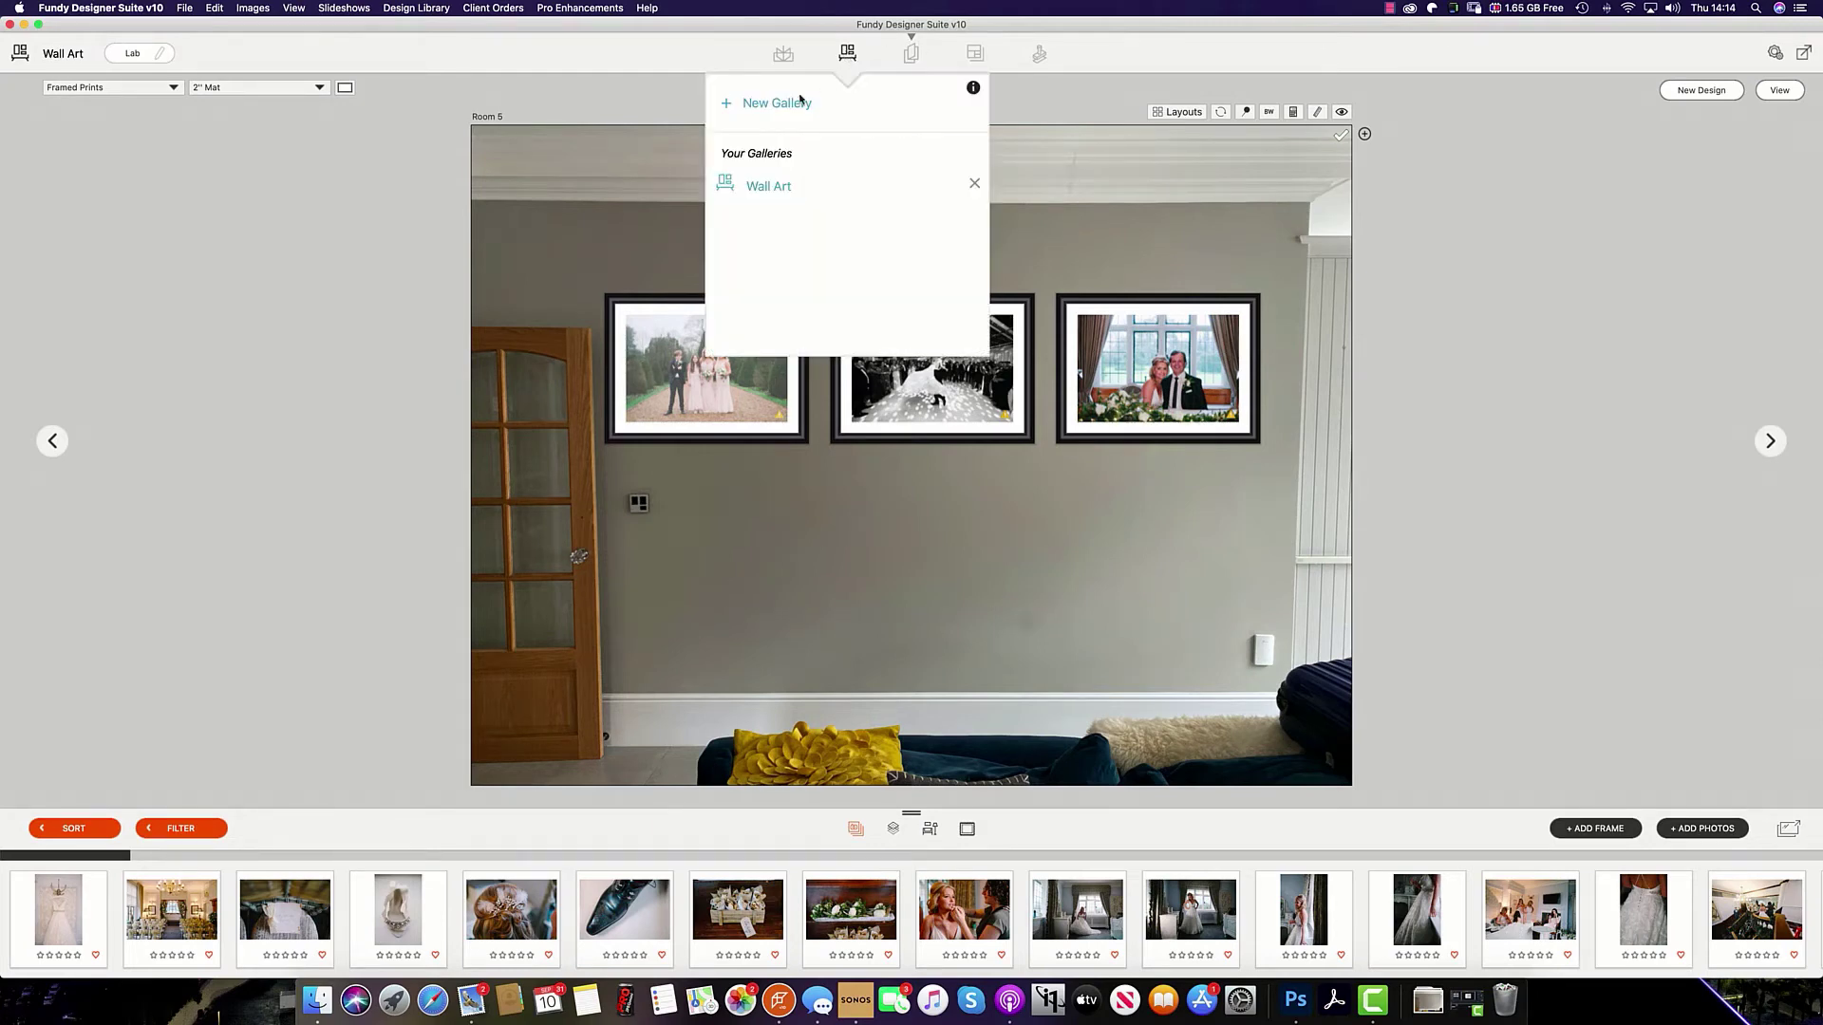
Start a new gallery and choose Generic Standard from the print company list.
{"action": "left_click", "coordinate": [784, 103]}
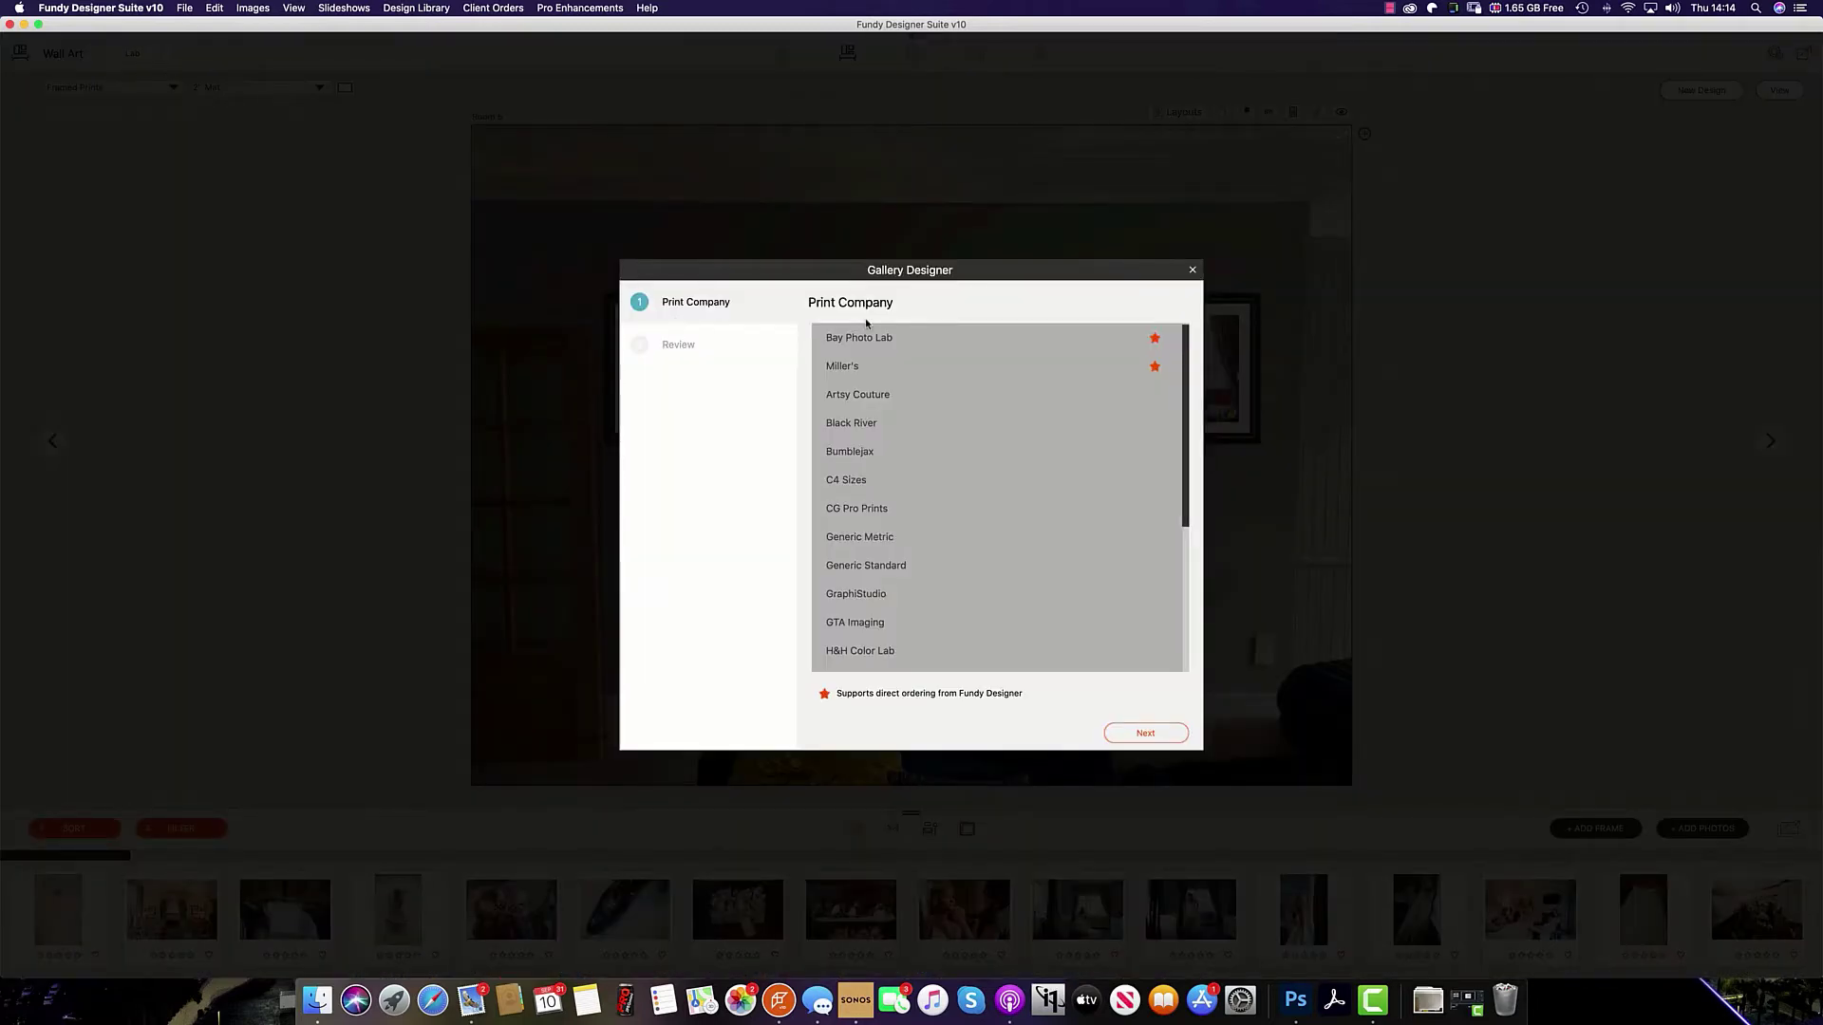
{"action": "left_click_drag", "start_coordinate": [1183, 356], "coordinate": [1184, 521]}
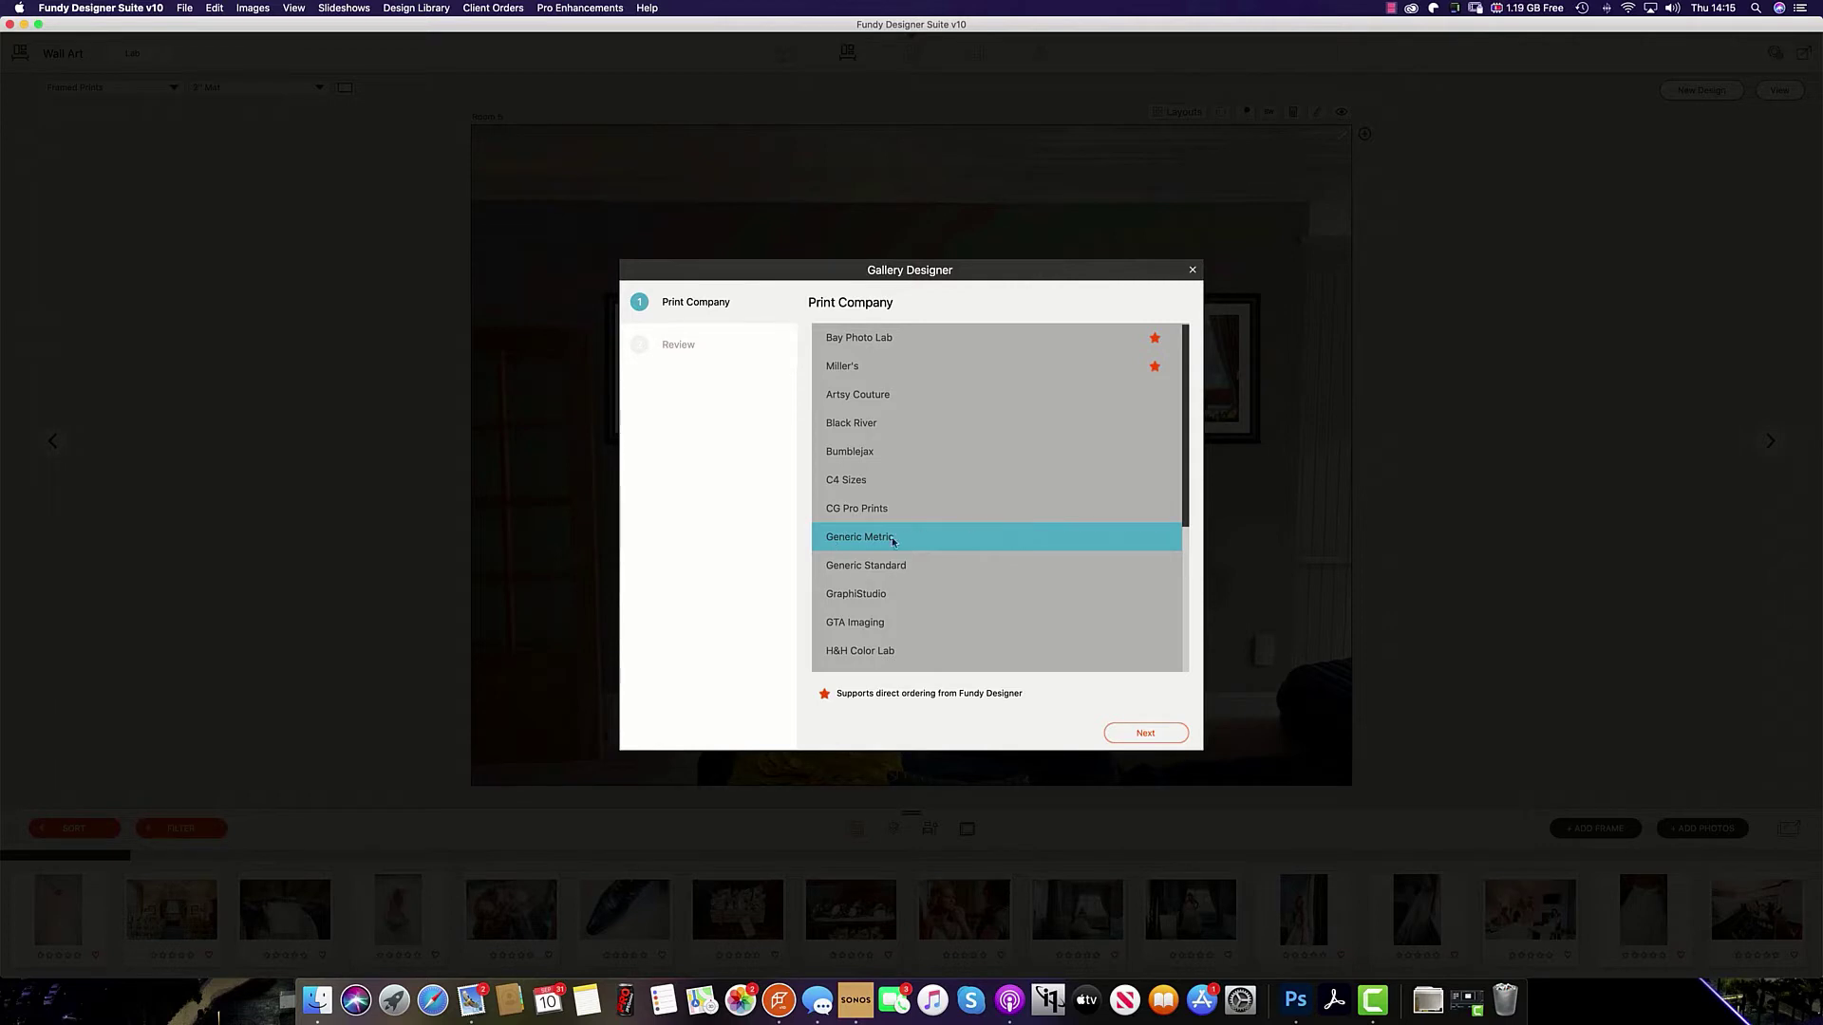
{"action": "left_click", "coordinate": [918, 575]}
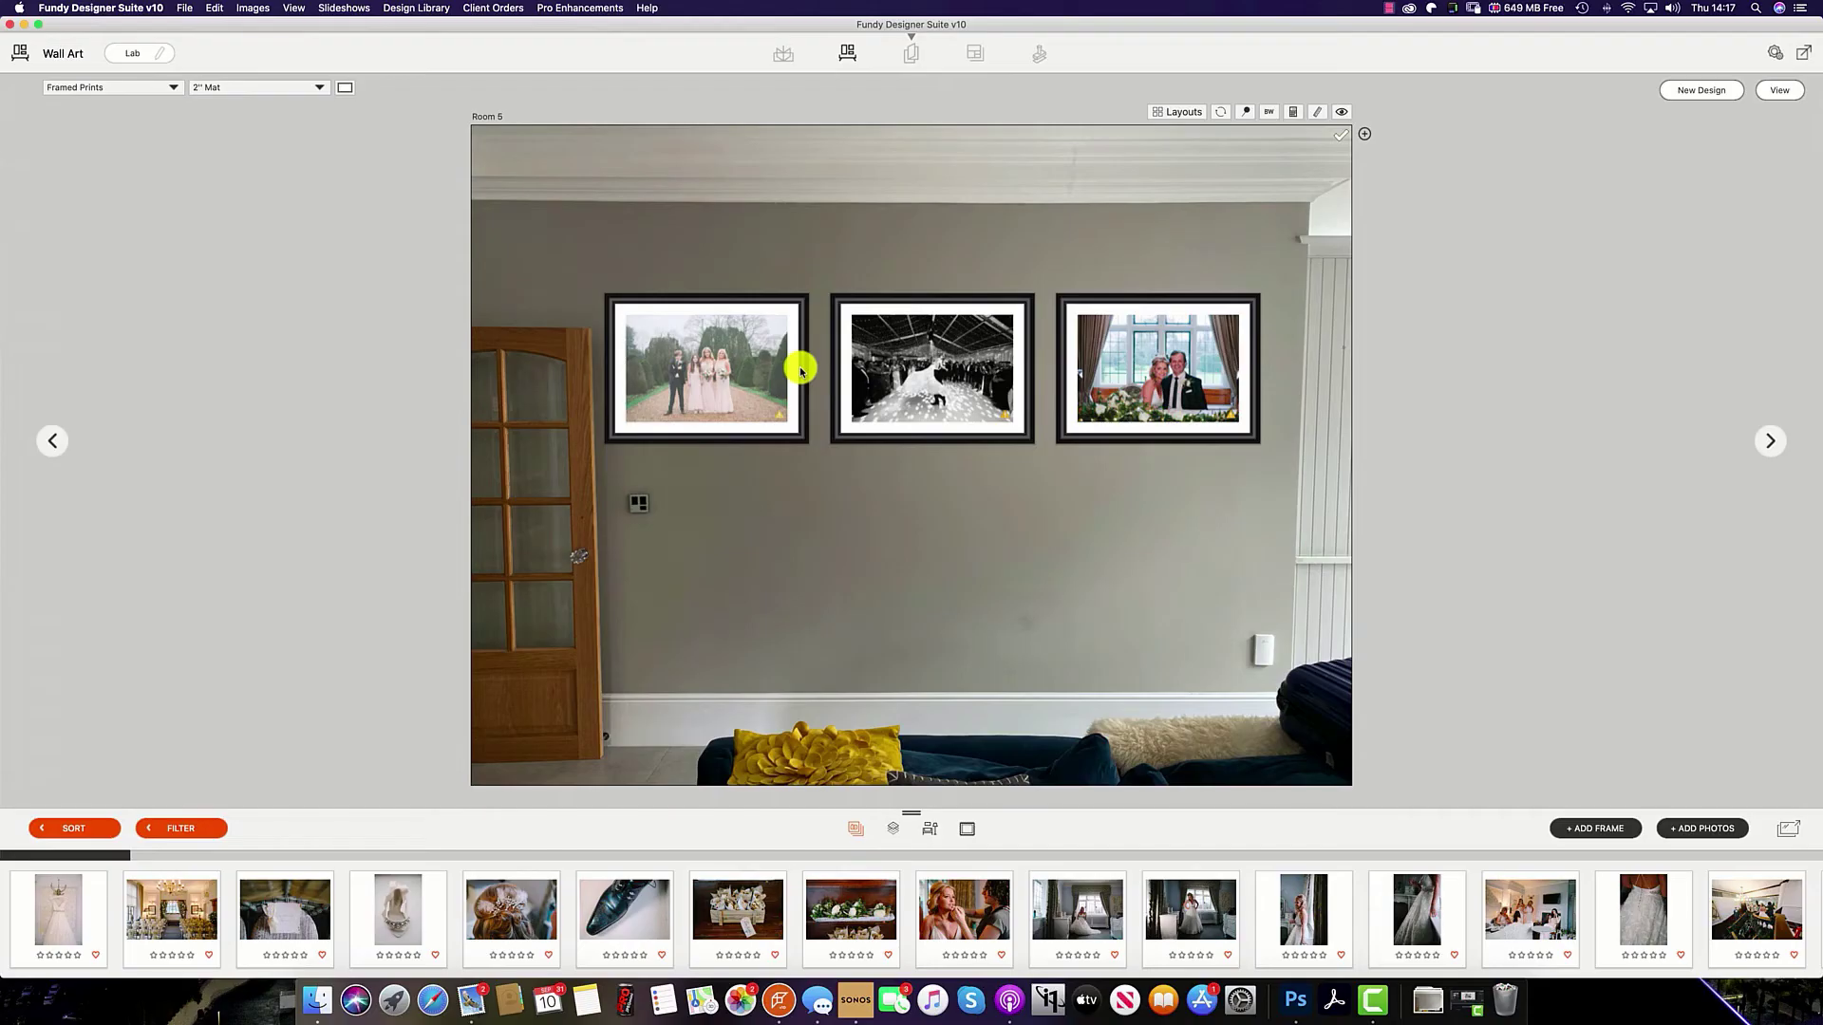
Turn the three prints into 1.5" Gallery Wrap canvases, keeping Image Wrap edges.
{"action": "left_click", "coordinate": [173, 88]}
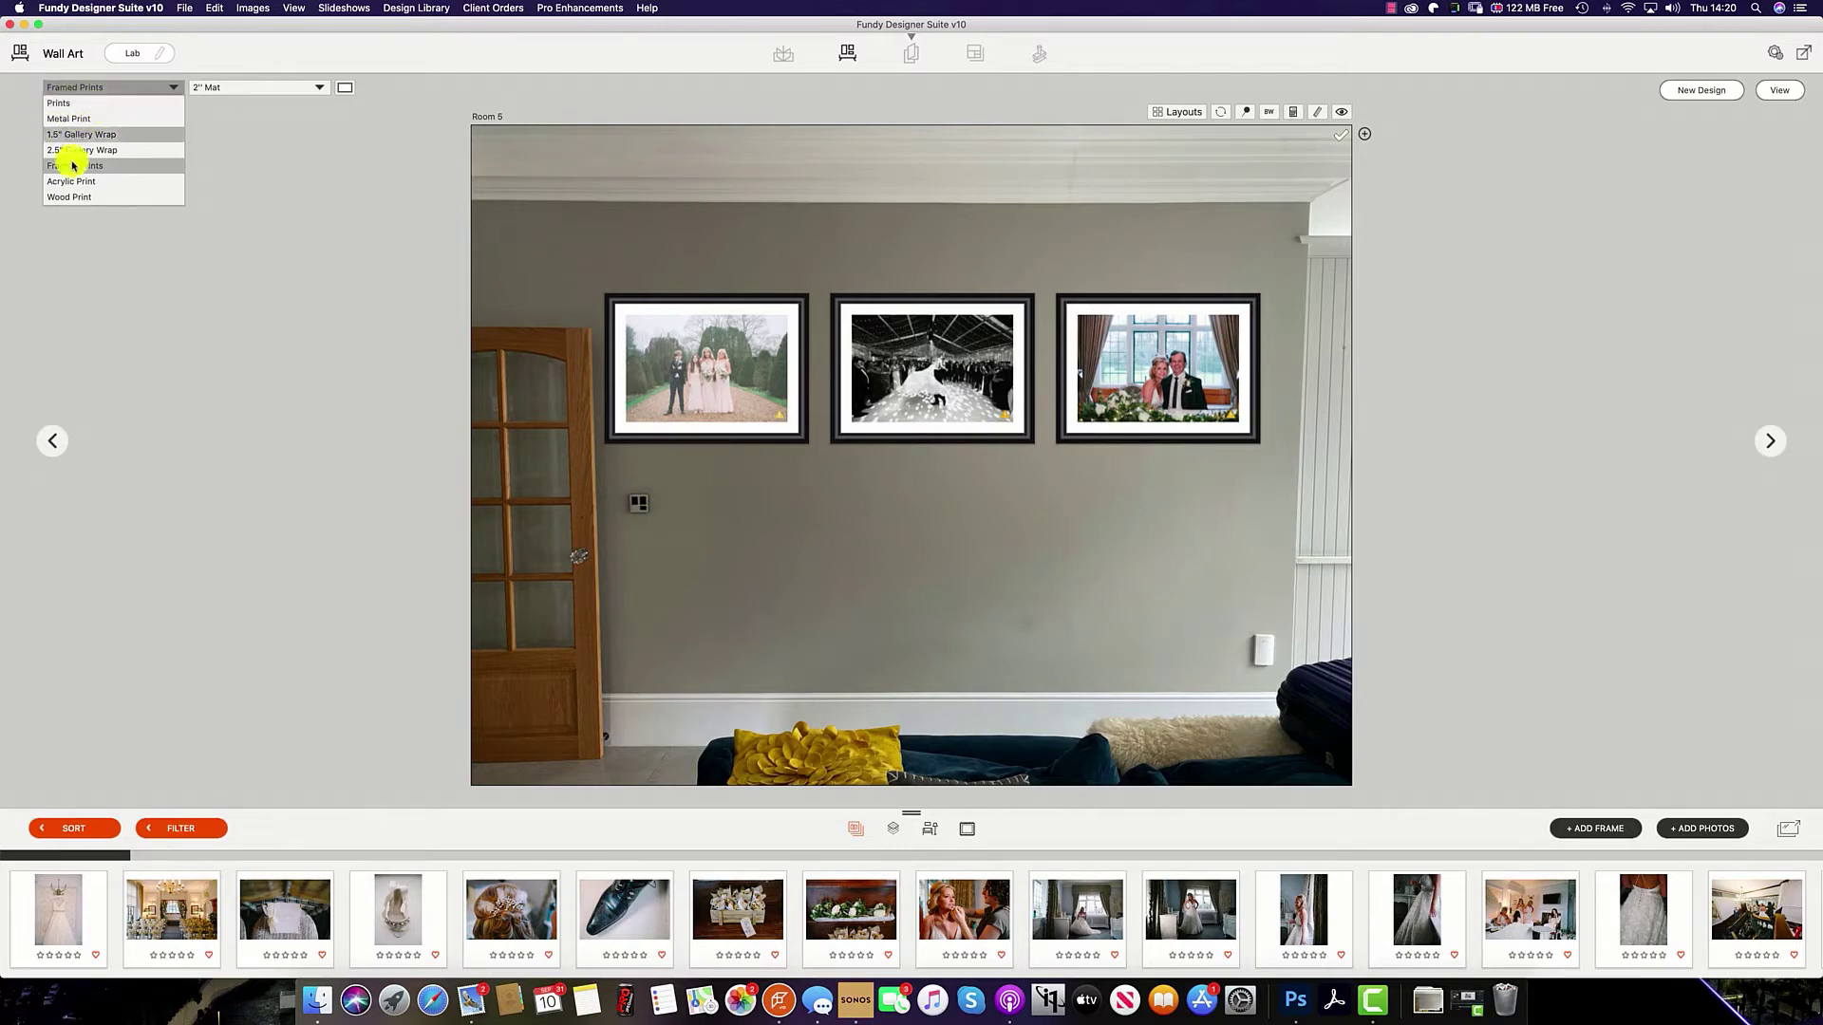
{"action": "left_click", "coordinate": [173, 87]}
{"action": "left_click", "coordinate": [176, 90]}
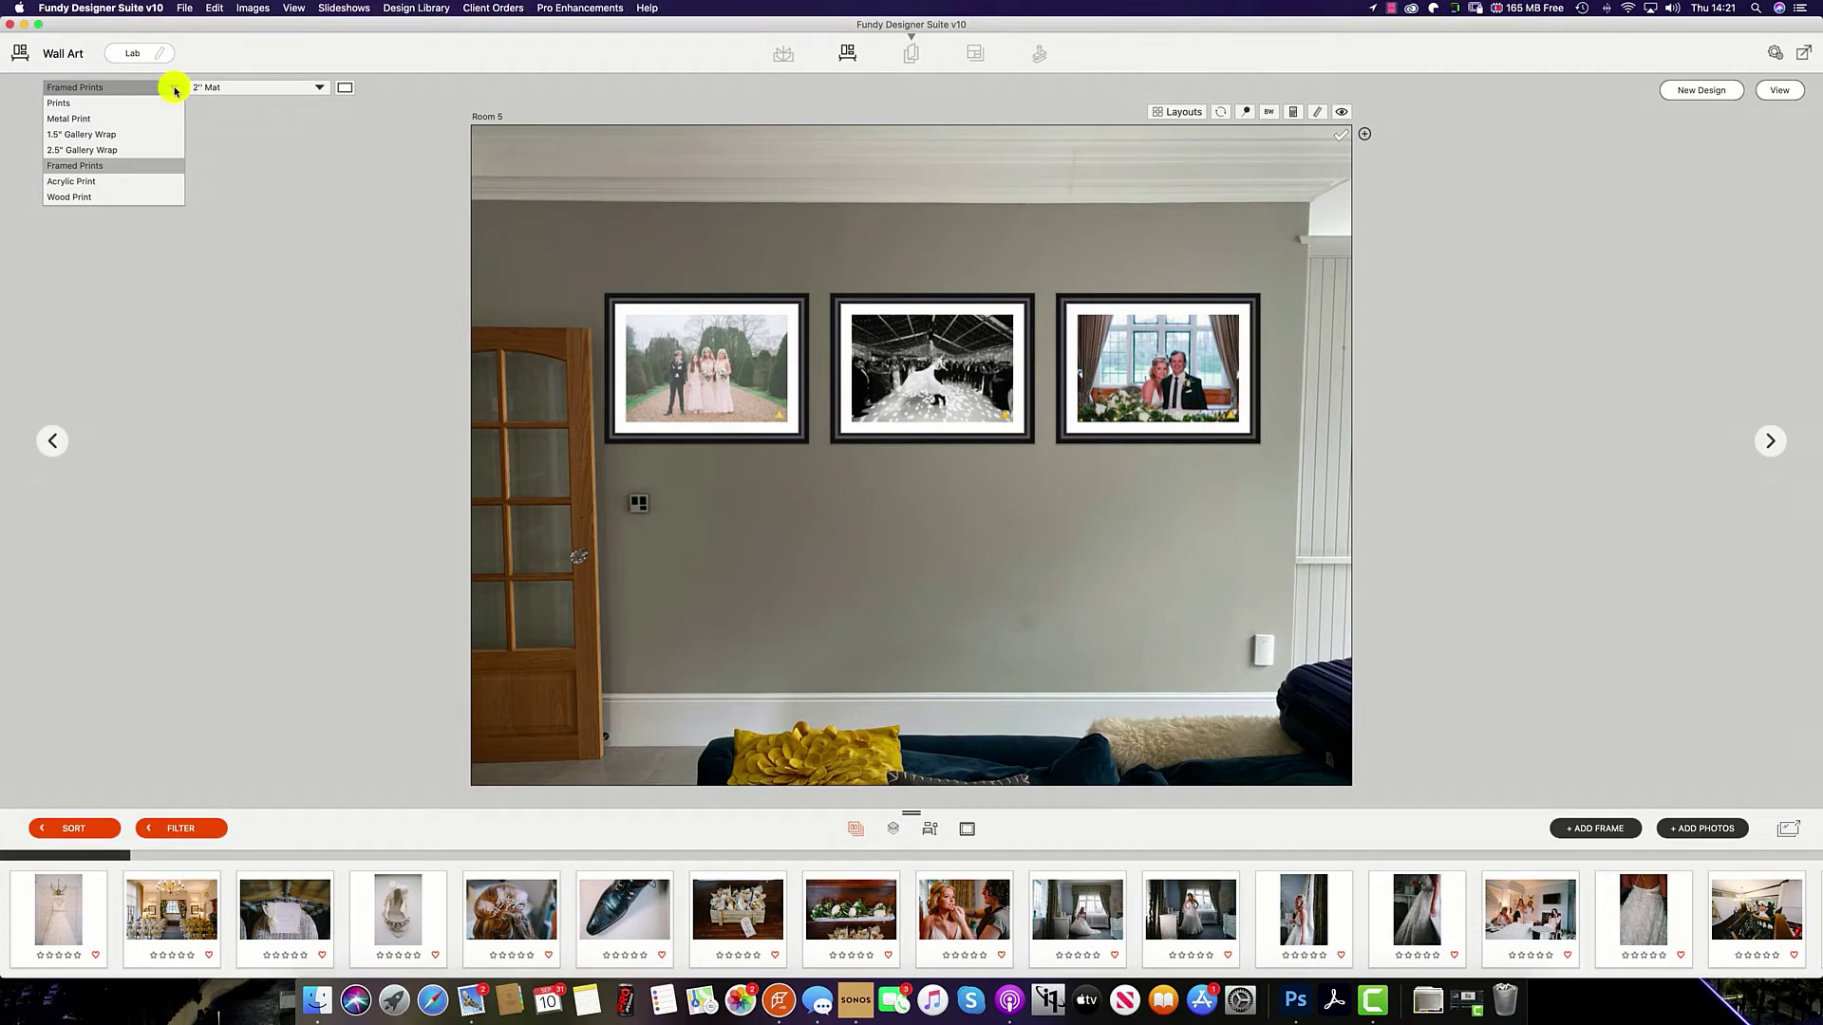
{"action": "left_click", "coordinate": [134, 133]}
{"action": "left_click", "coordinate": [305, 87]}
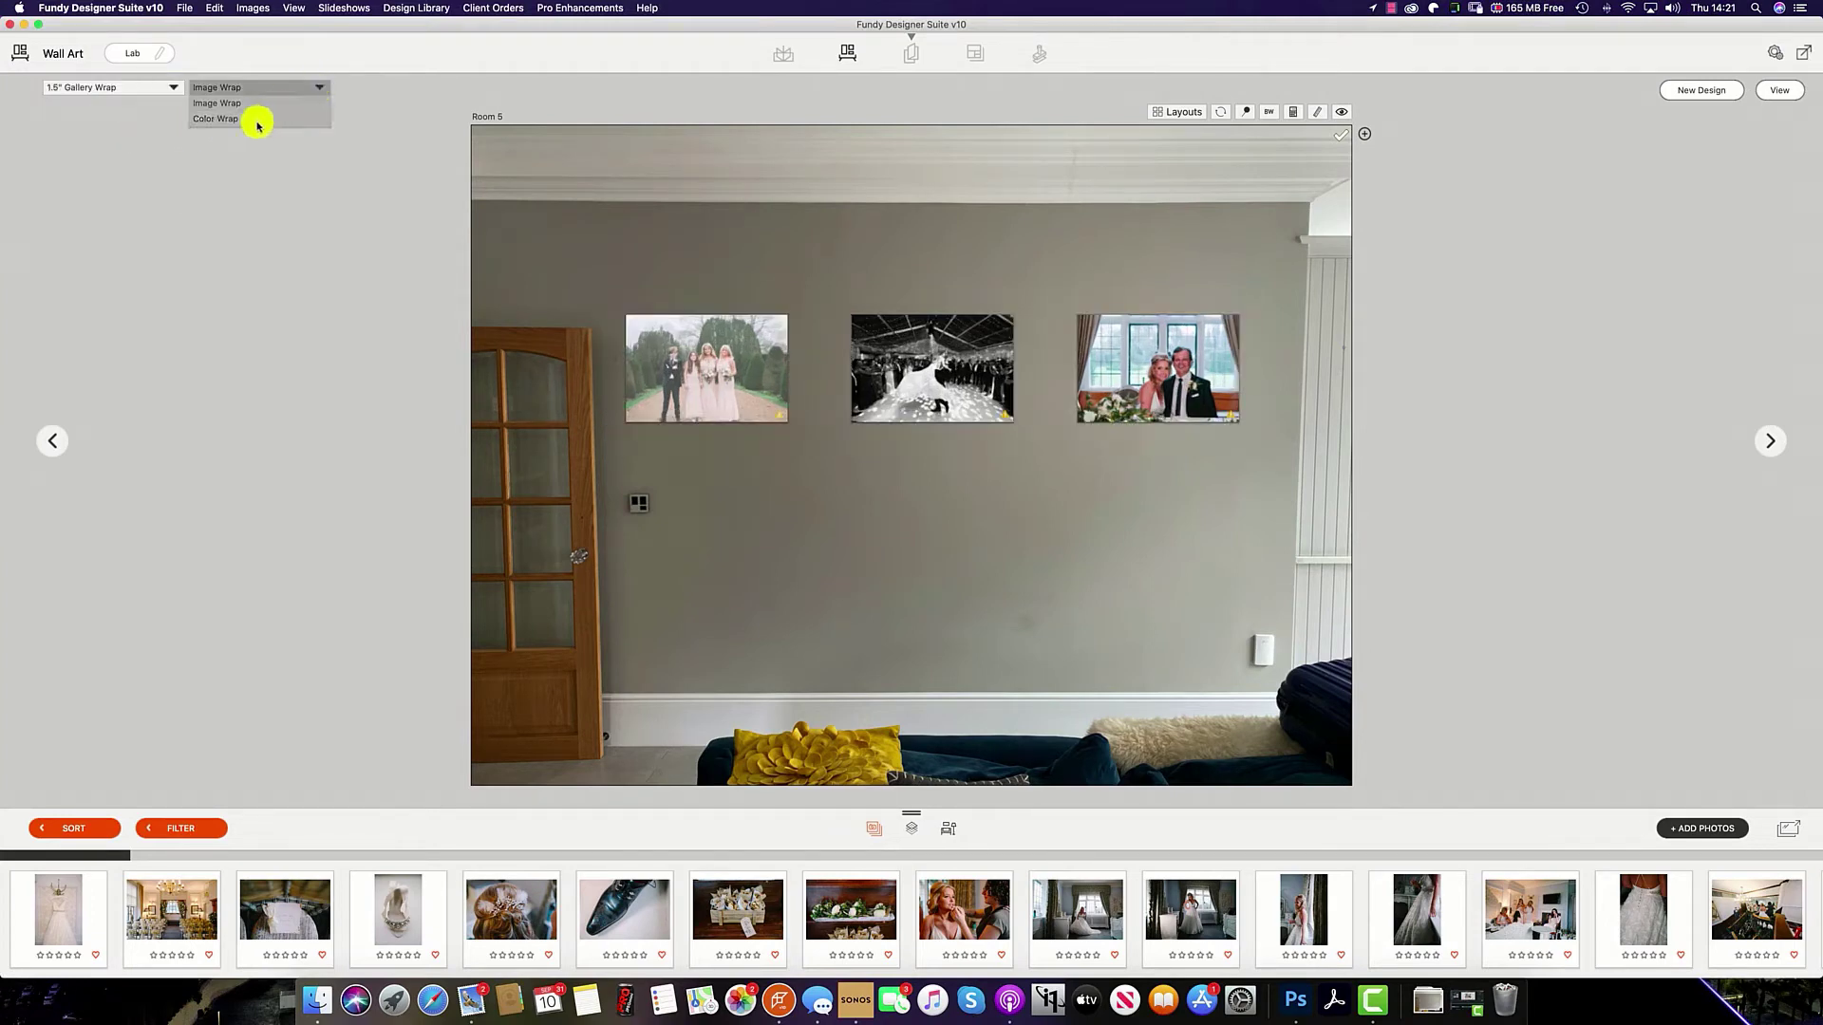
{"action": "left_click", "coordinate": [255, 123]}
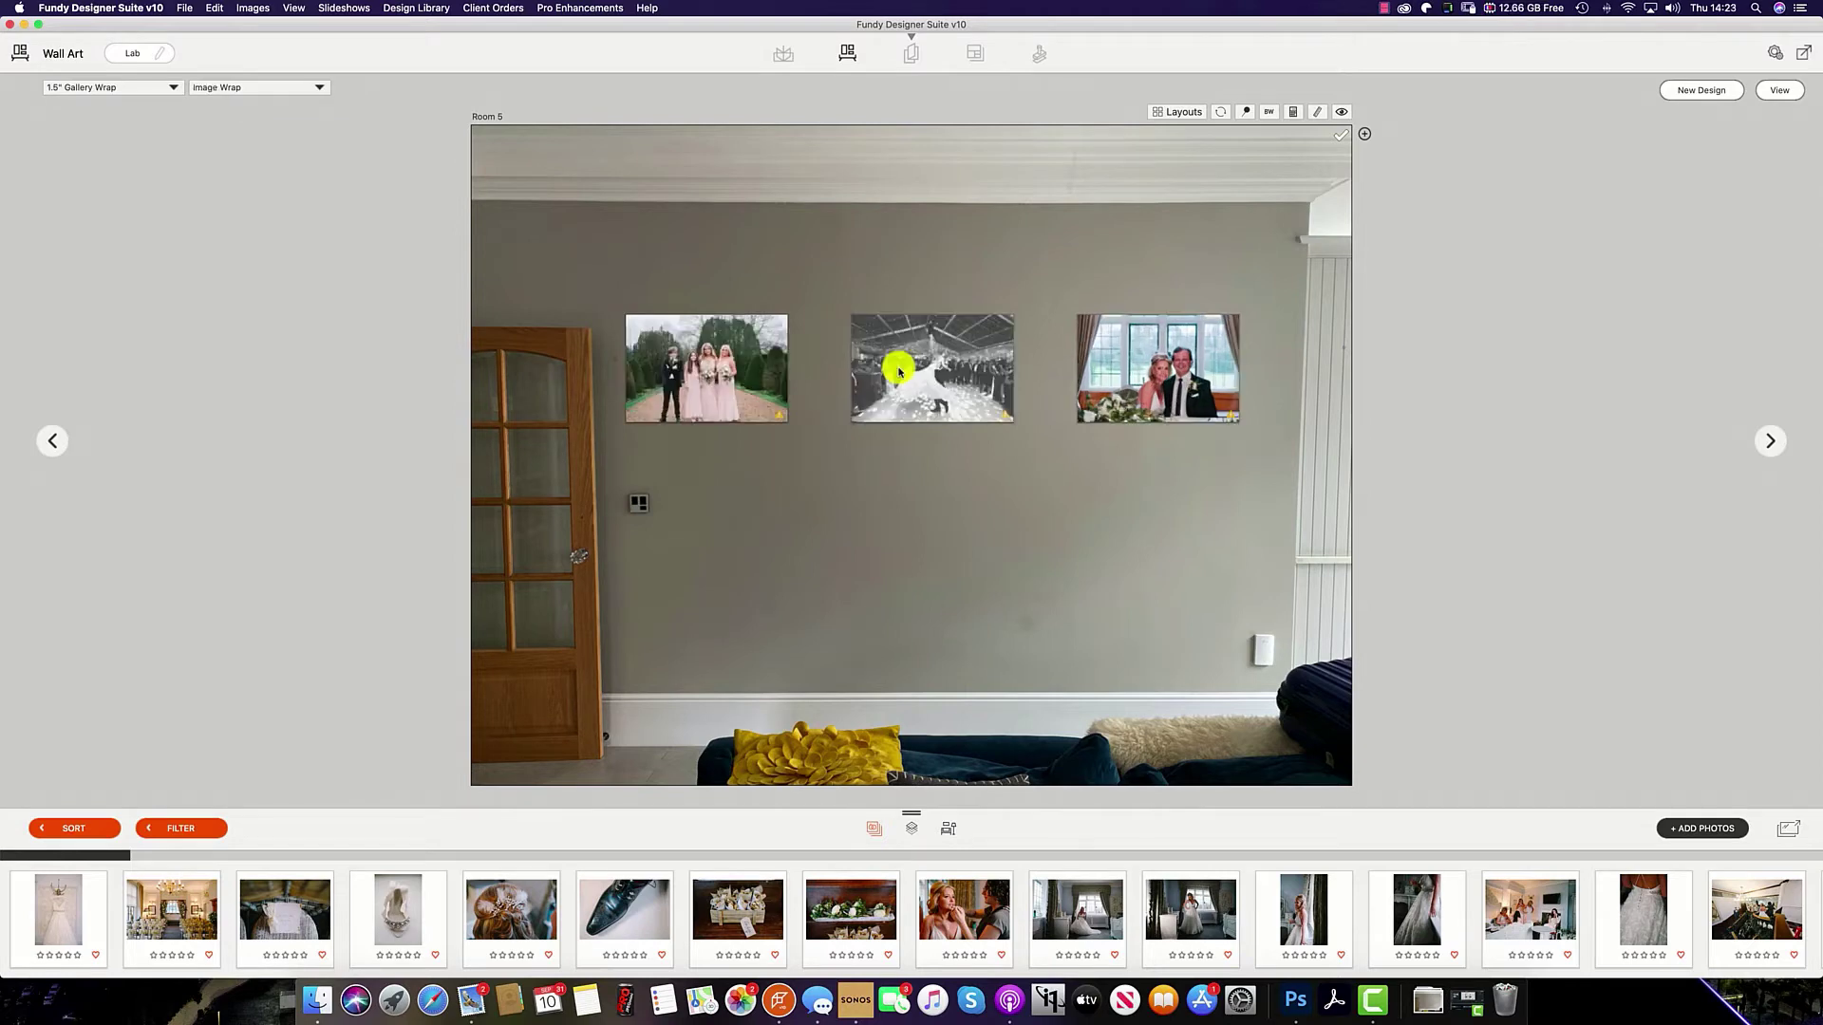
Open the dance photo canvas for editing, then go back to the room view's edge wrap options.
{"action": "double_click", "coordinate": [932, 370]}
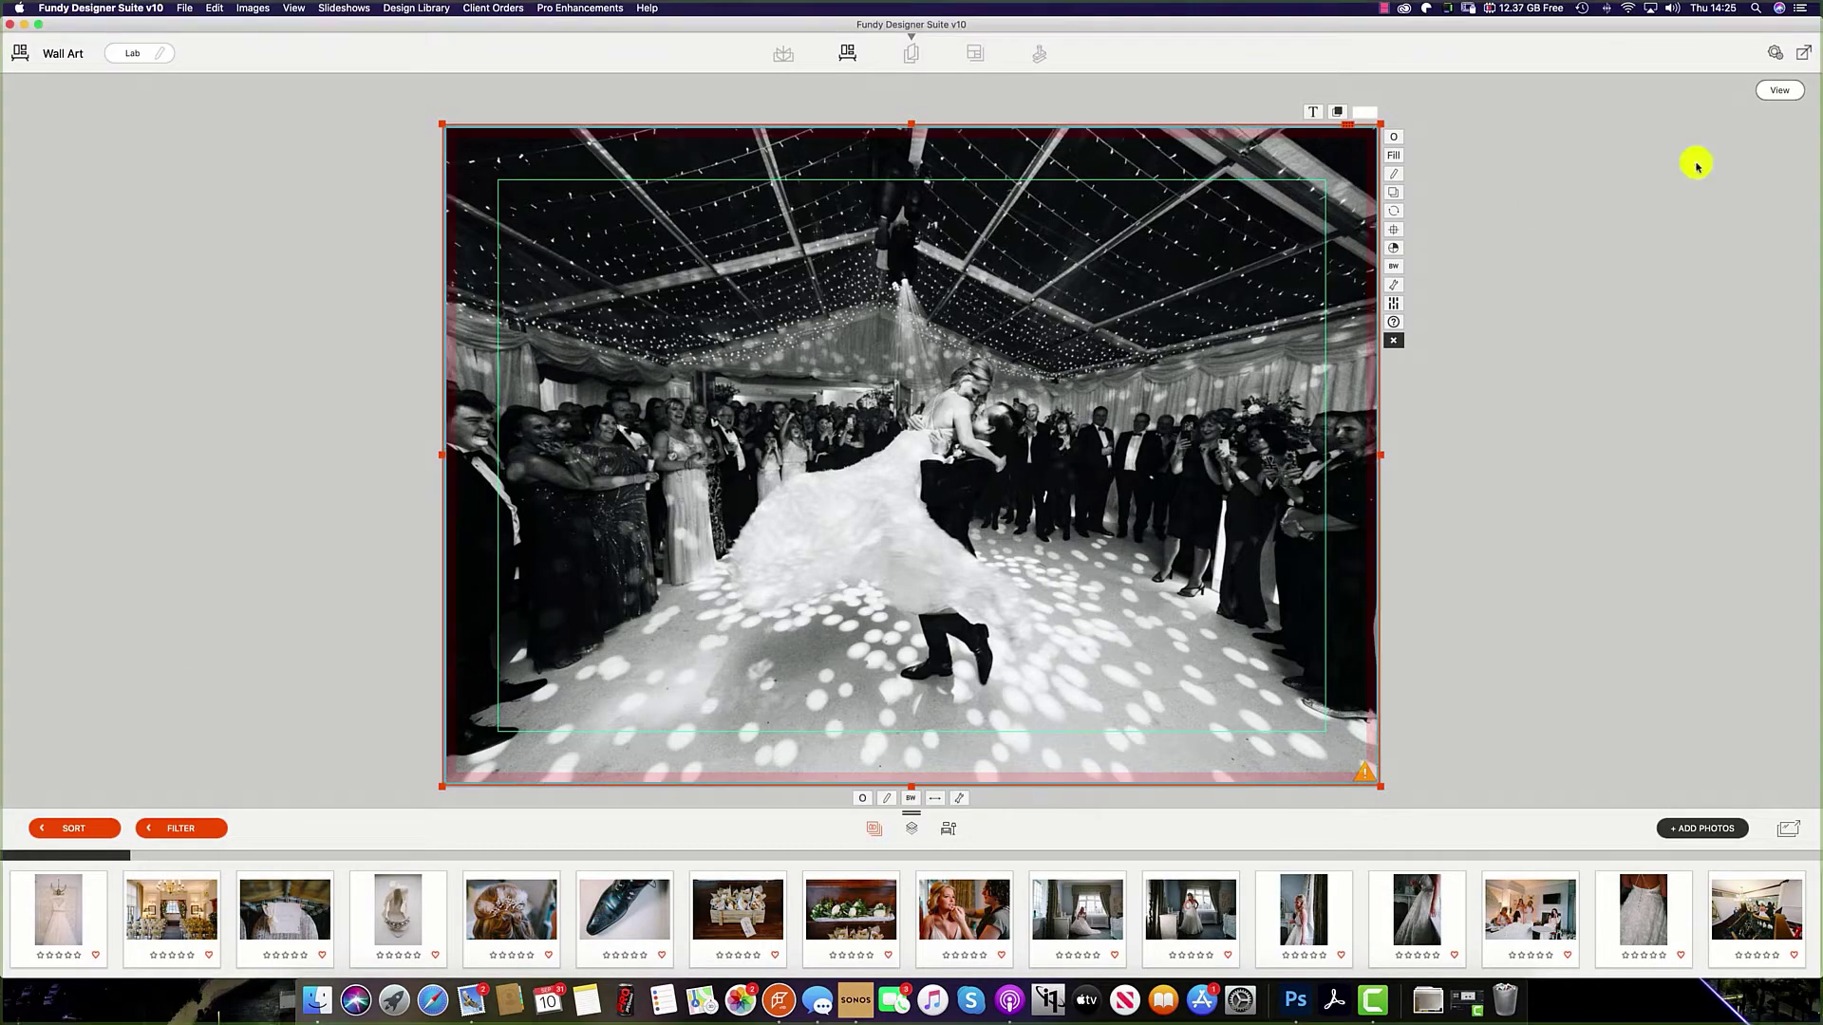
{"action": "left_click", "coordinate": [1771, 91]}
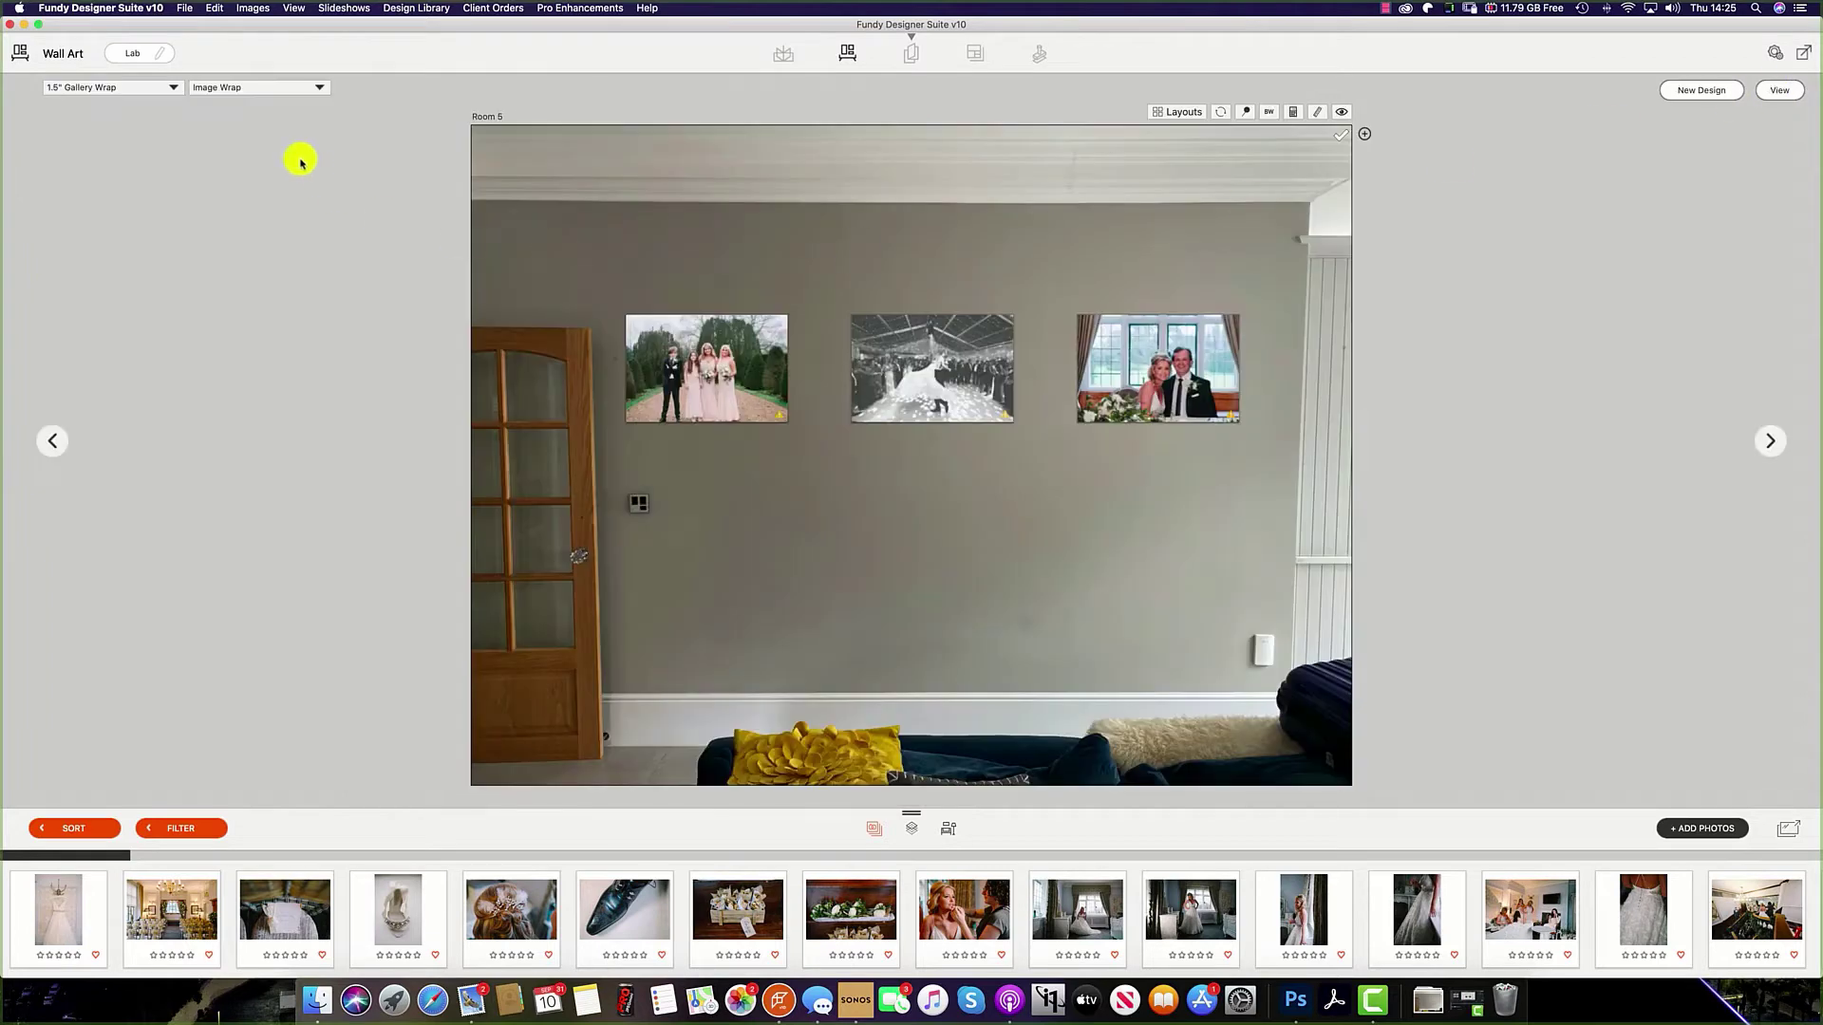
{"action": "left_click", "coordinate": [318, 87]}
Switch the canvas edges to Color Wrap and make the edge colour a muted purple.
{"action": "left_click", "coordinate": [265, 115]}
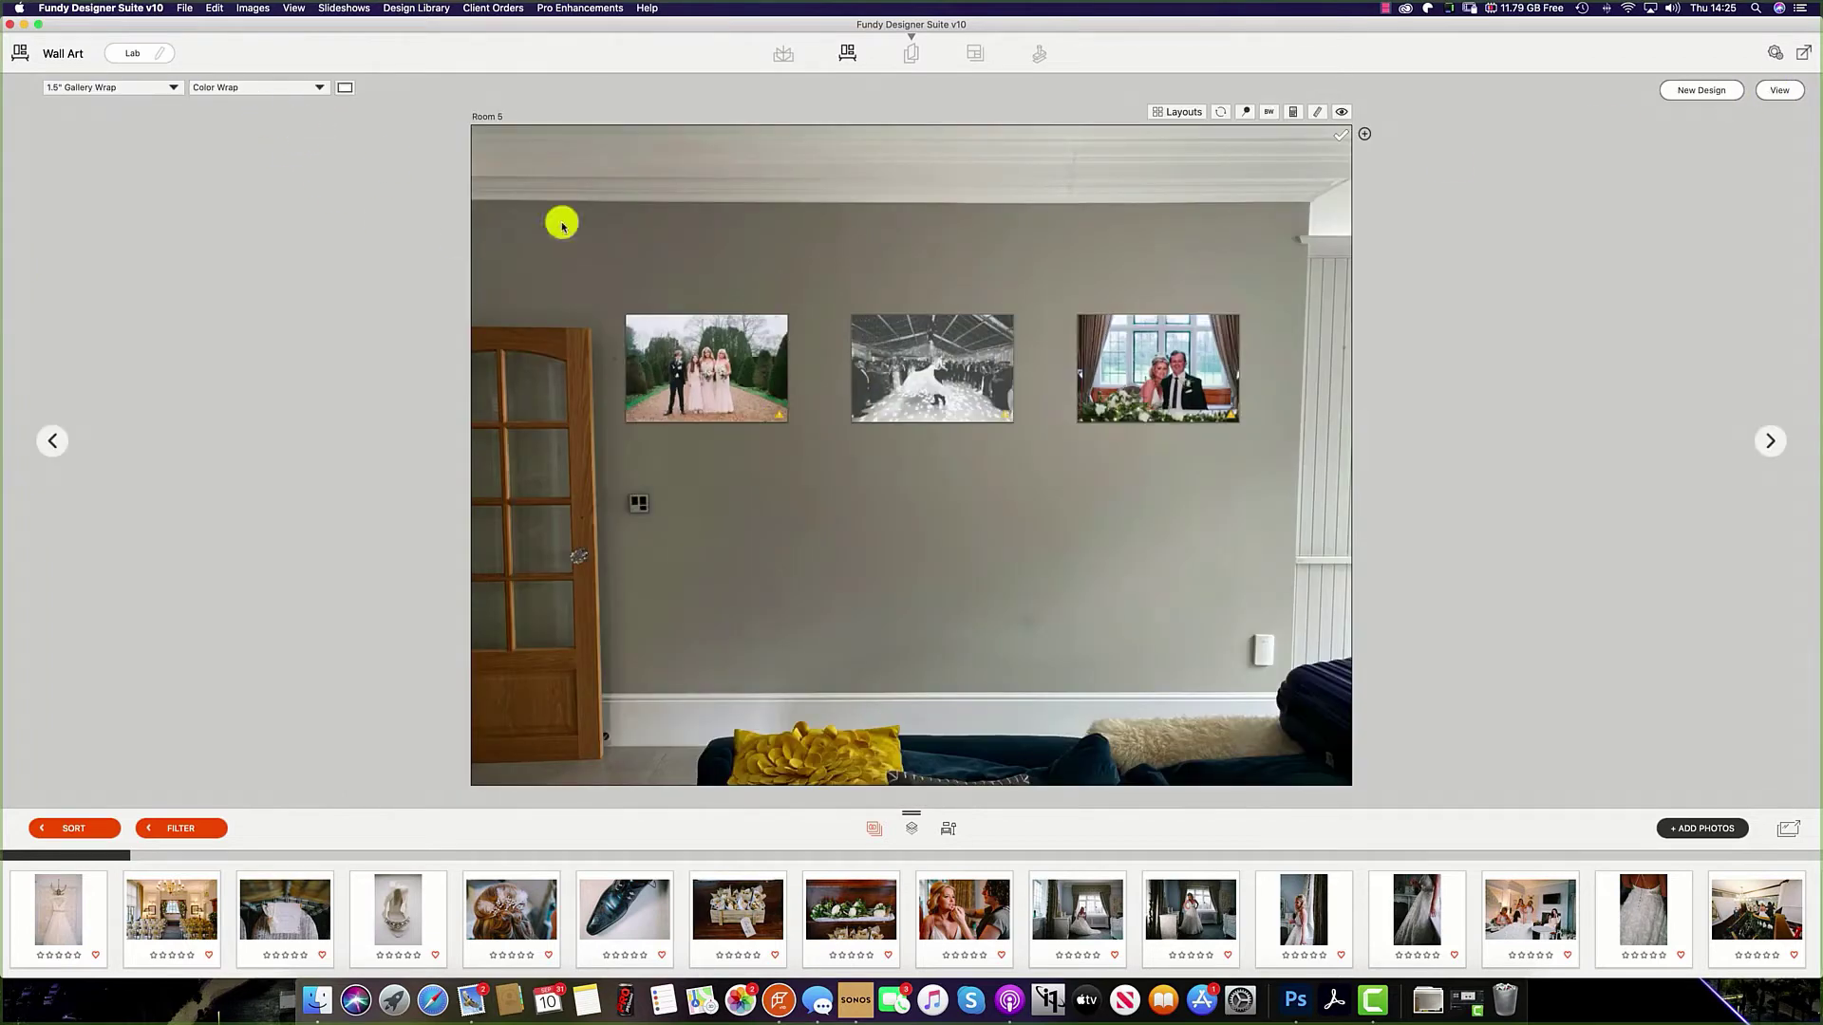
{"action": "double_click", "coordinate": [940, 360]}
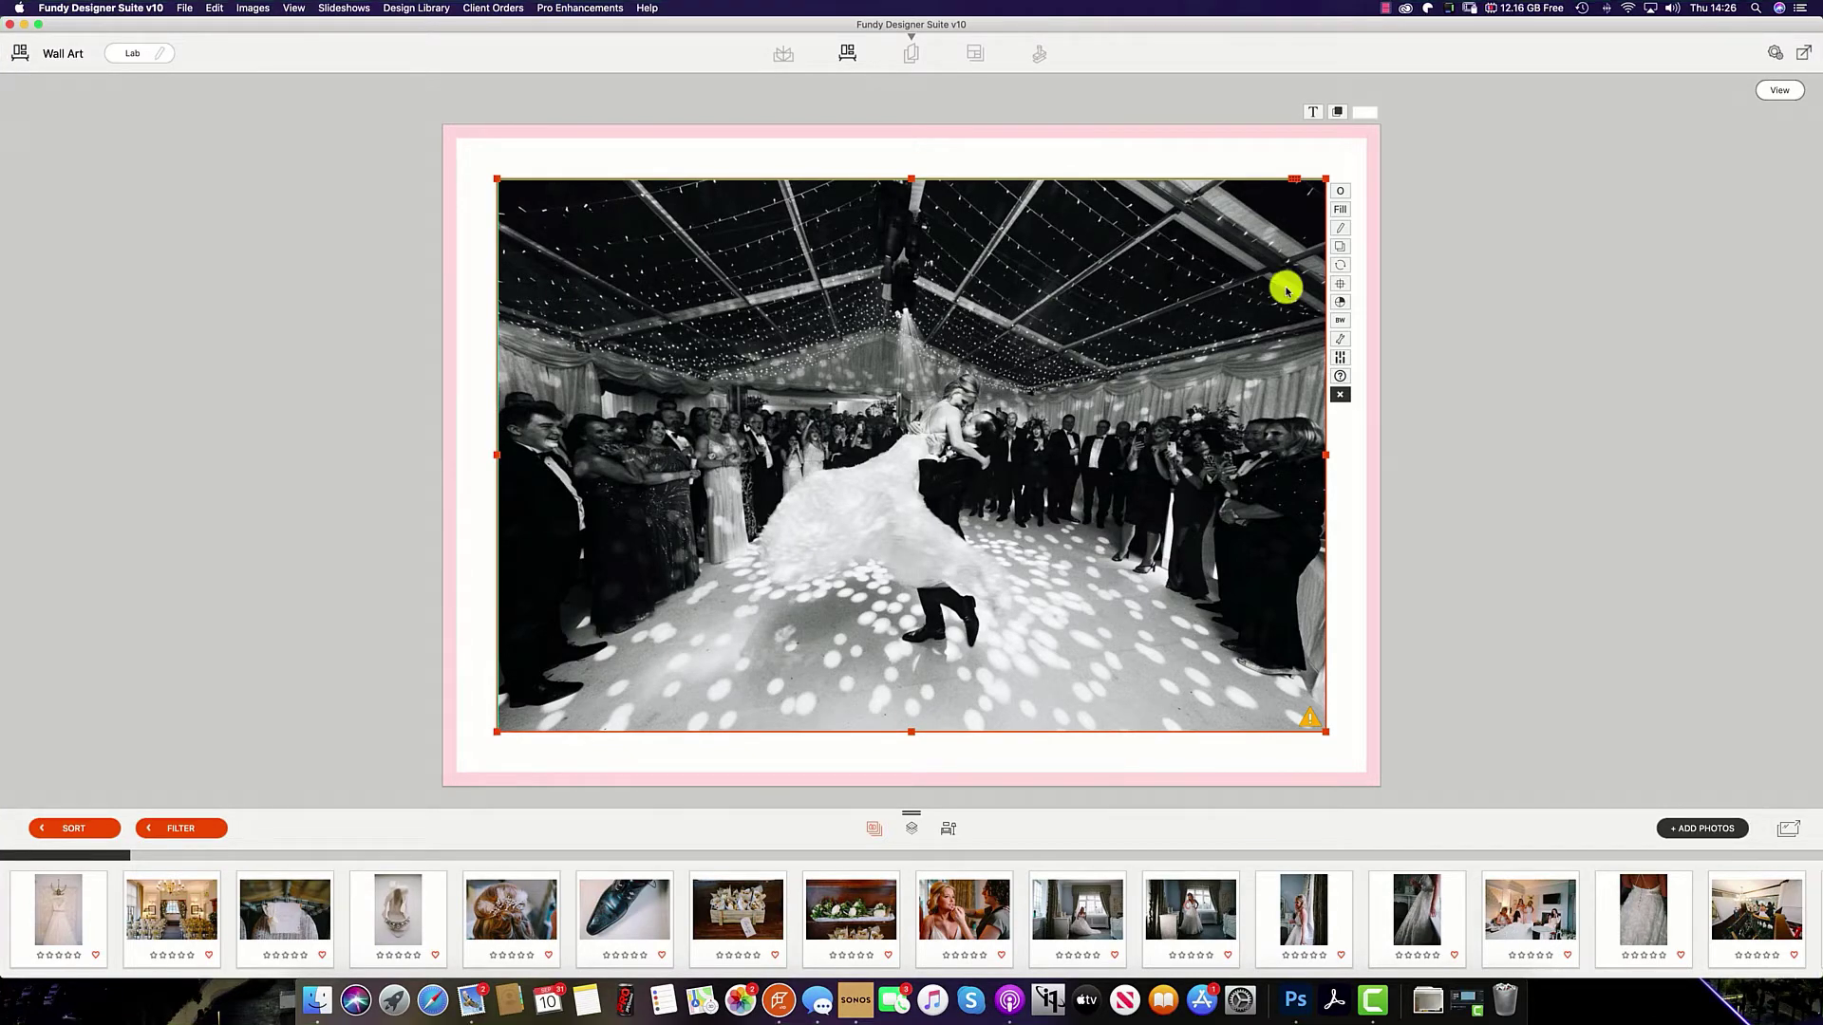
{"action": "left_click", "coordinate": [1365, 112]}
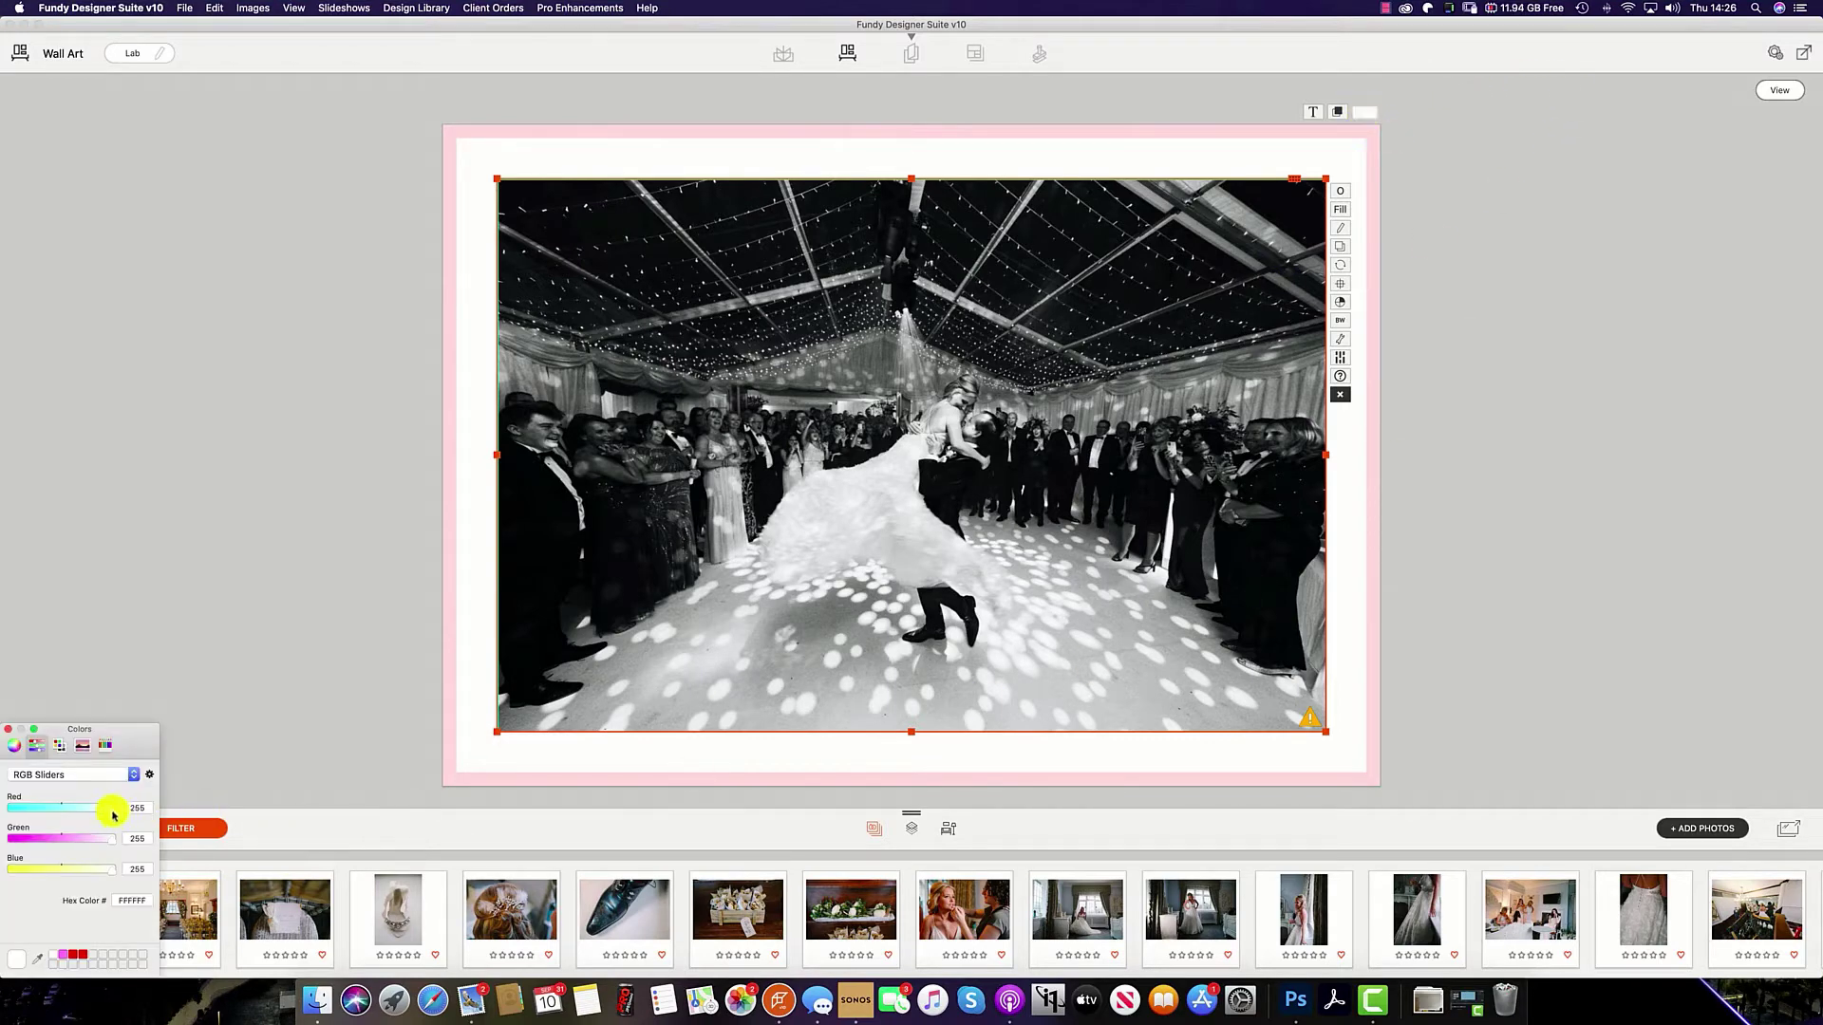
{"action": "left_click_drag", "start_coordinate": [114, 813], "coordinate": [73, 878]}
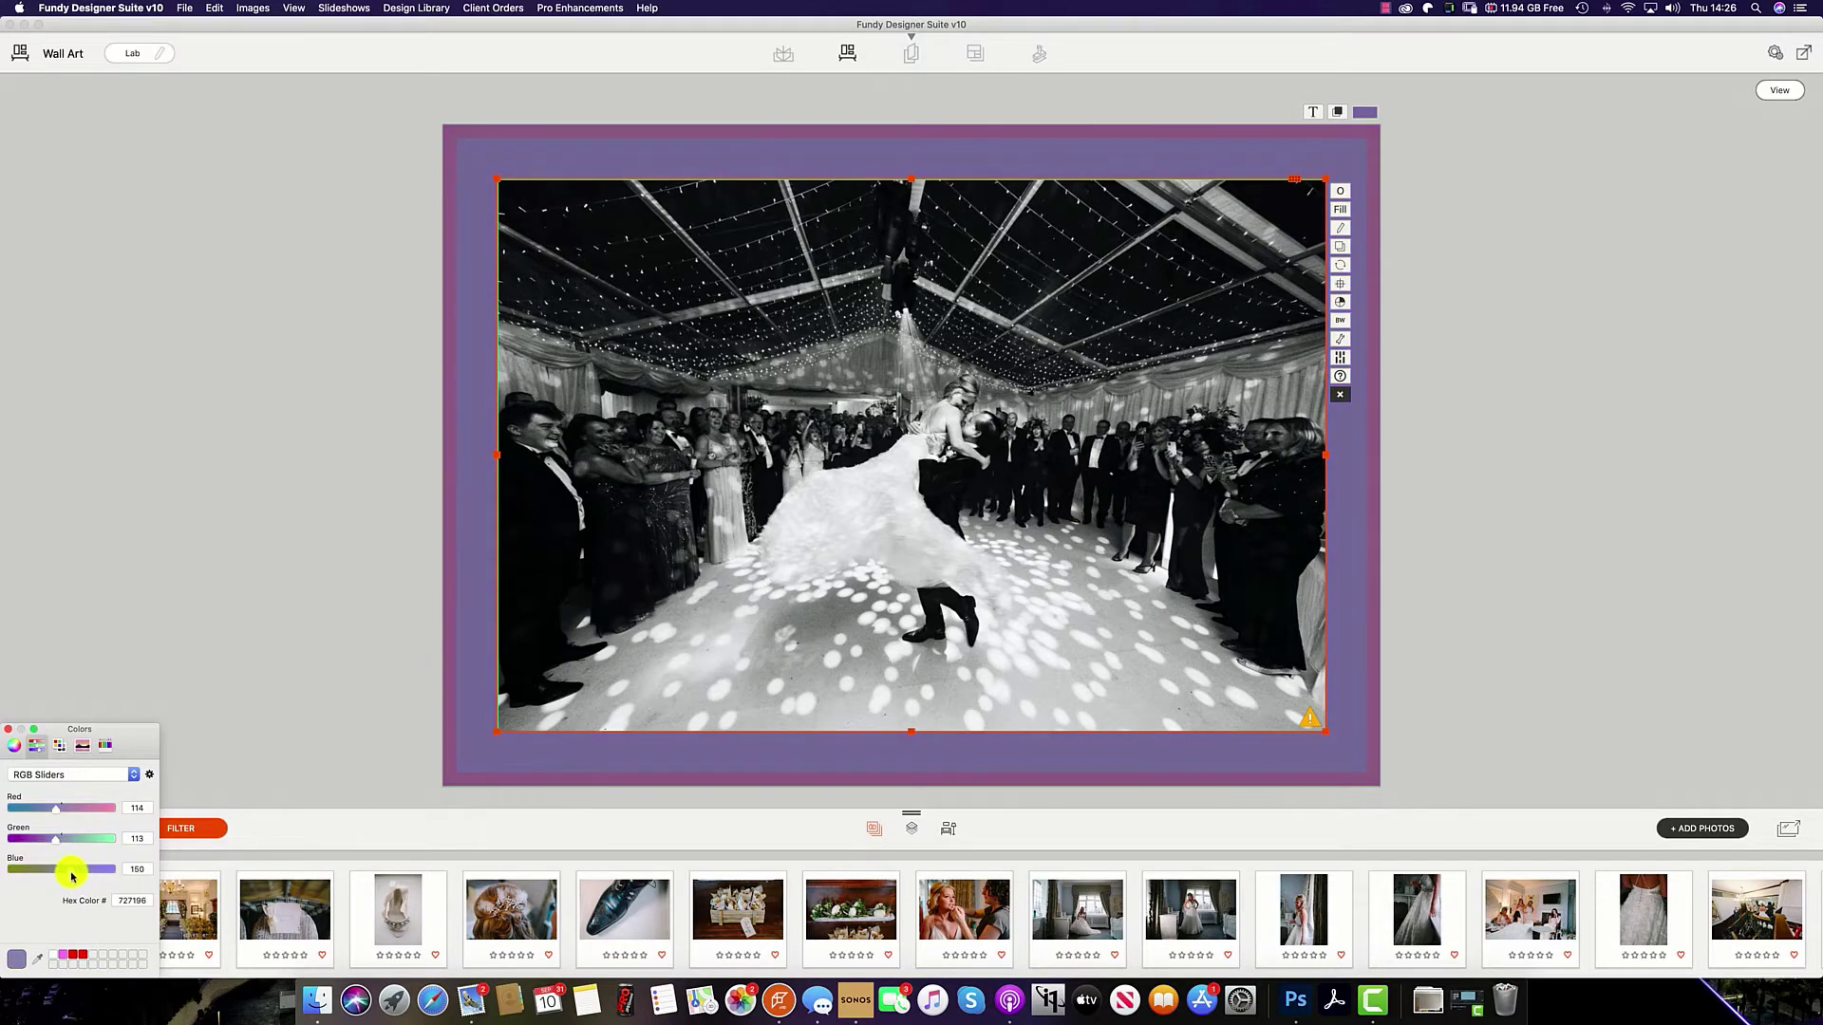
{"action": "left_click", "coordinate": [137, 813]}
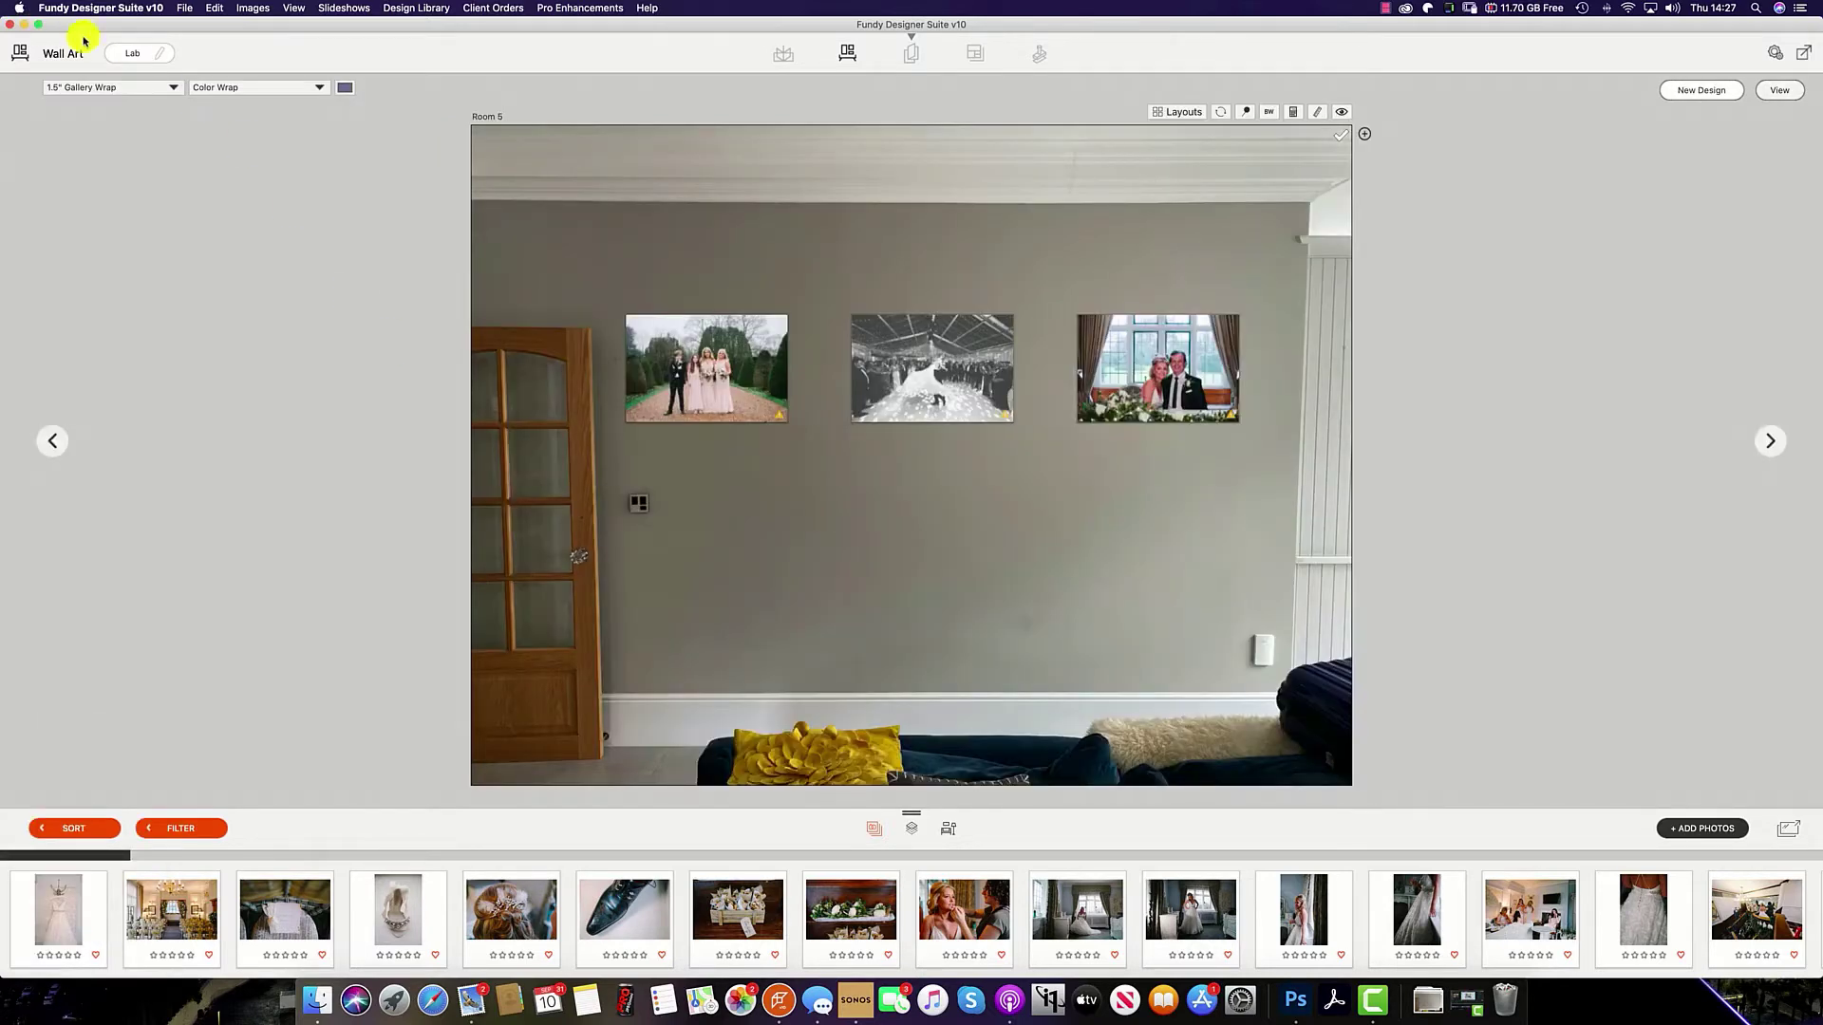
Change the product type back to Framed Prints with a 2" mat.
{"action": "left_click", "coordinate": [171, 85]}
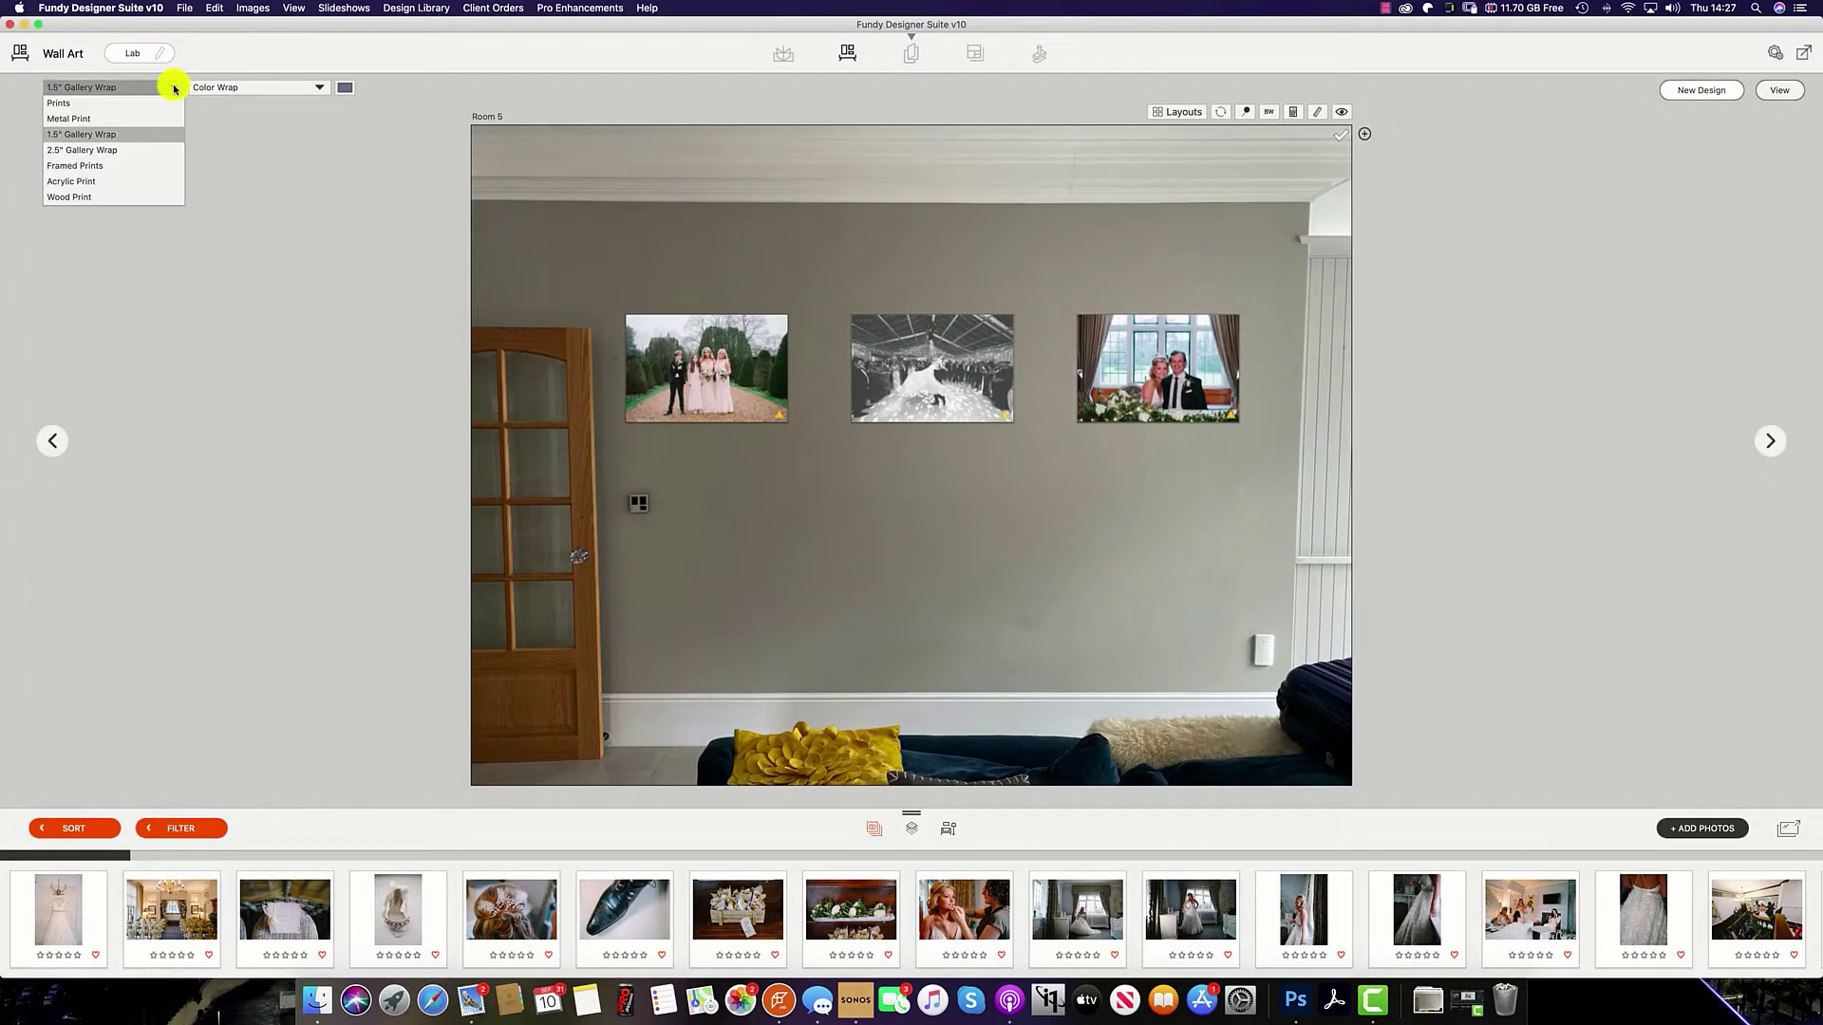
{"action": "left_click", "coordinate": [114, 167]}
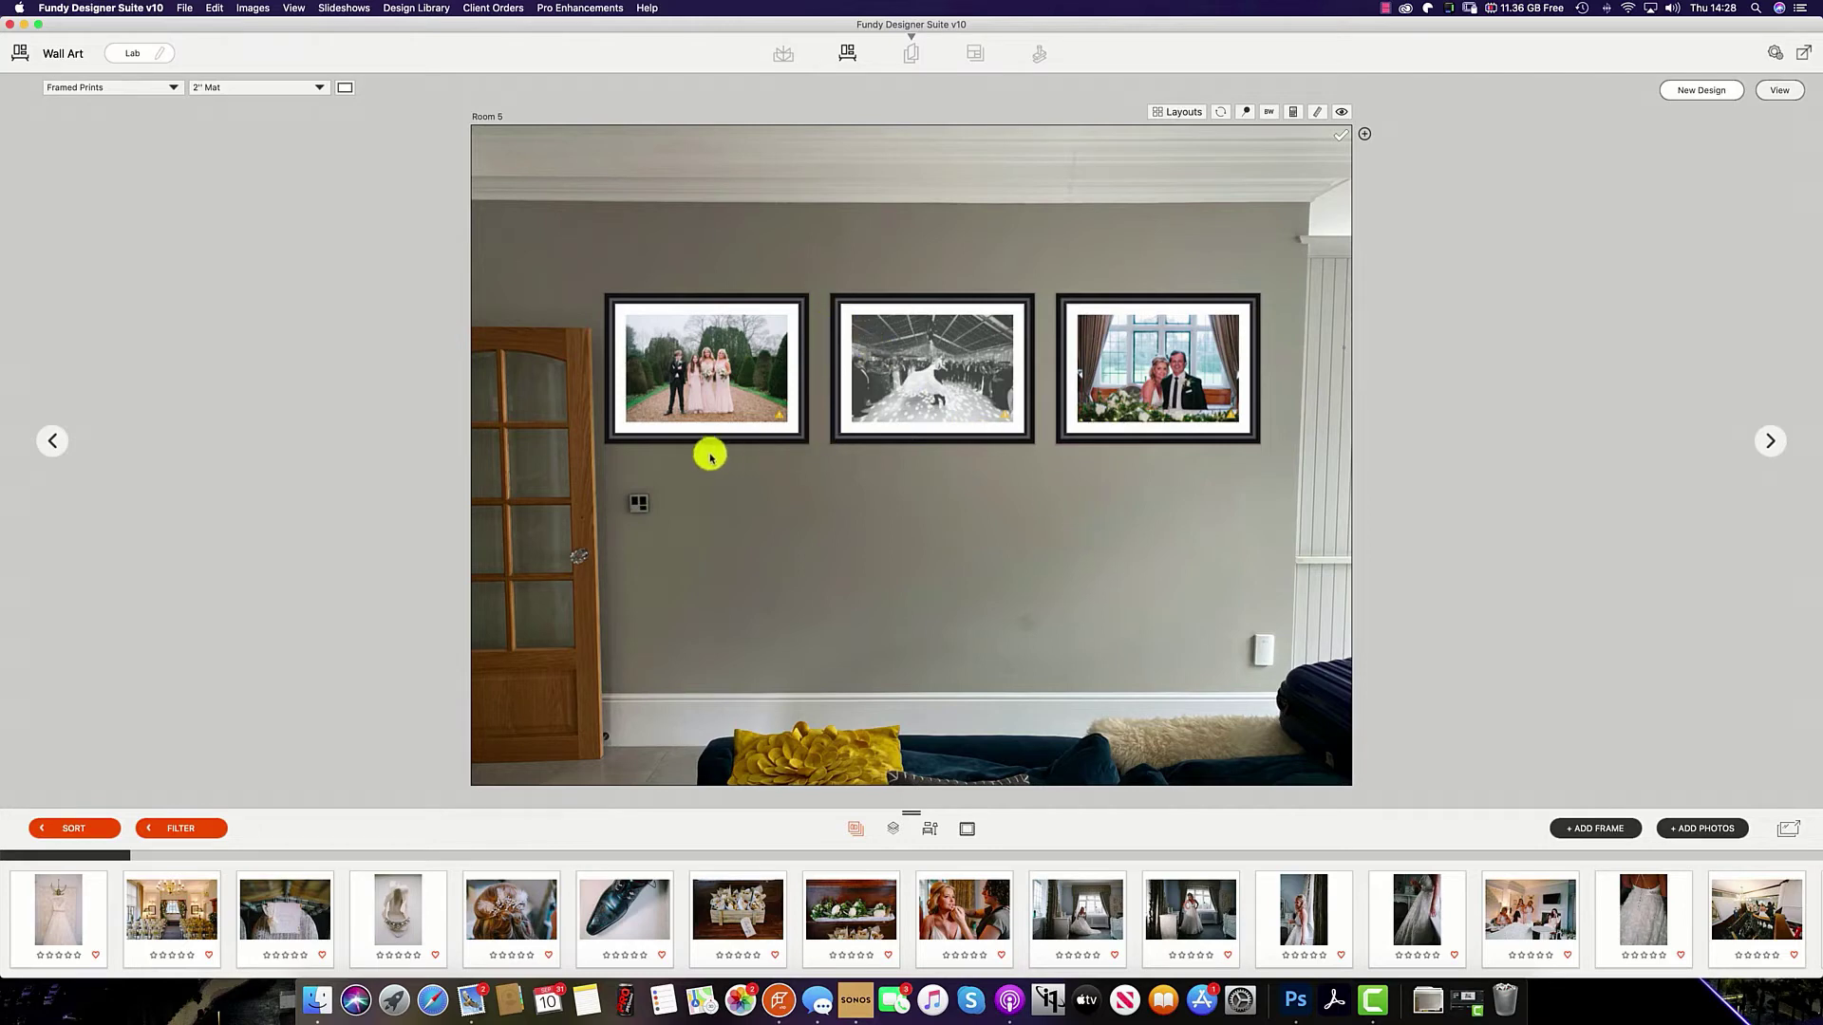
Apply the 1" gold moulding from the frame strip to all three prints.
{"action": "left_click", "coordinate": [969, 832]}
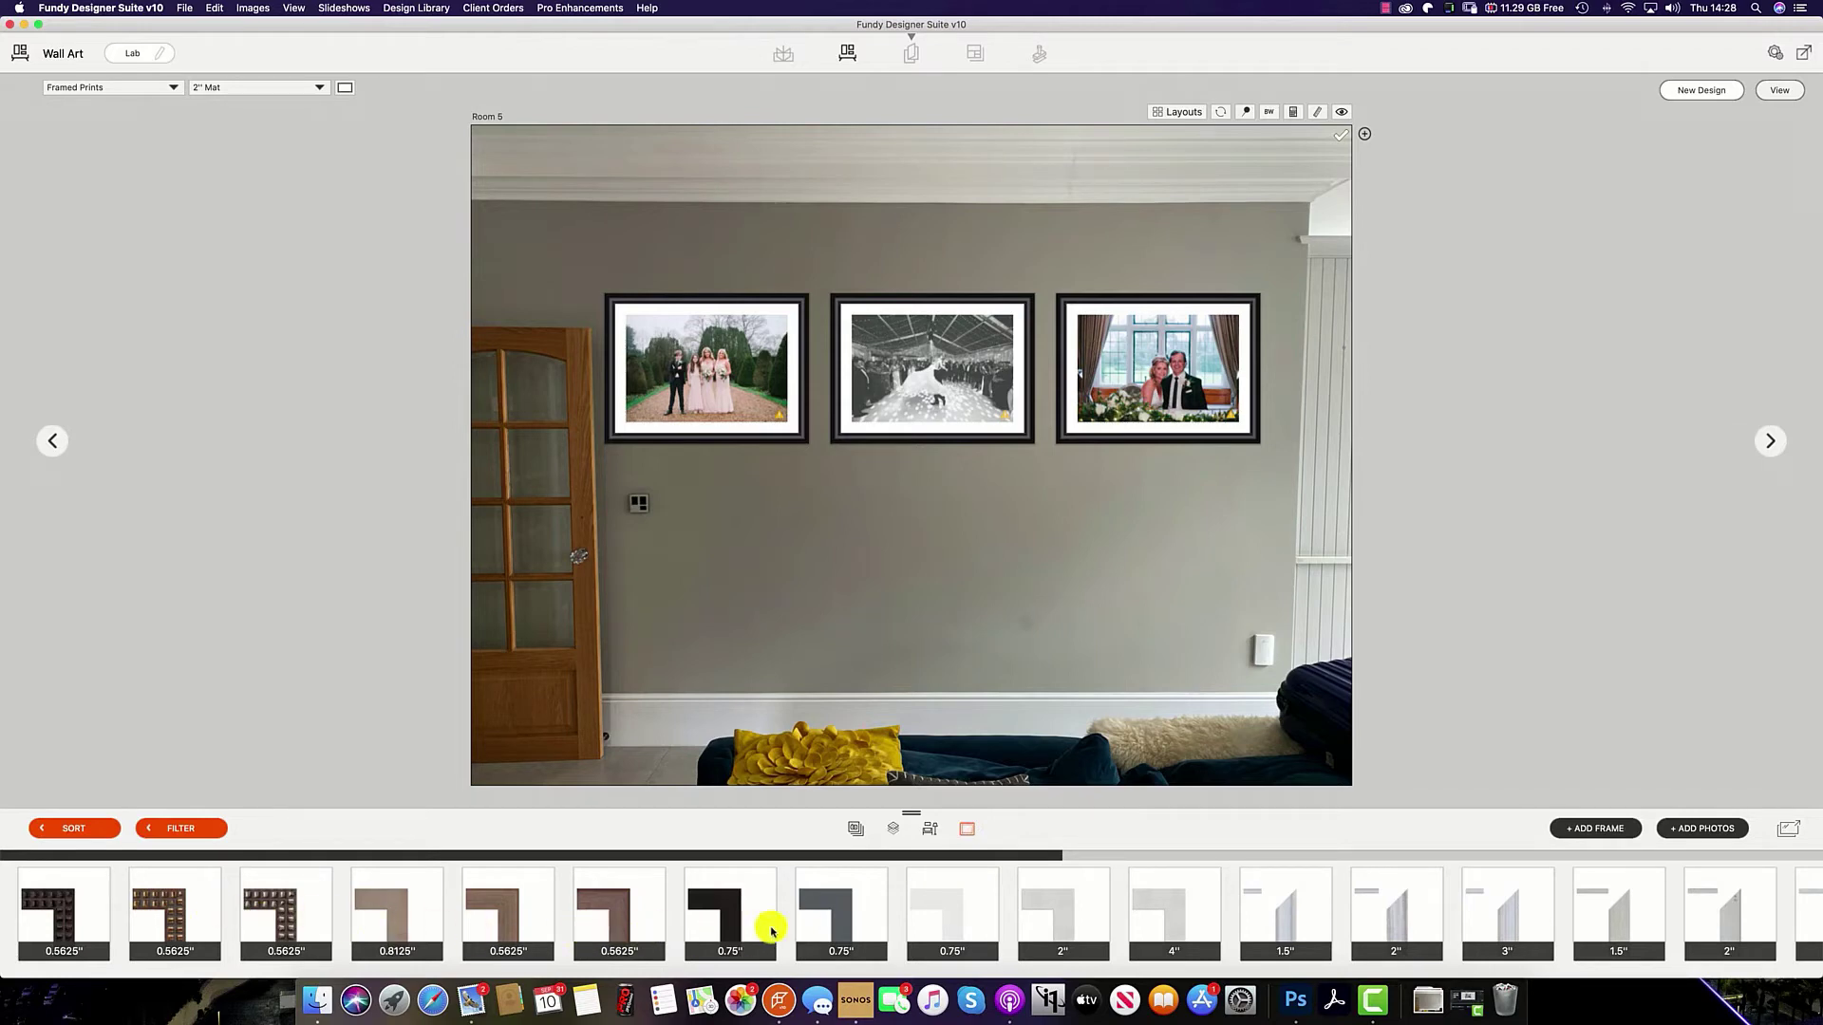
{"action": "scroll", "coordinate": [1262, 911], "scroll_direction": "right", "scroll_amount": 5}
{"action": "left_click", "coordinate": [1515, 908]}
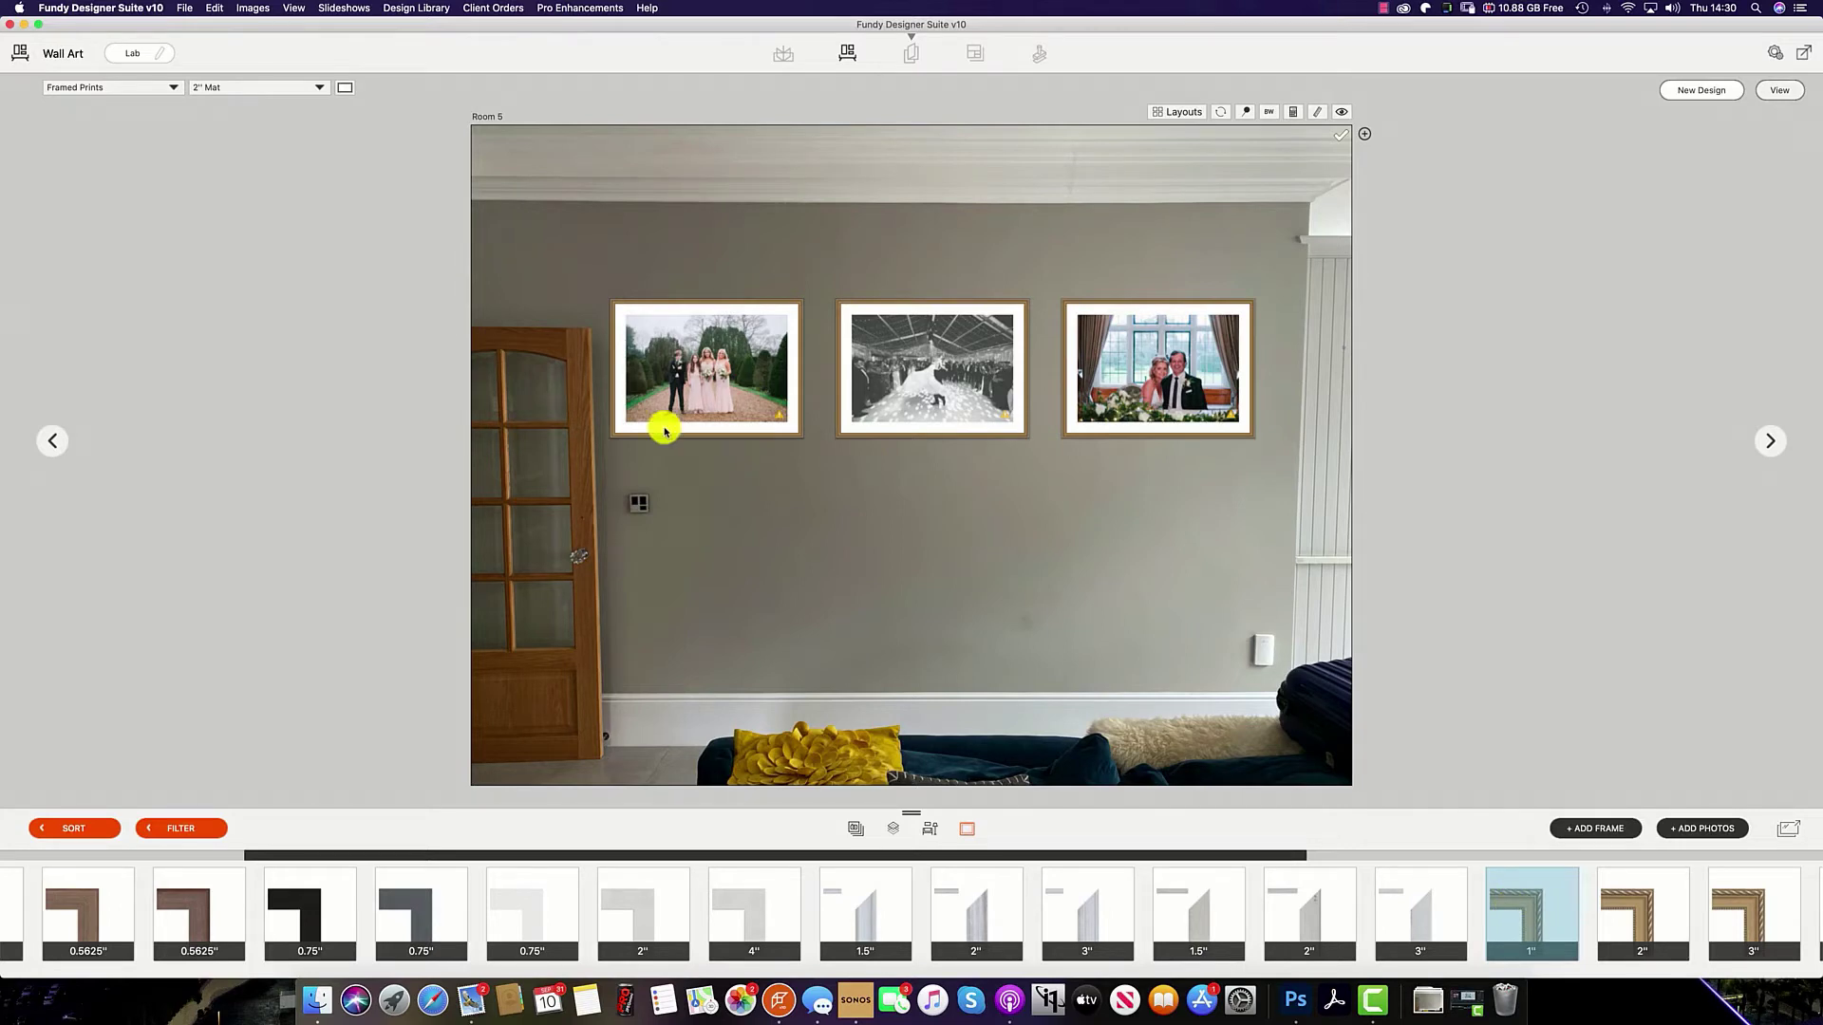
Try a 1" mat, then settle on a 3" mat for all three prints.
{"action": "left_click", "coordinate": [318, 87]}
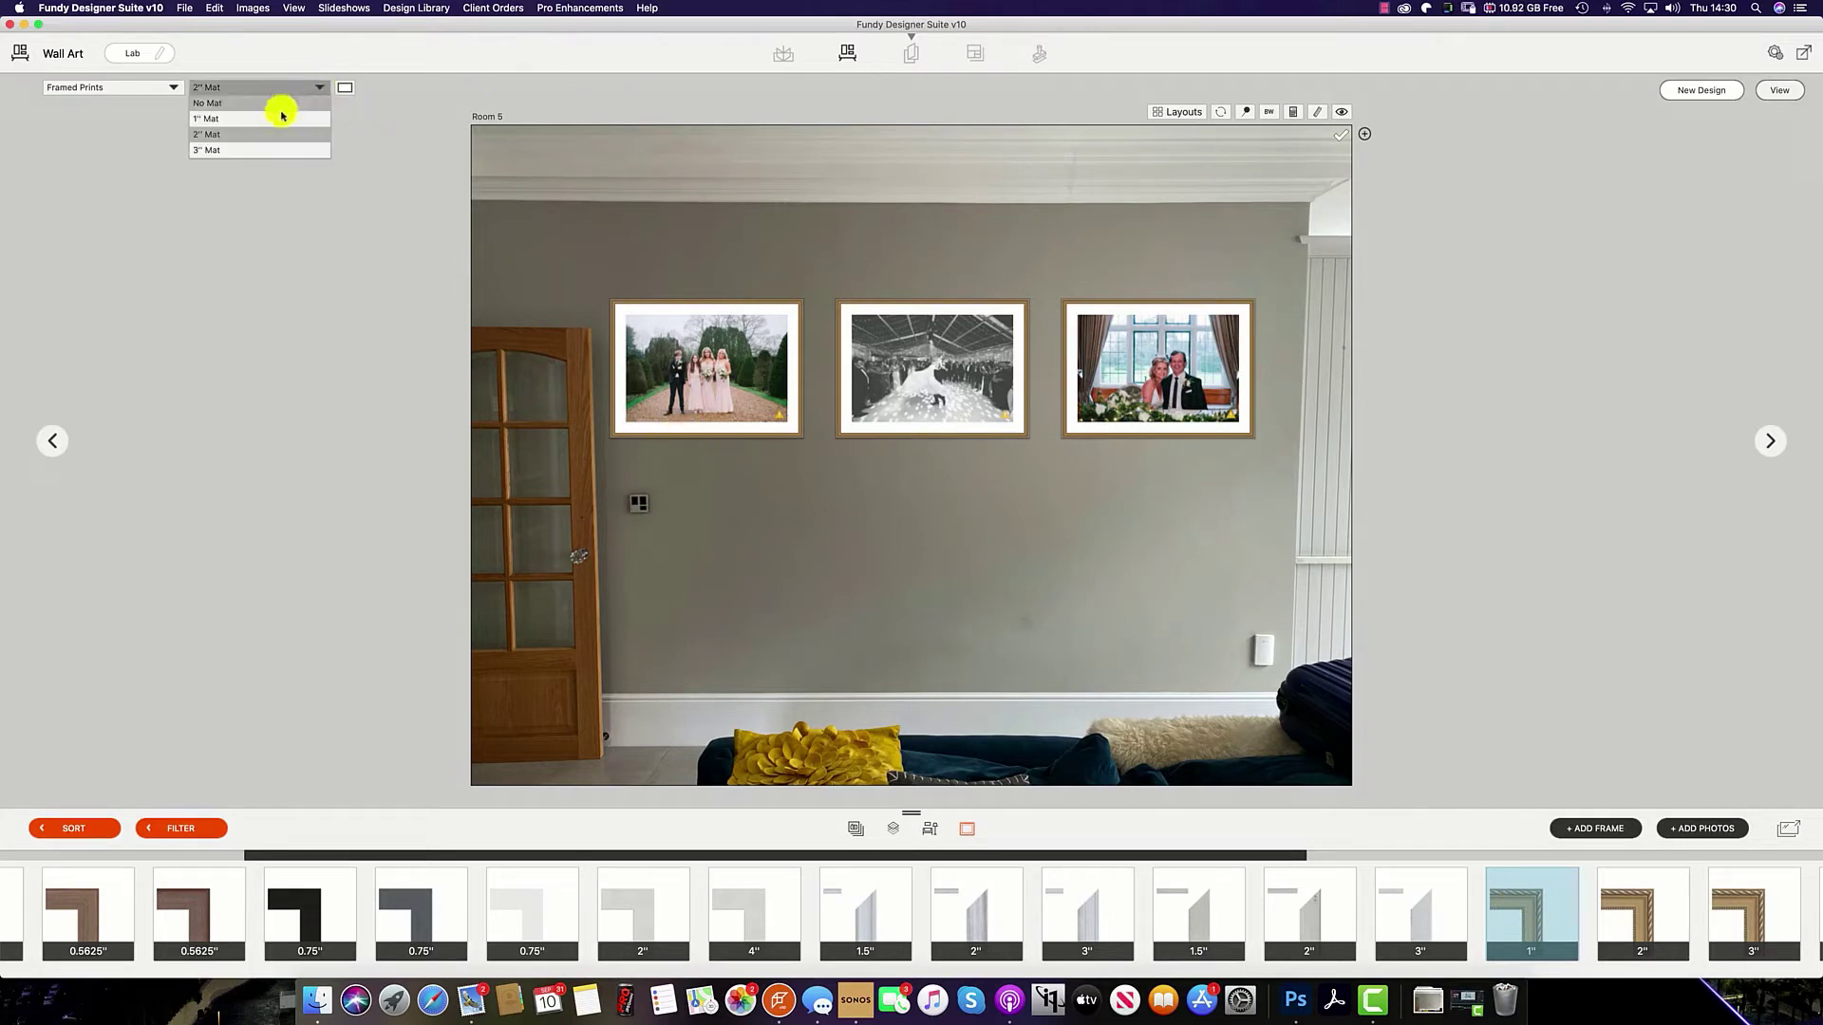
{"action": "left_click", "coordinate": [276, 118]}
{"action": "left_click", "coordinate": [314, 85]}
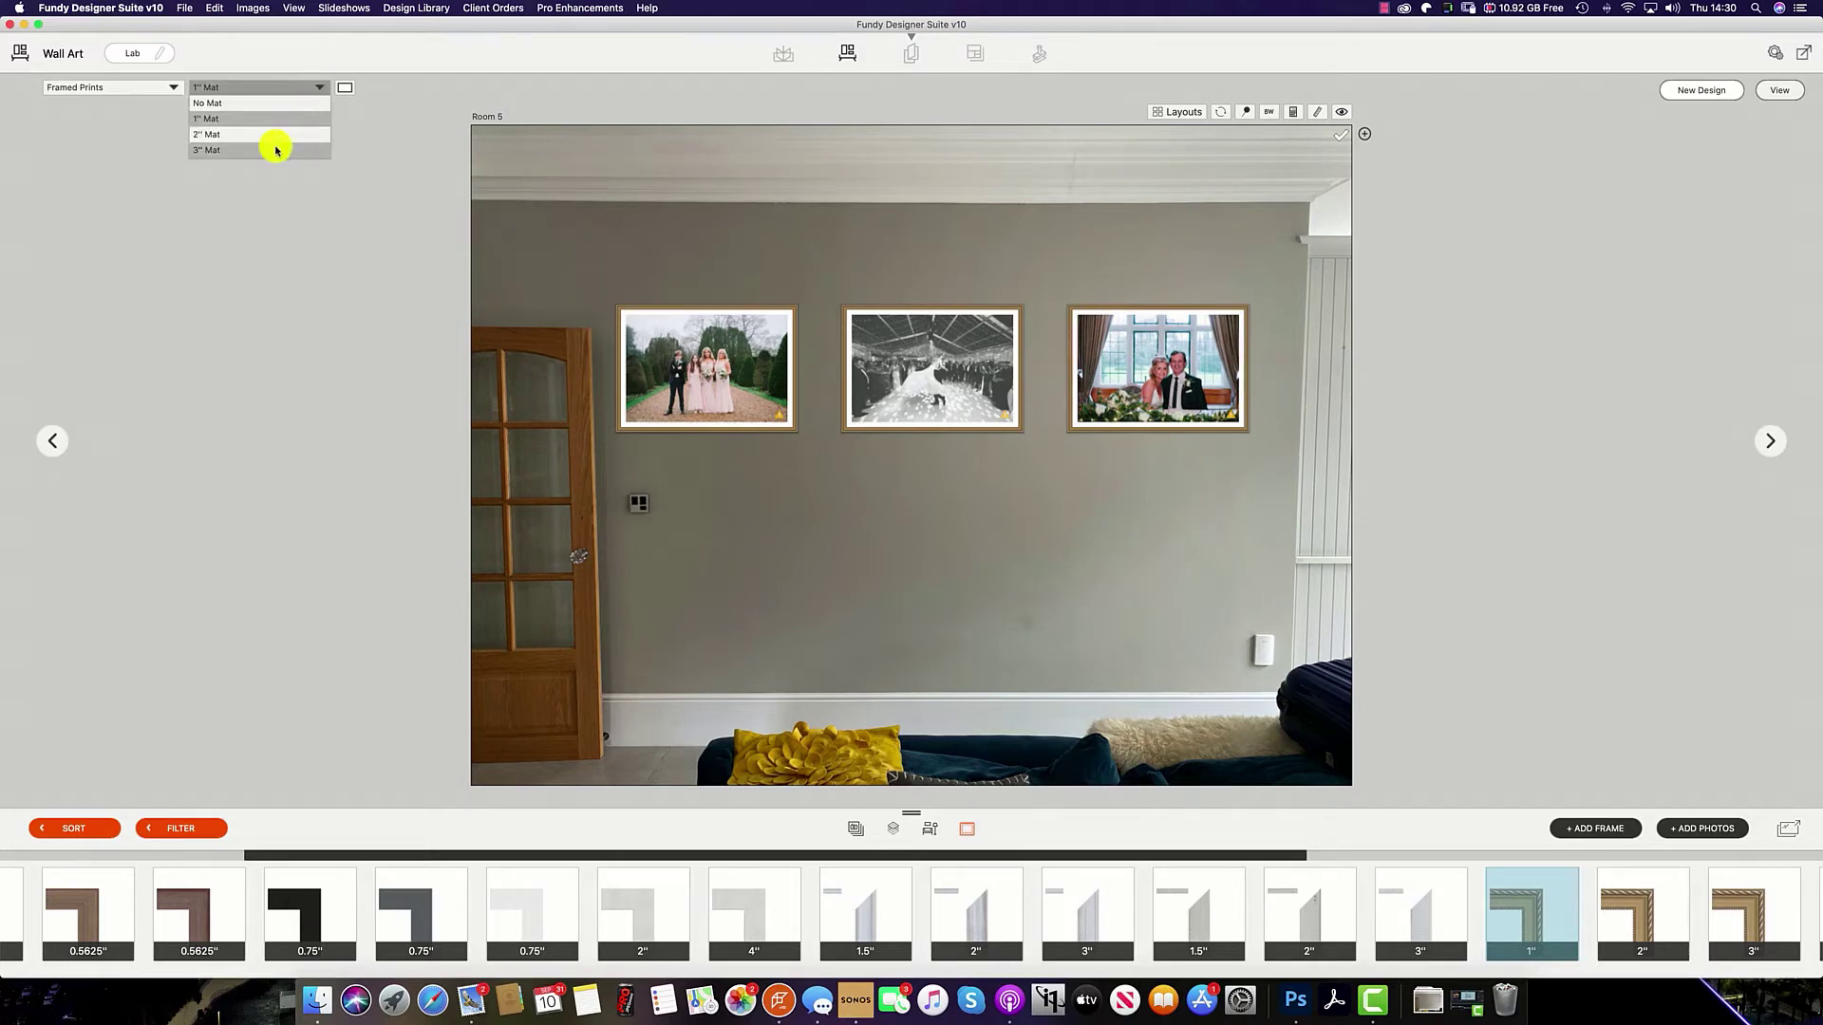
{"action": "left_click", "coordinate": [276, 149]}
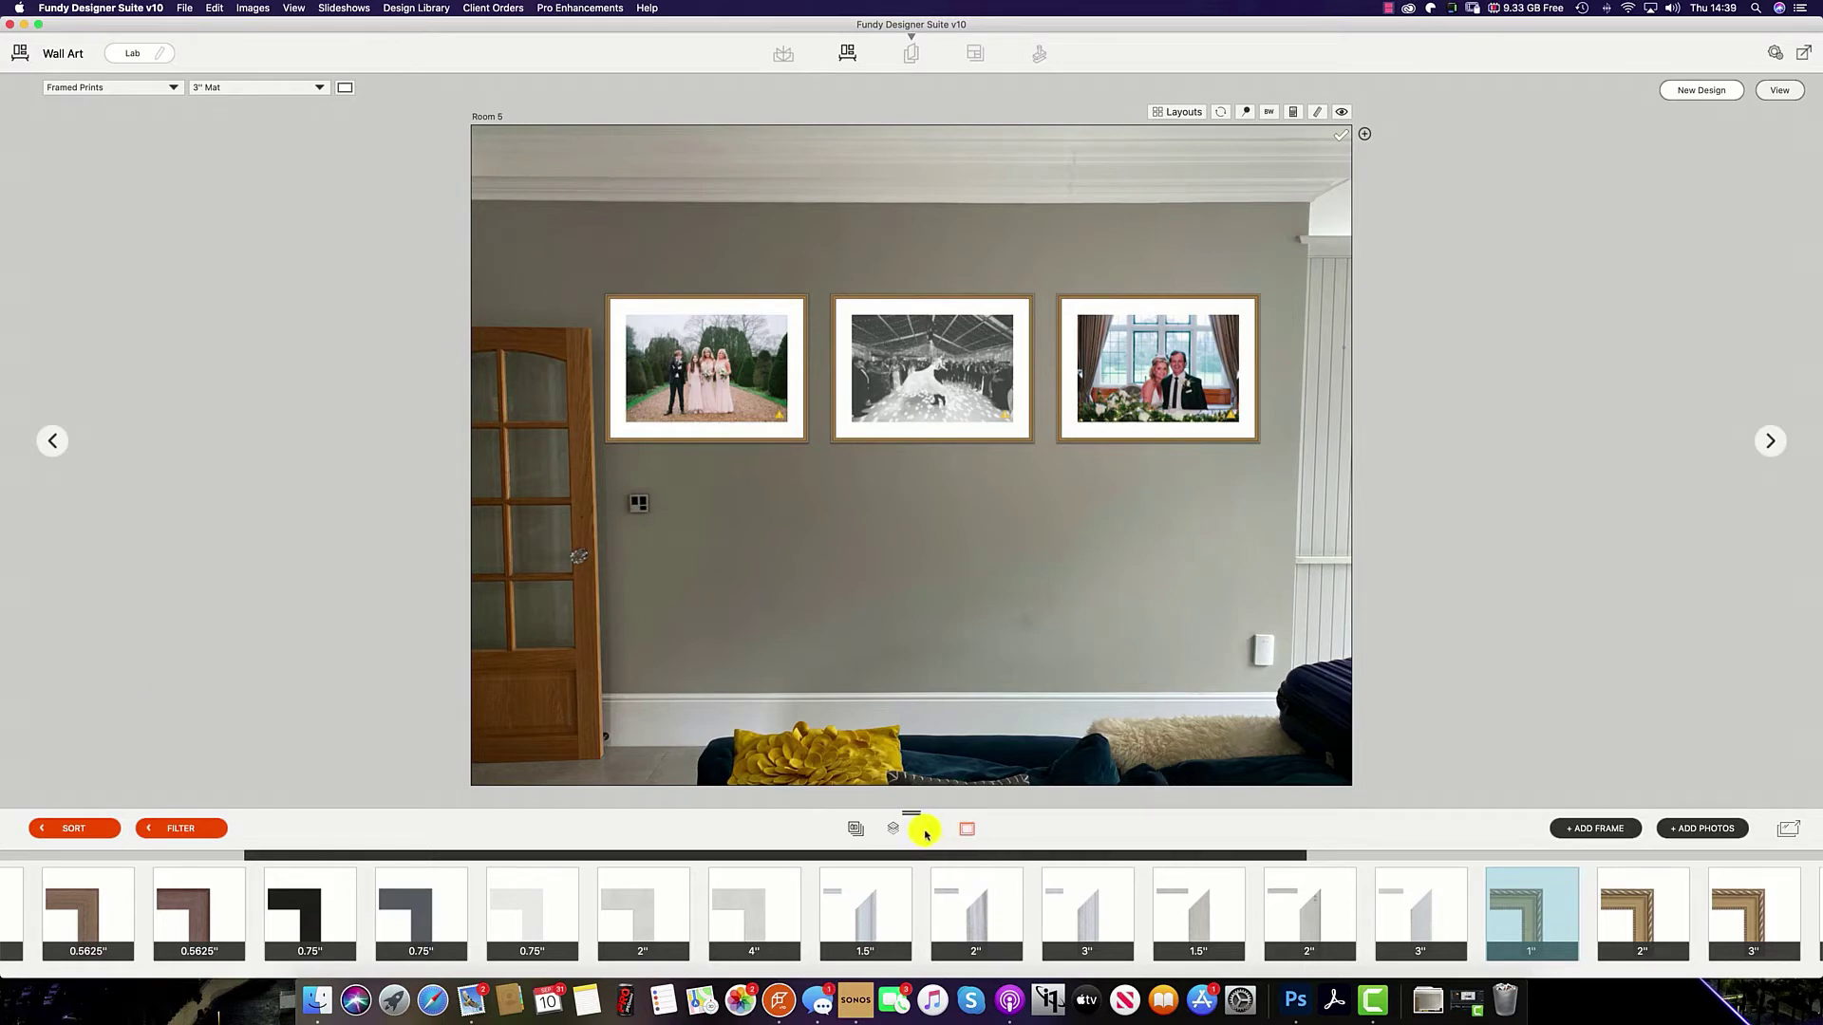
Try the cream sofa room, shelved living room and wardrobe bedroom, then choose the bedroom with lamps.
{"action": "left_click", "coordinate": [928, 830]}
{"action": "scroll", "coordinate": [1256, 930], "scroll_direction": "right", "scroll_amount": 2}
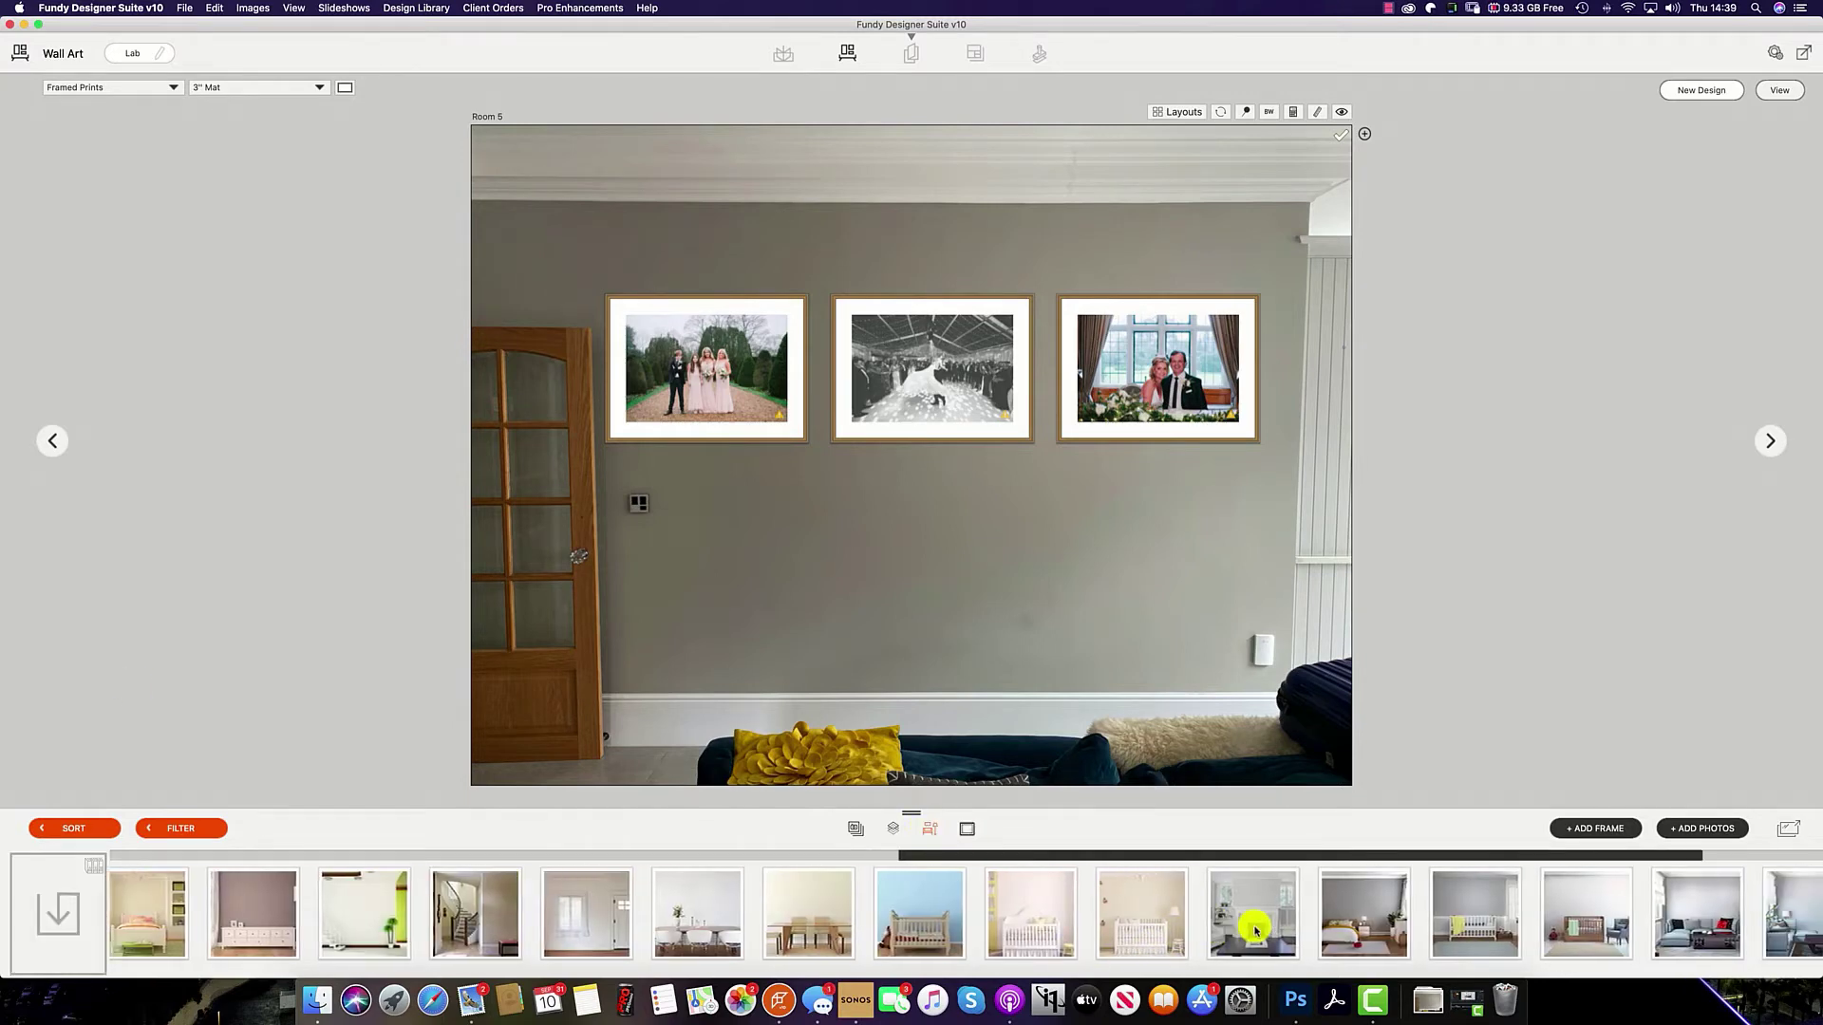
{"action": "scroll", "coordinate": [1255, 930], "scroll_direction": "right", "scroll_amount": 2}
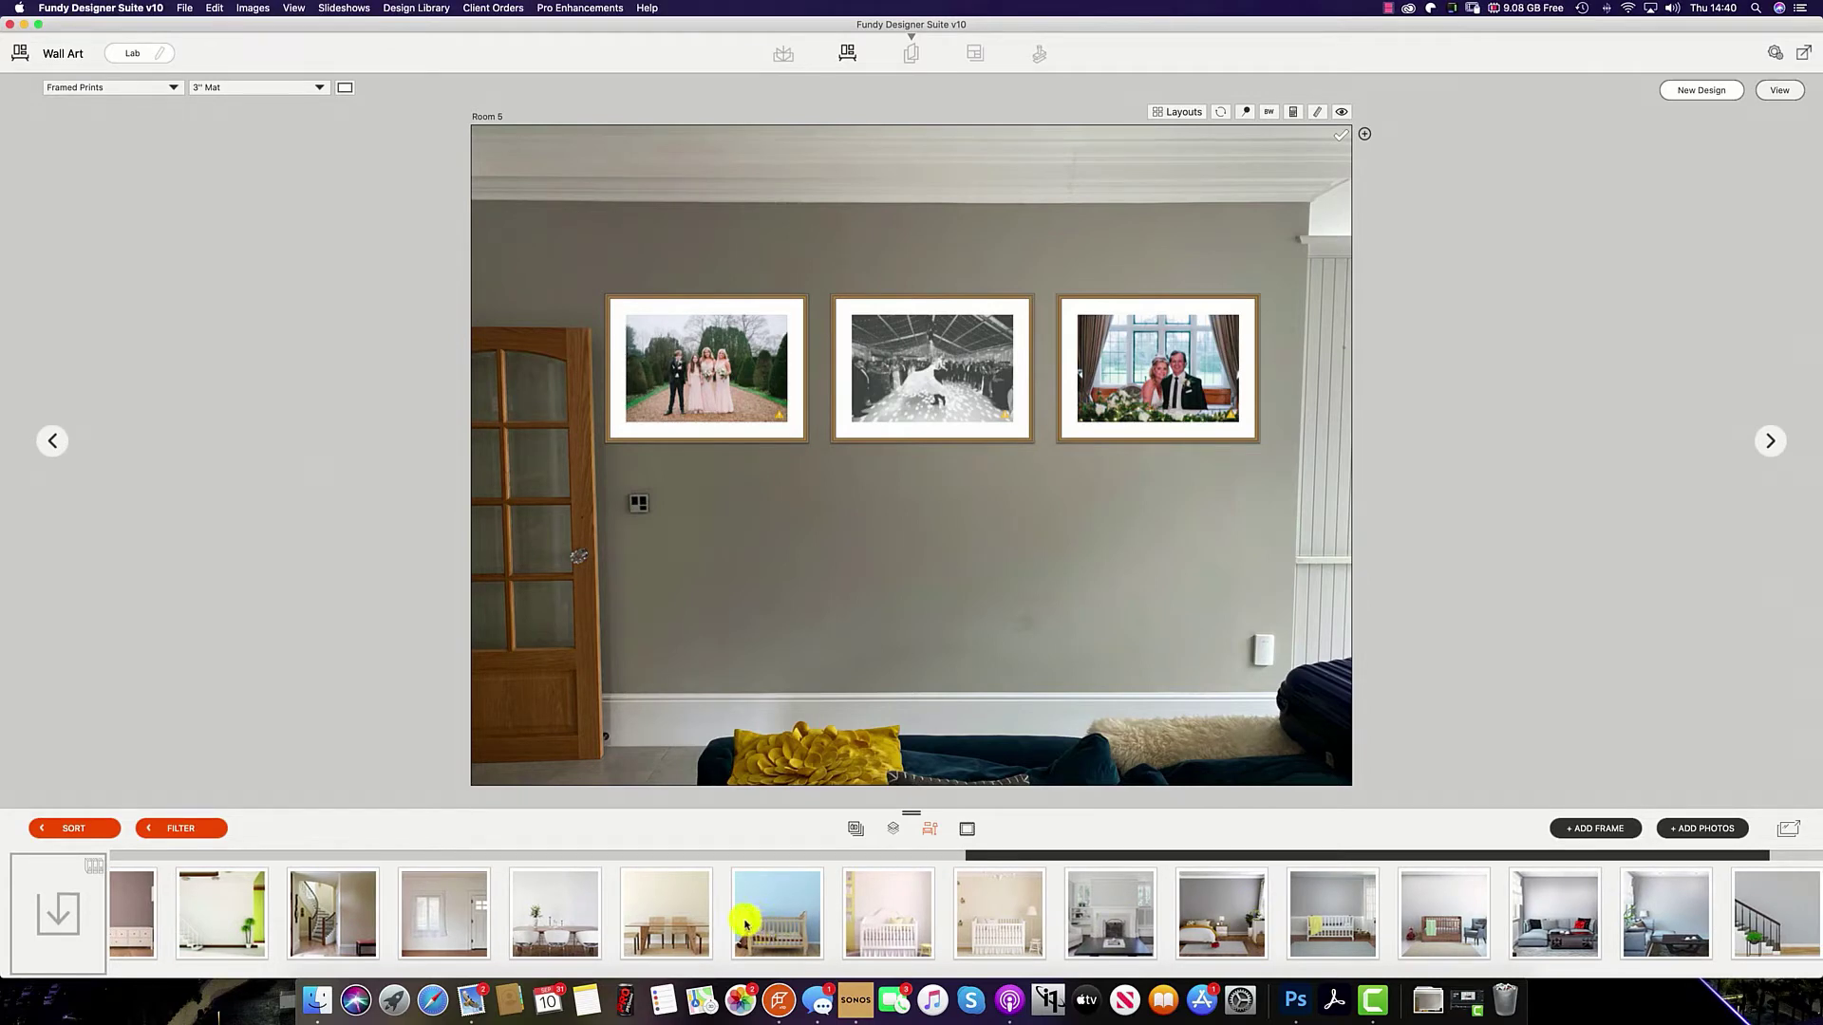
{"action": "scroll", "coordinate": [746, 924], "scroll_direction": "left", "scroll_amount": 10}
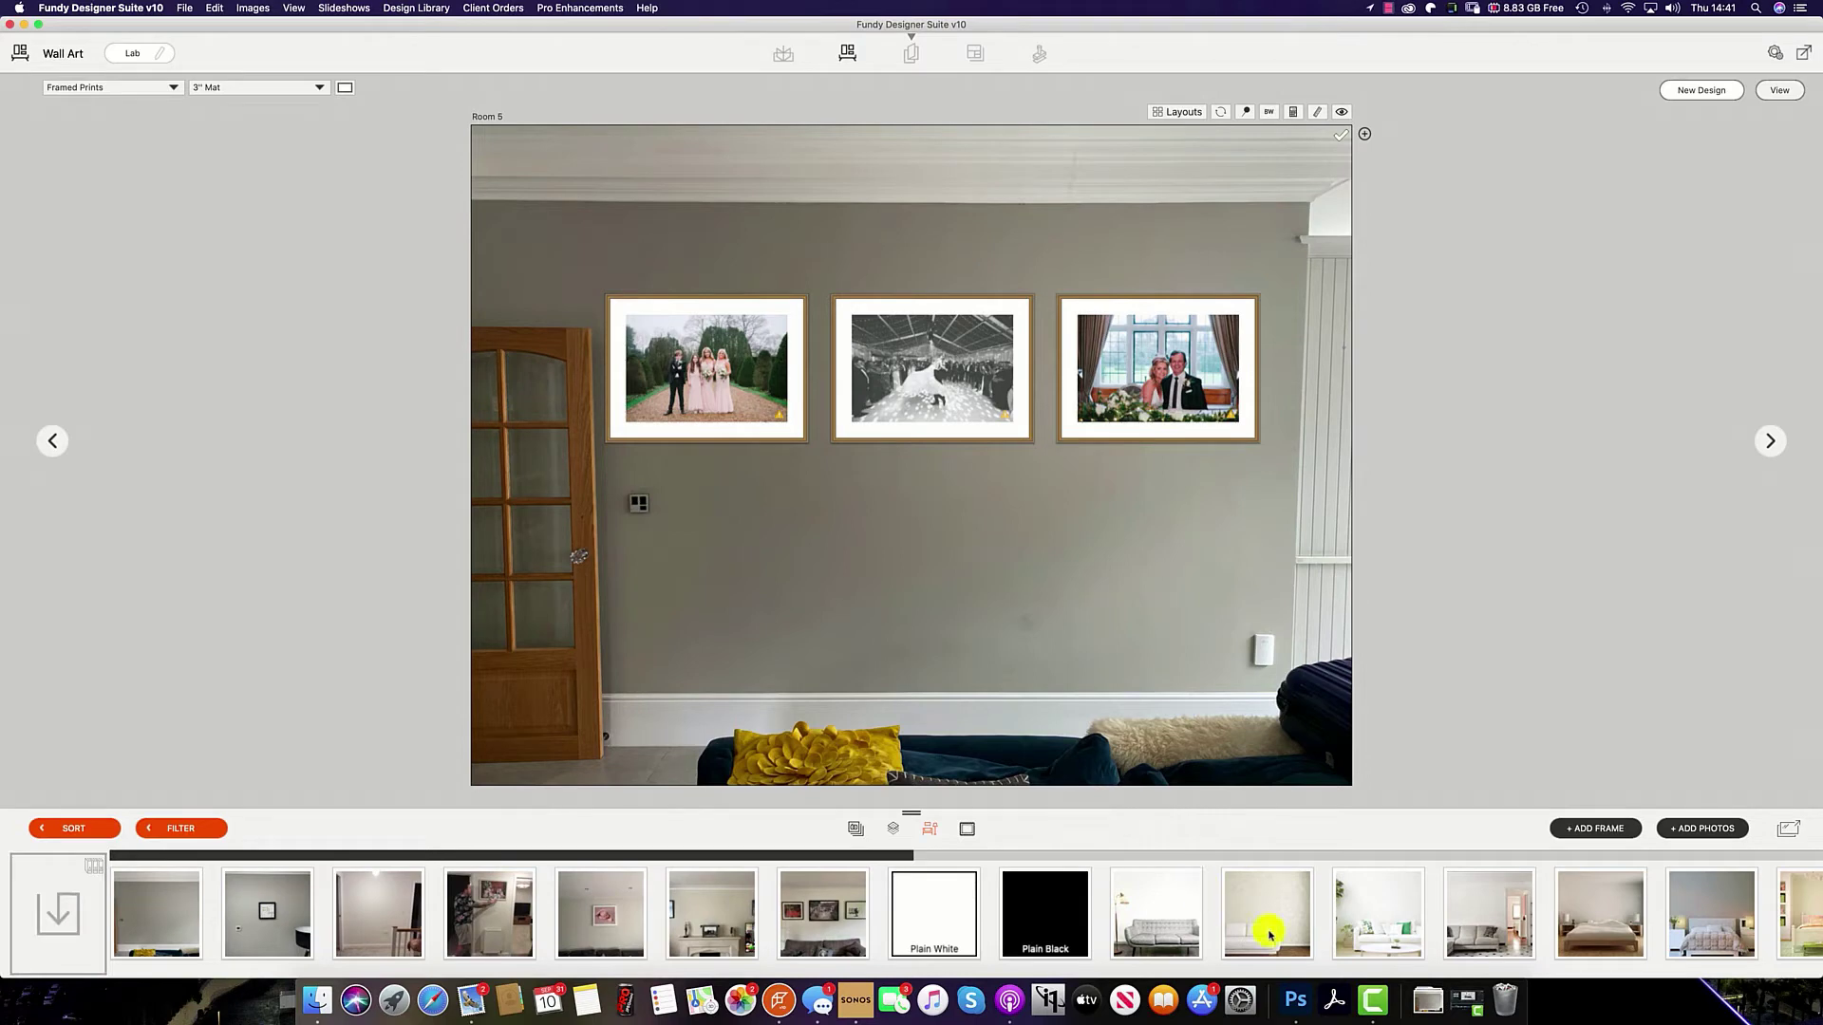
{"action": "left_click_drag", "start_coordinate": [1282, 934], "coordinate": [1037, 609]}
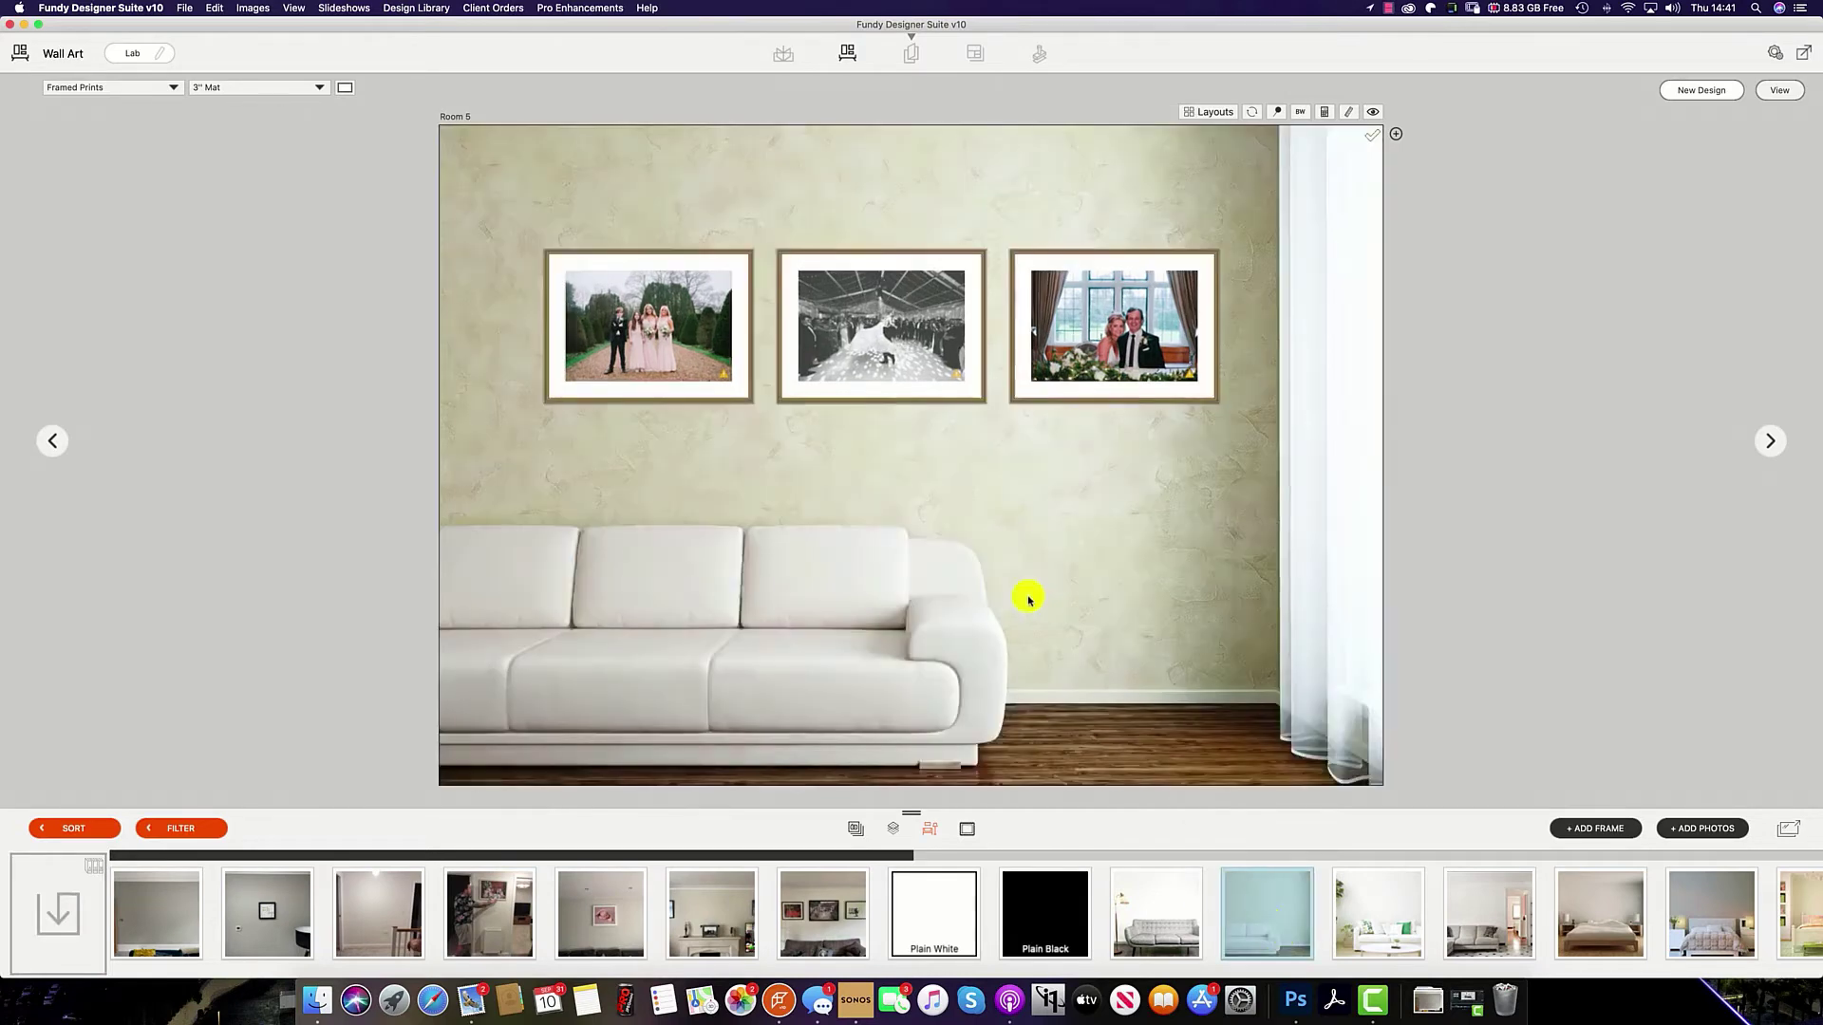
{"action": "left_click", "coordinate": [1413, 919]}
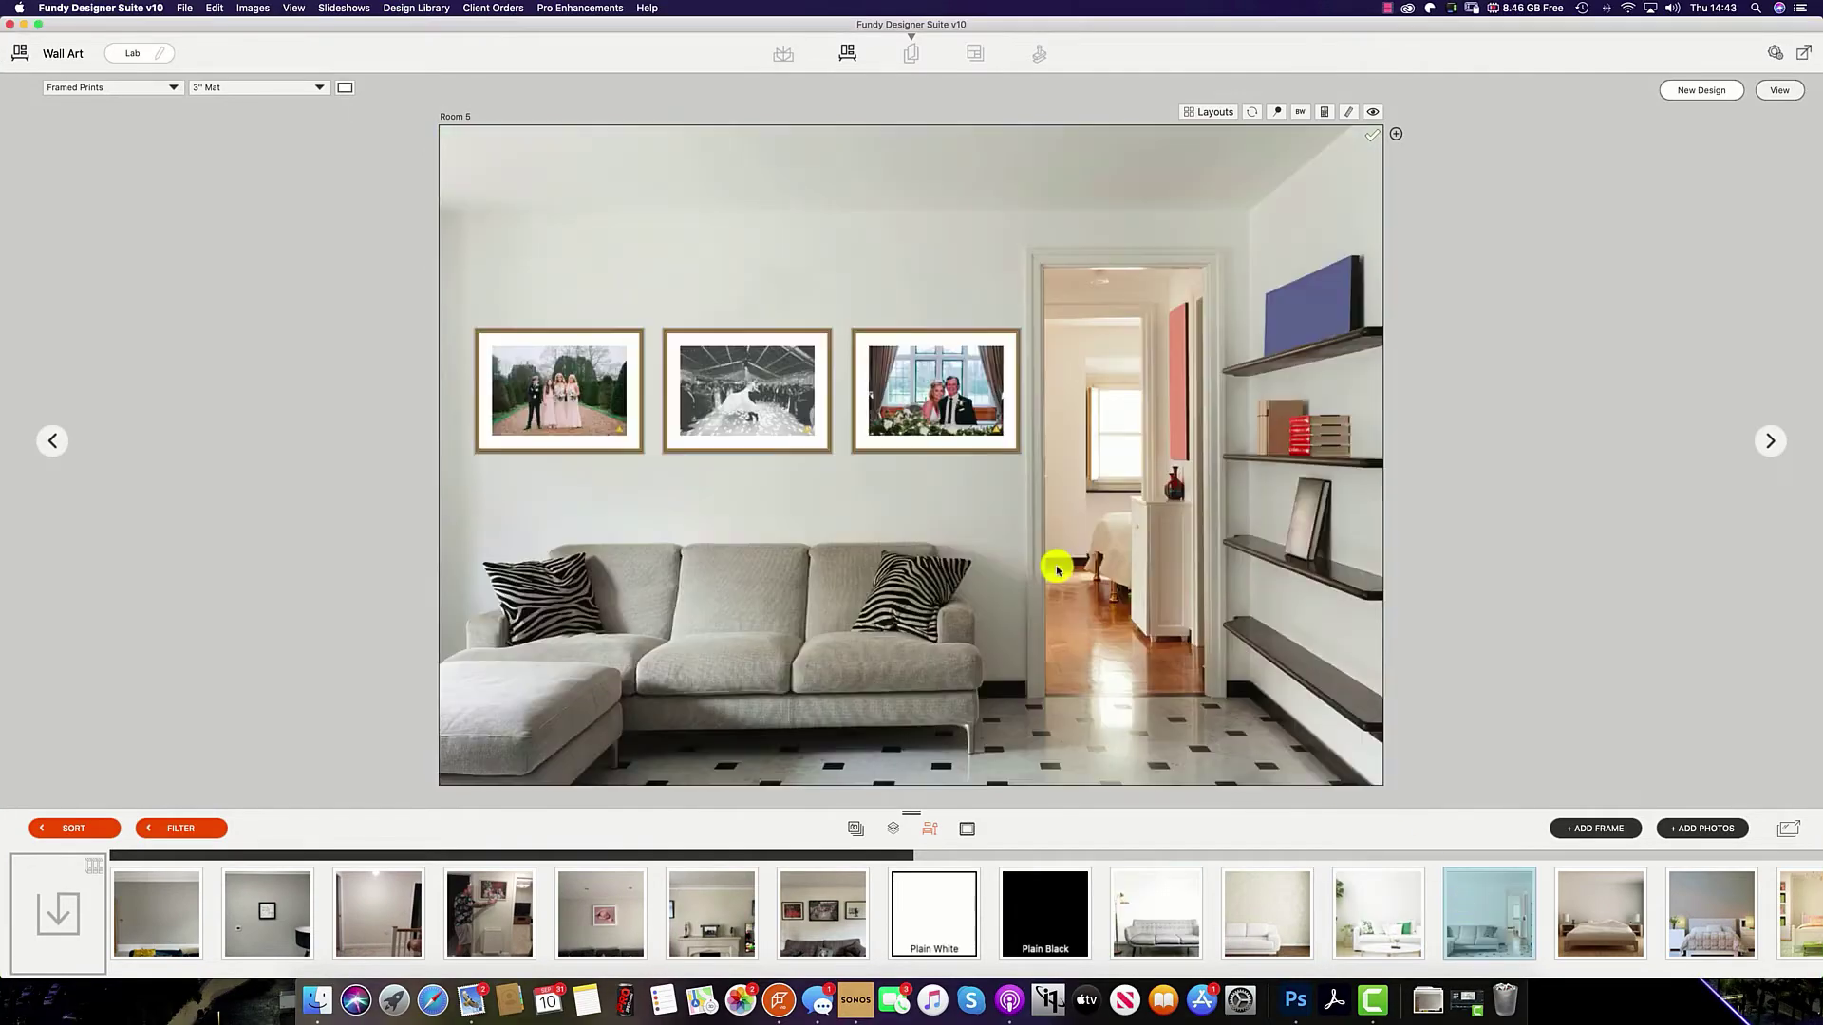
{"action": "left_click", "coordinate": [1614, 929]}
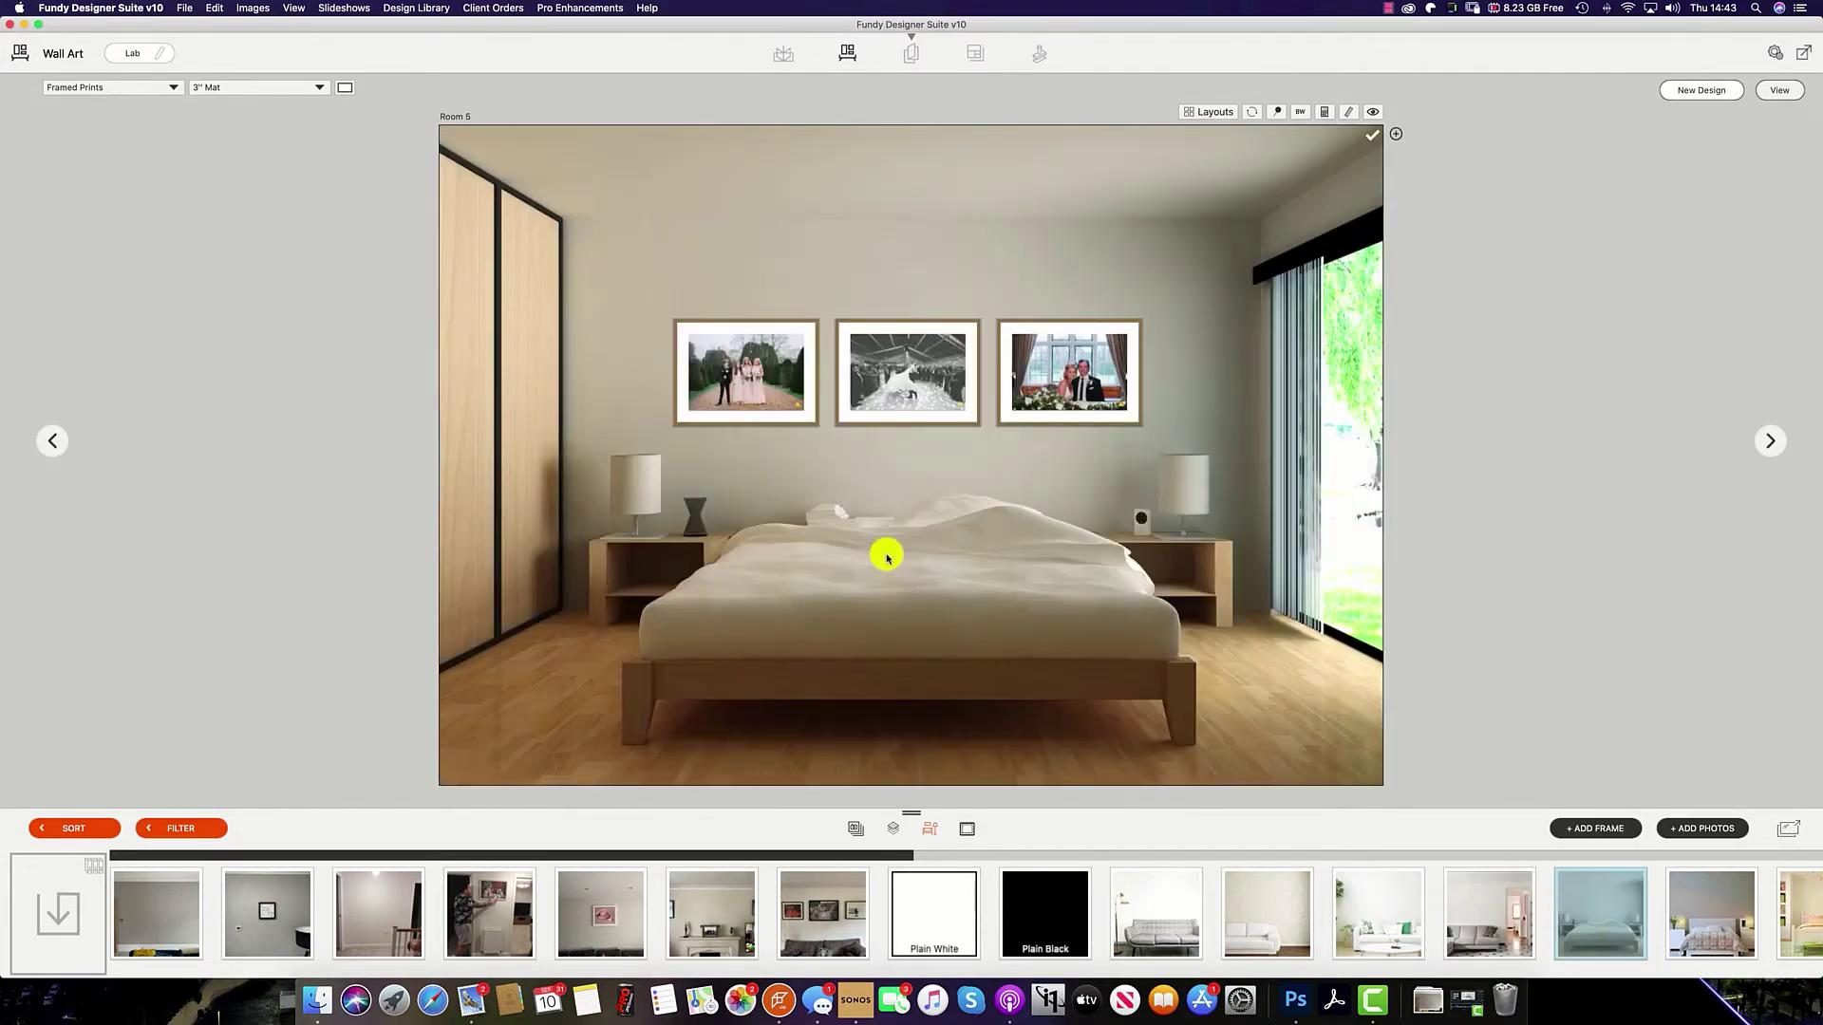
{"action": "left_click", "coordinate": [1239, 929]}
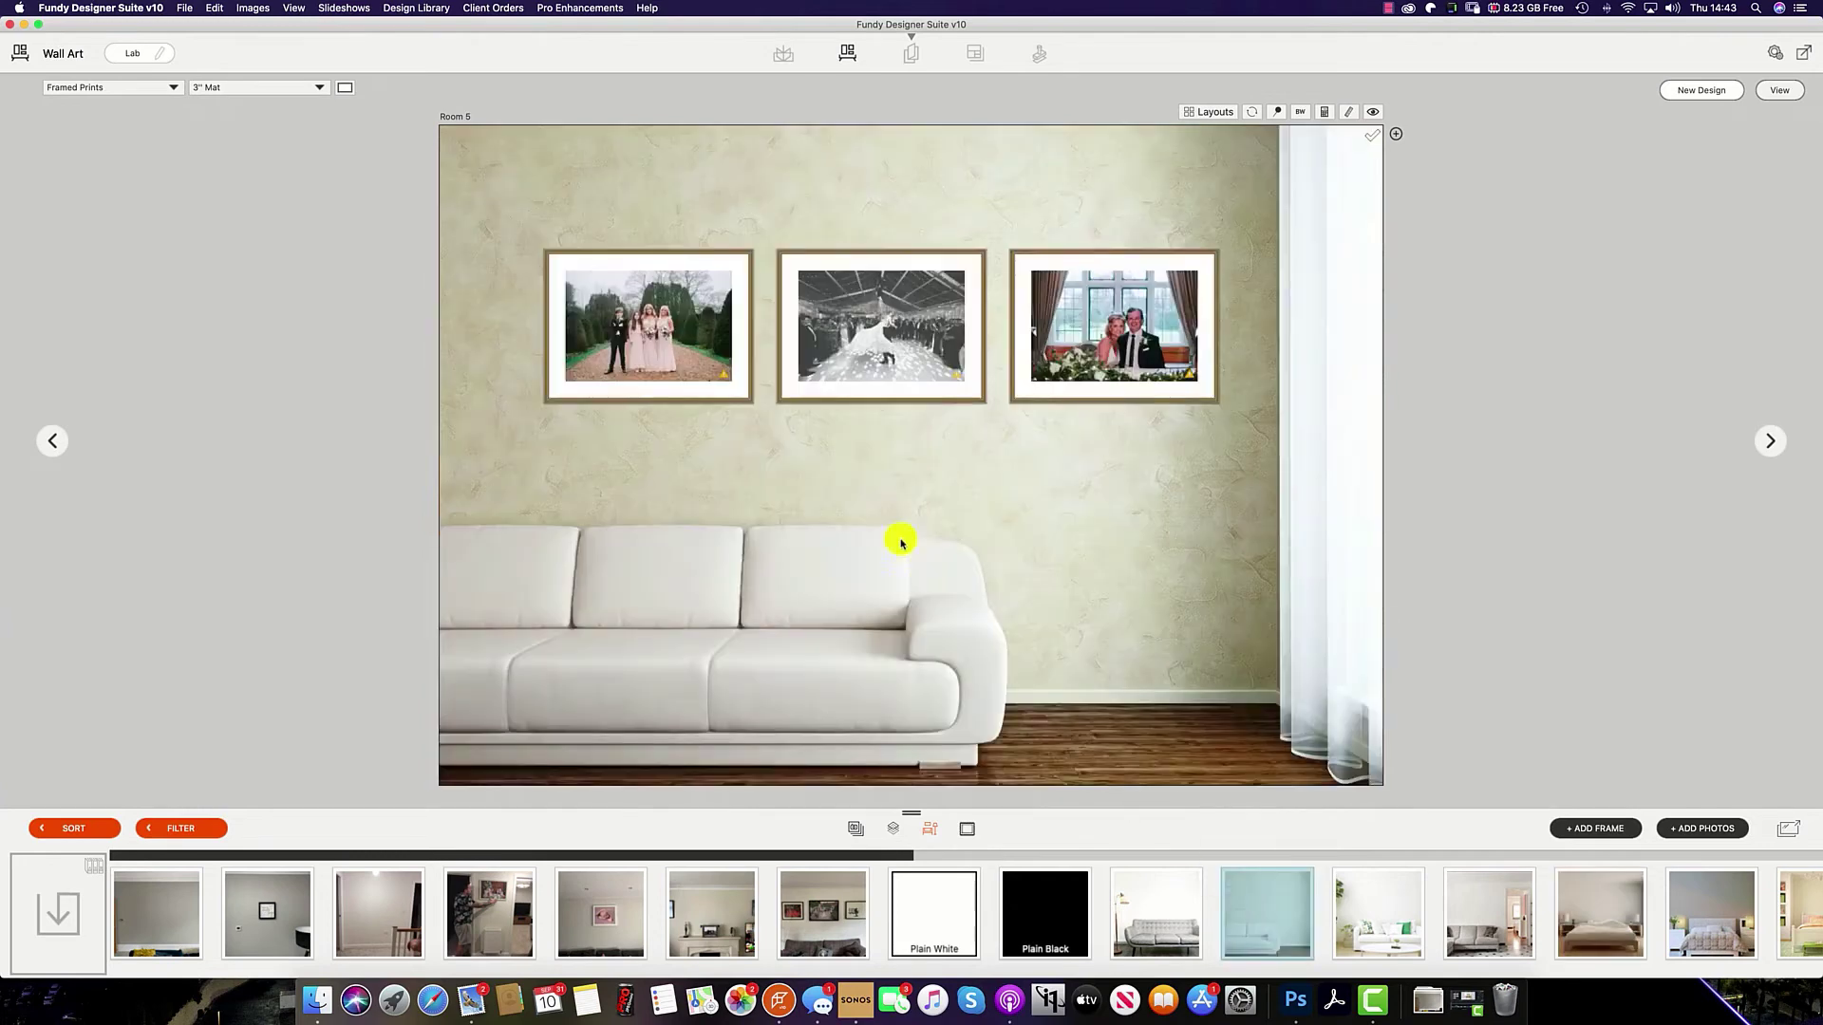
{"action": "left_click", "coordinate": [1668, 924]}
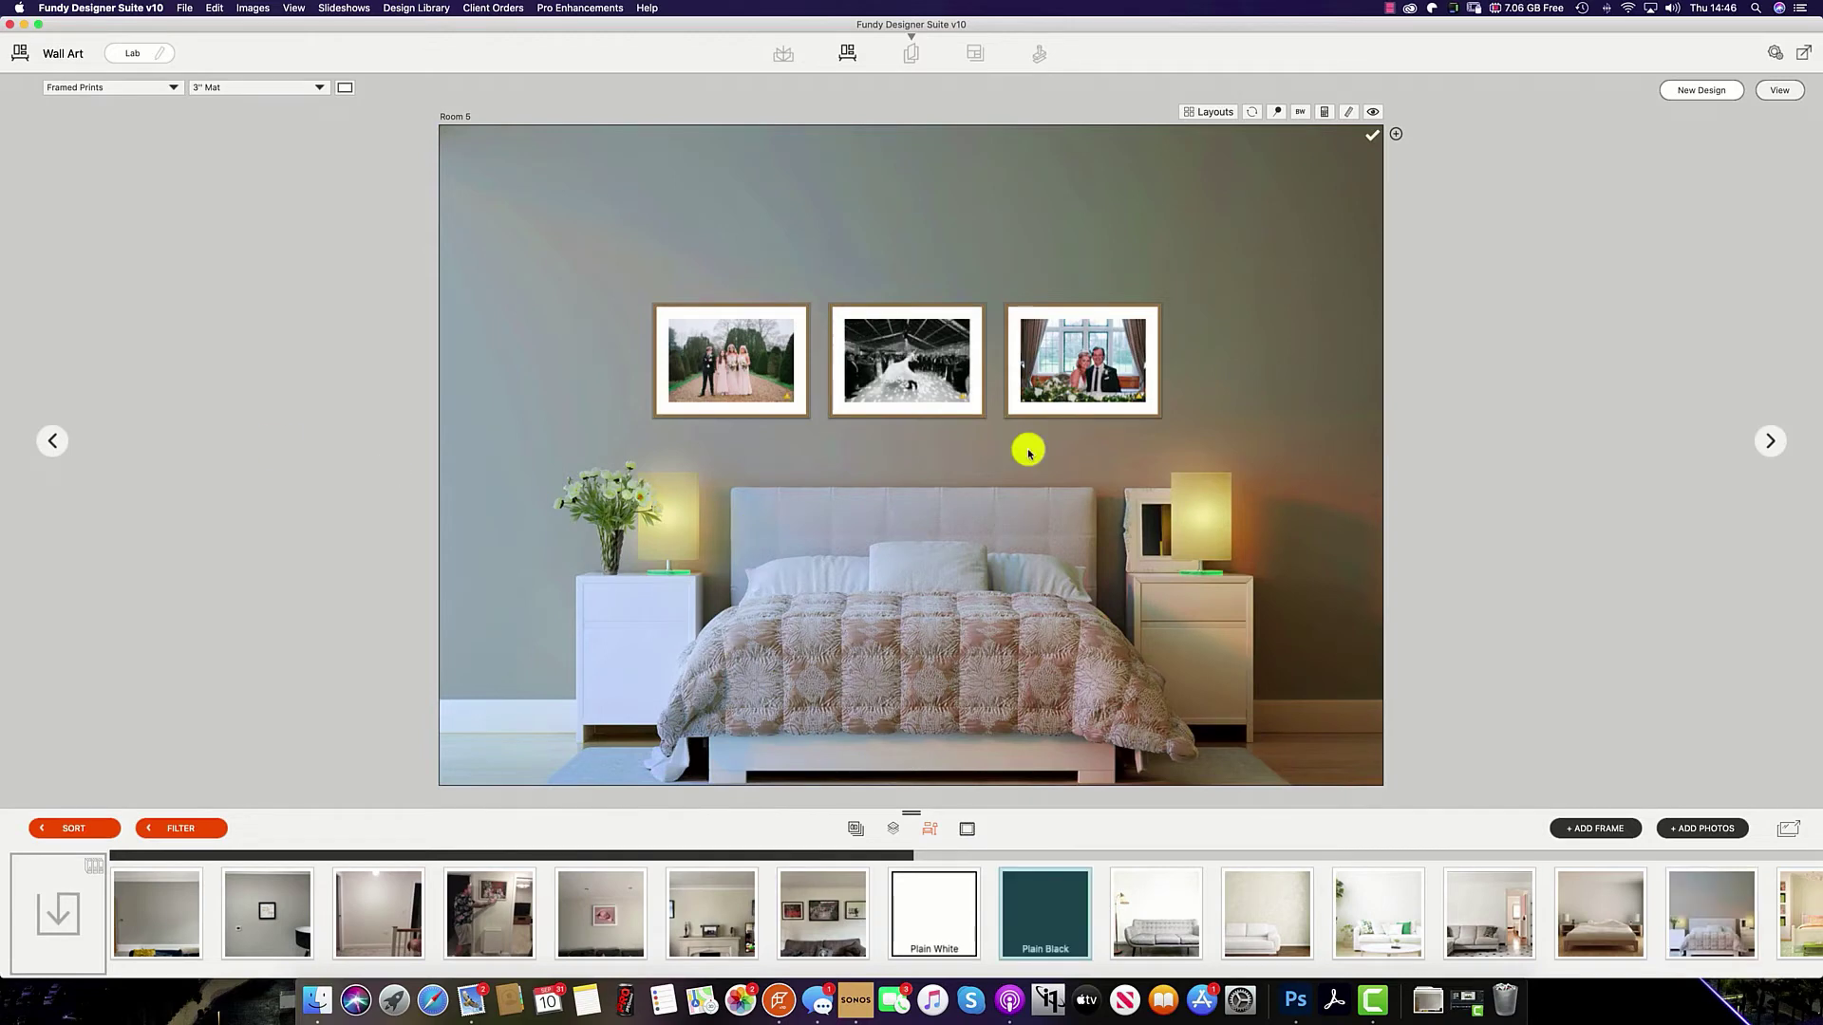
Try plain white and black backdrops, then raise the left frame and shift the middle frame.
{"action": "left_click", "coordinate": [944, 931]}
{"action": "left_click", "coordinate": [1039, 930]}
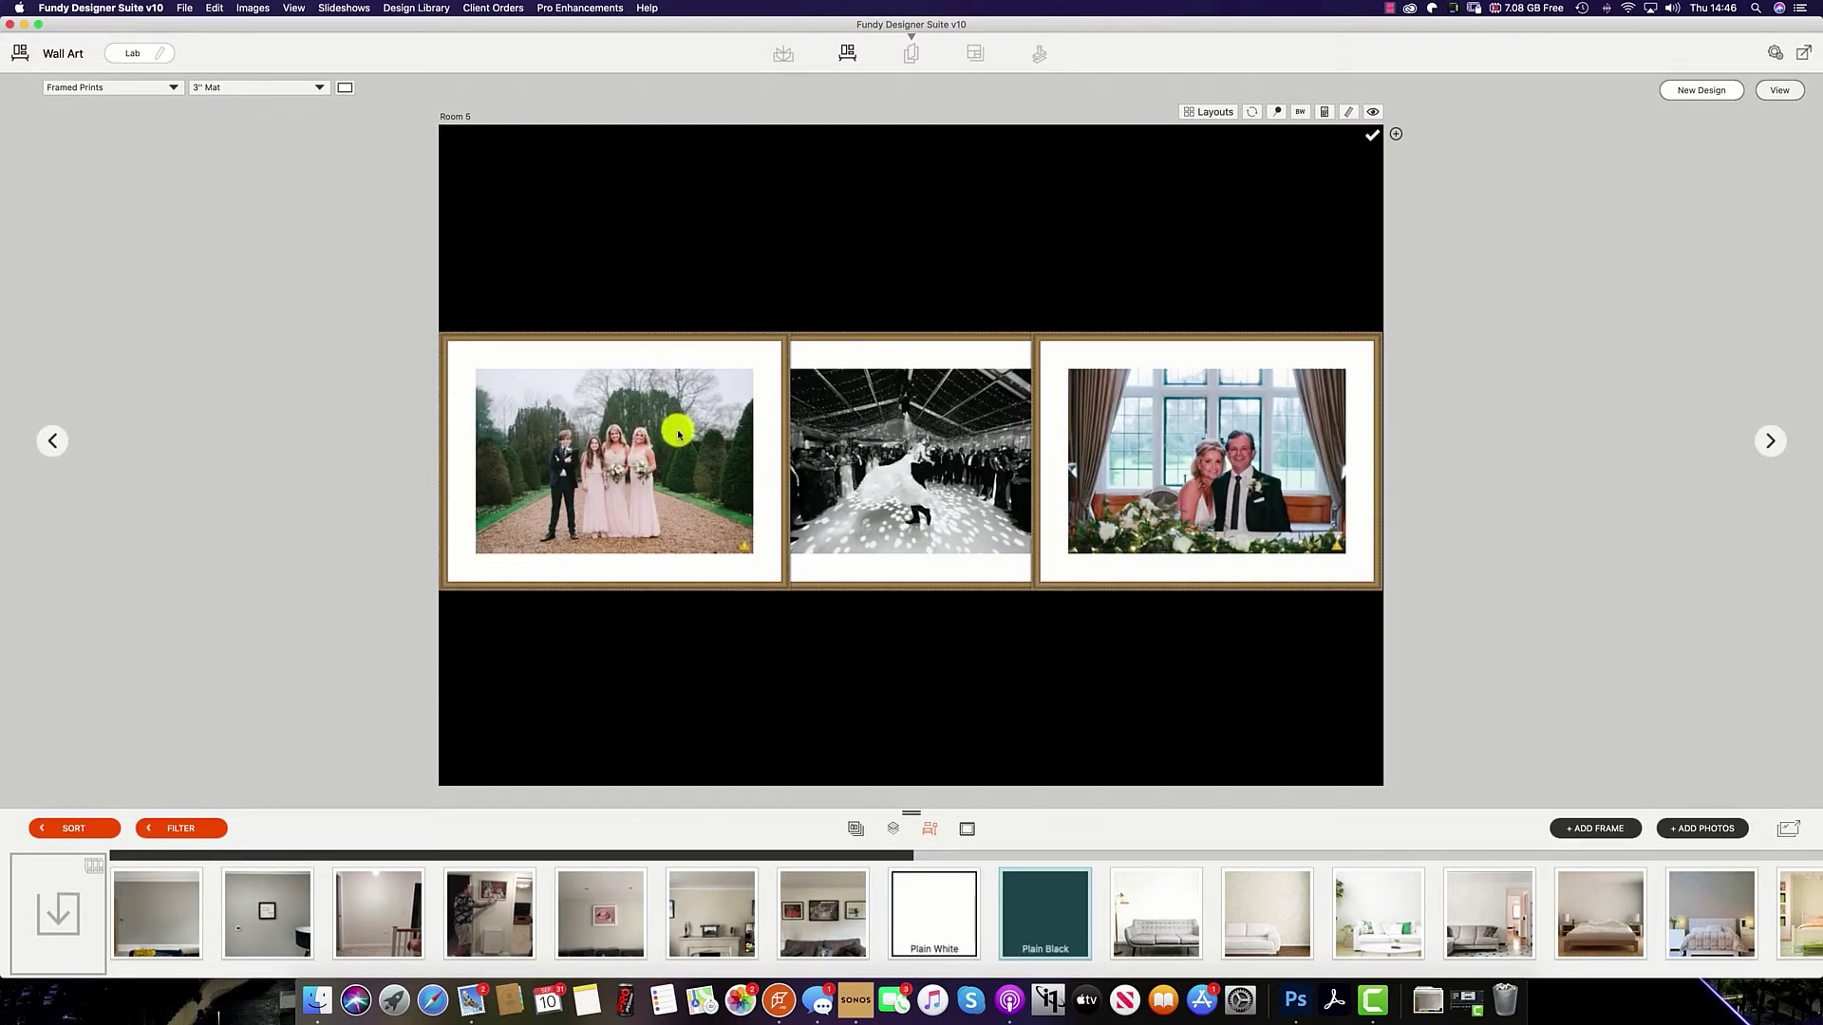
{"action": "left_click", "coordinate": [749, 391]}
{"action": "left_click_drag", "start_coordinate": [724, 367], "coordinate": [721, 244]}
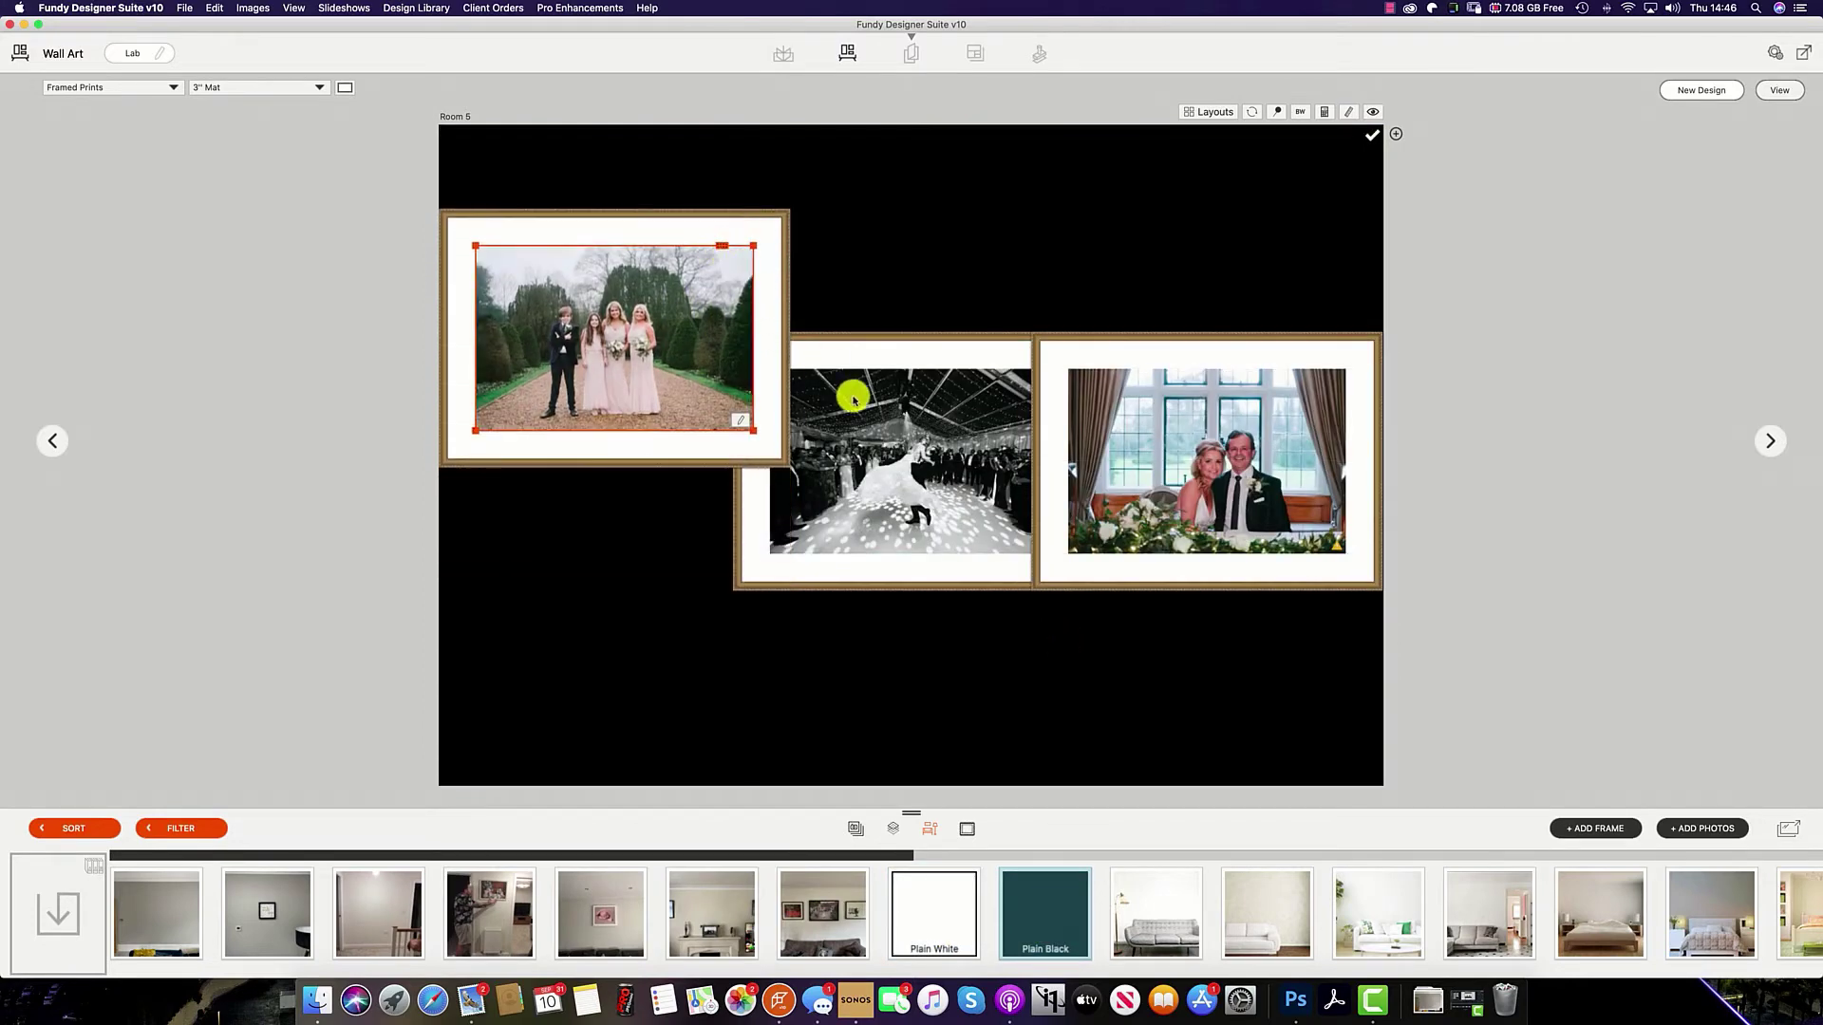
{"action": "left_click", "coordinate": [854, 399]}
{"action": "left_click_drag", "start_coordinate": [1013, 370], "coordinate": [911, 508]}
{"action": "left_click", "coordinate": [1342, 448]}
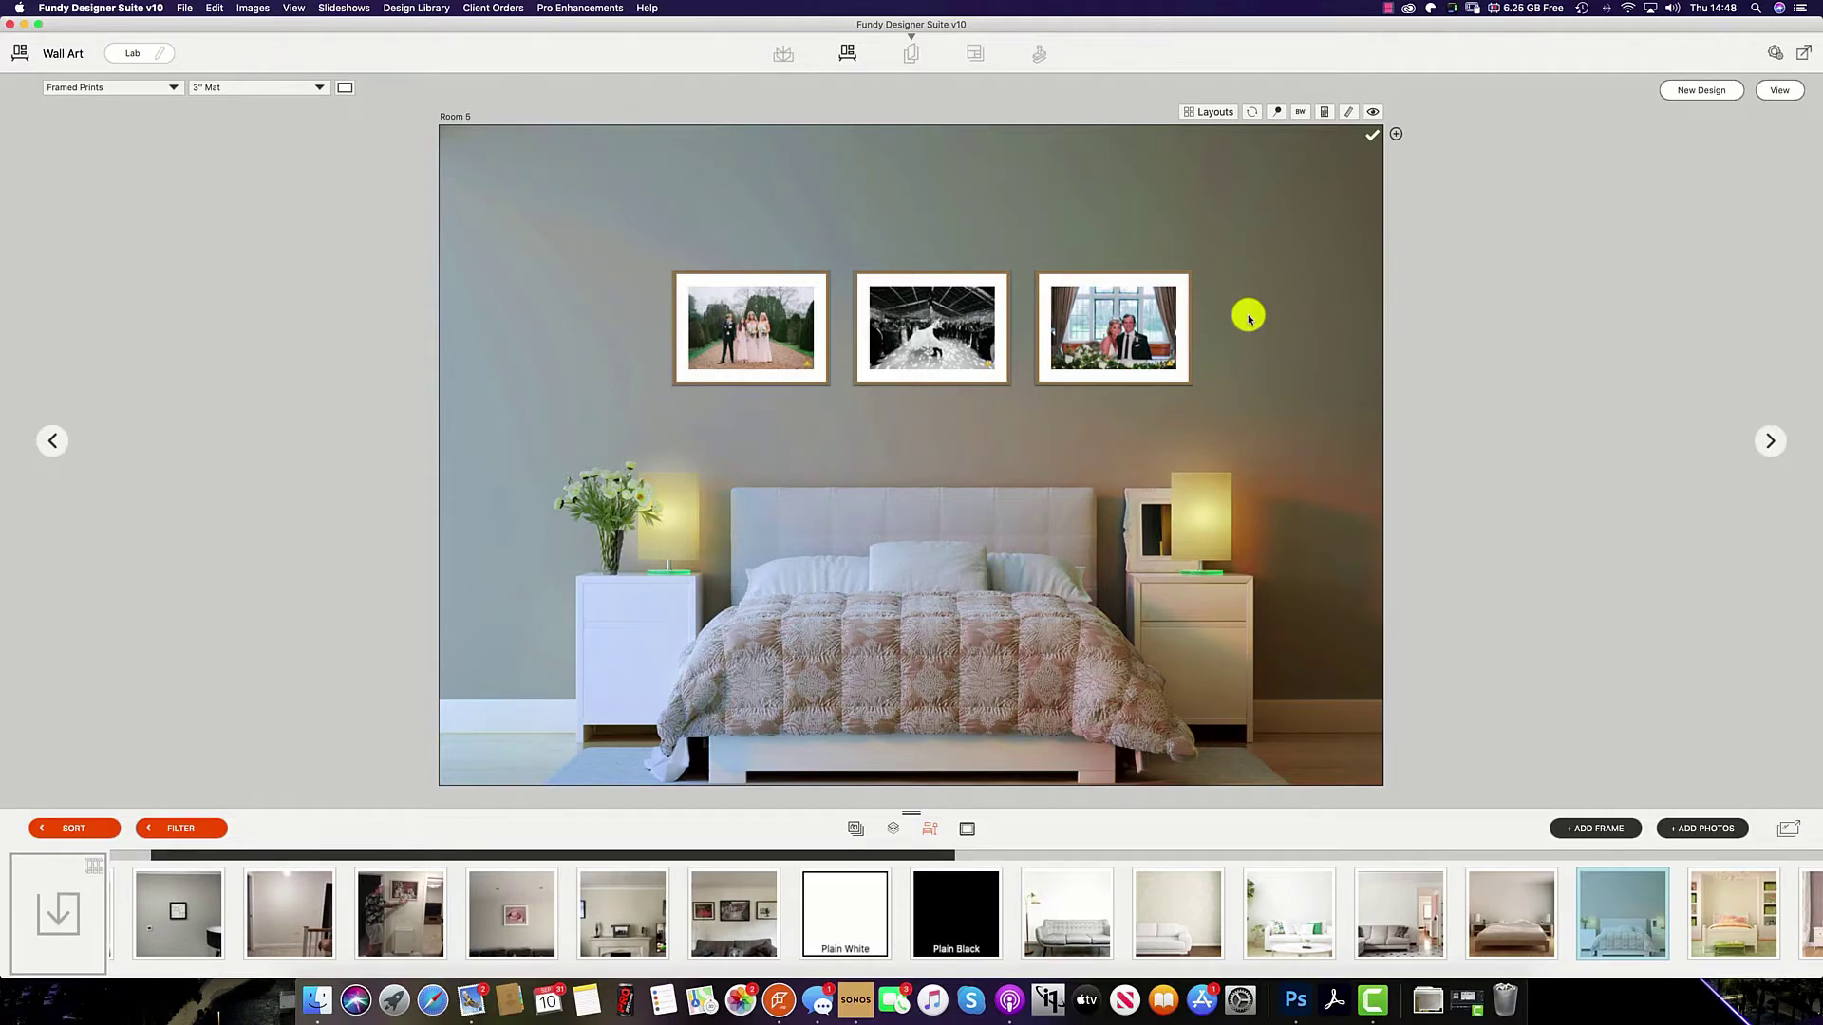
Switch to the overview grid showing all six room designs side by side.
{"action": "left_click", "coordinate": [1771, 98]}
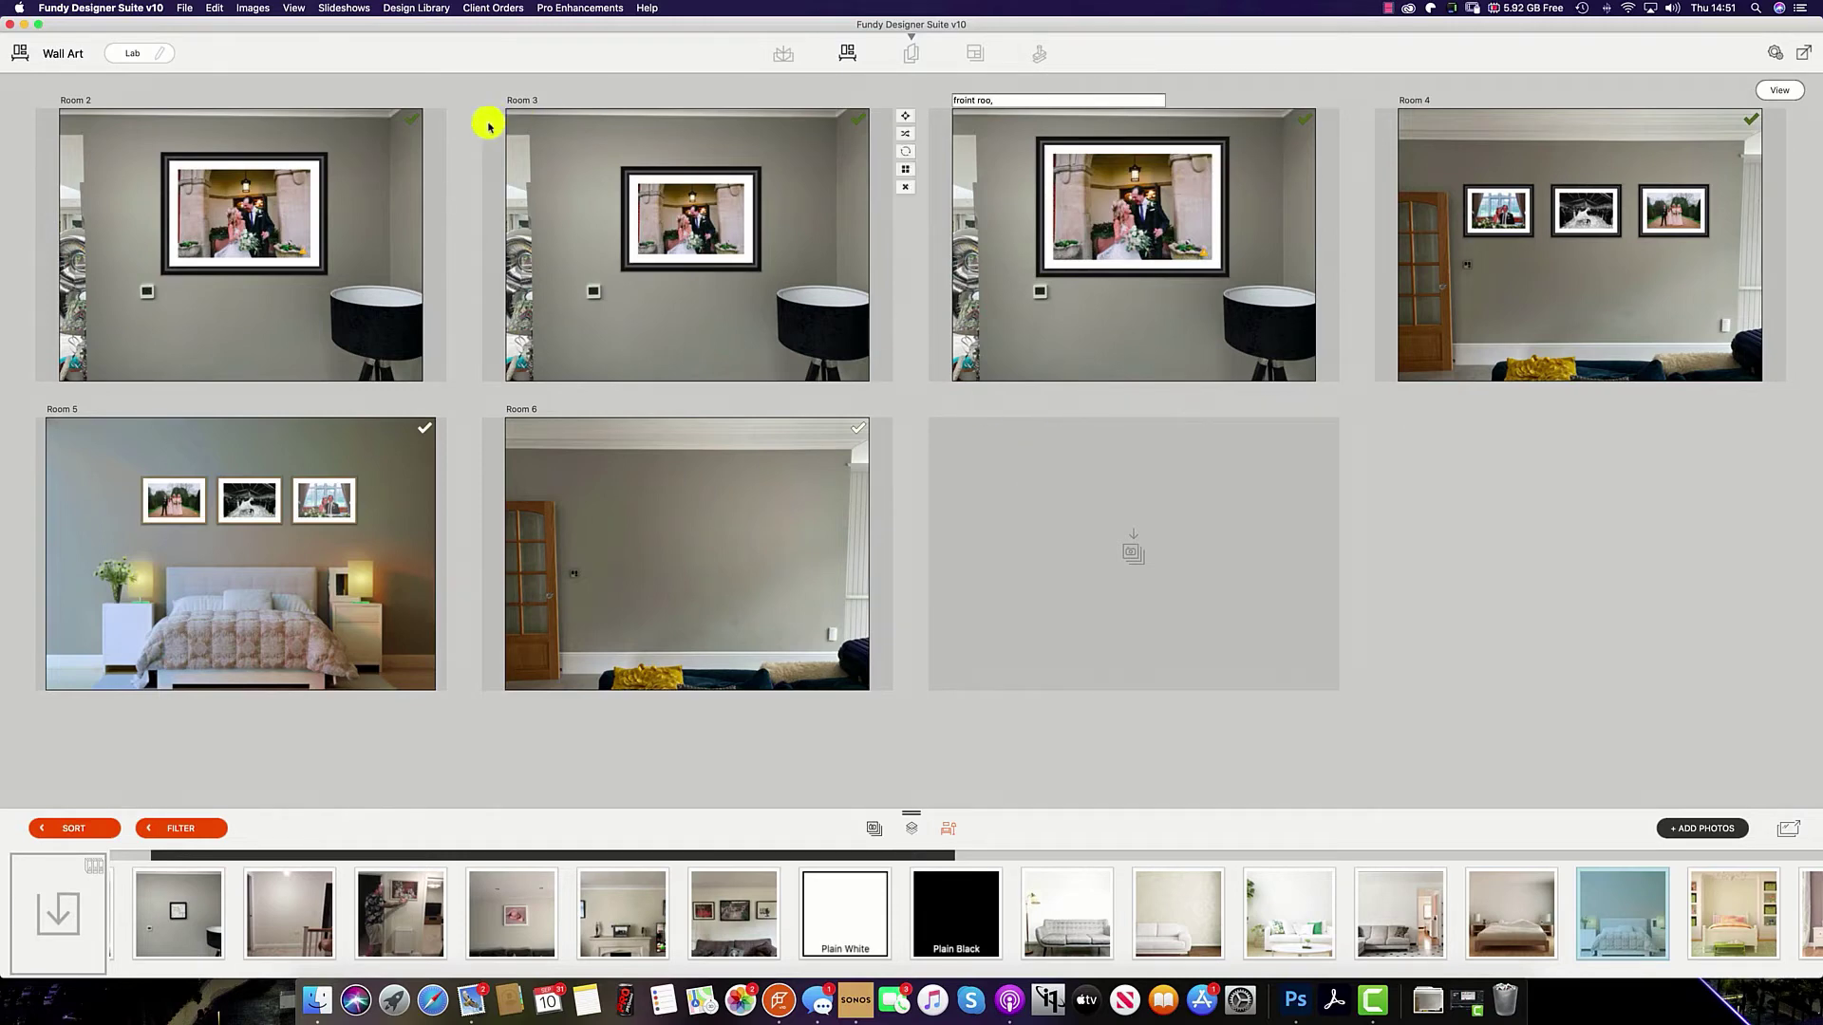
Move Room 2 to a later slot and rename the misspelt room to 'front room'.
{"action": "left_click", "coordinate": [432, 126]}
{"action": "left_click_drag", "start_coordinate": [458, 116], "coordinate": [1323, 111]}
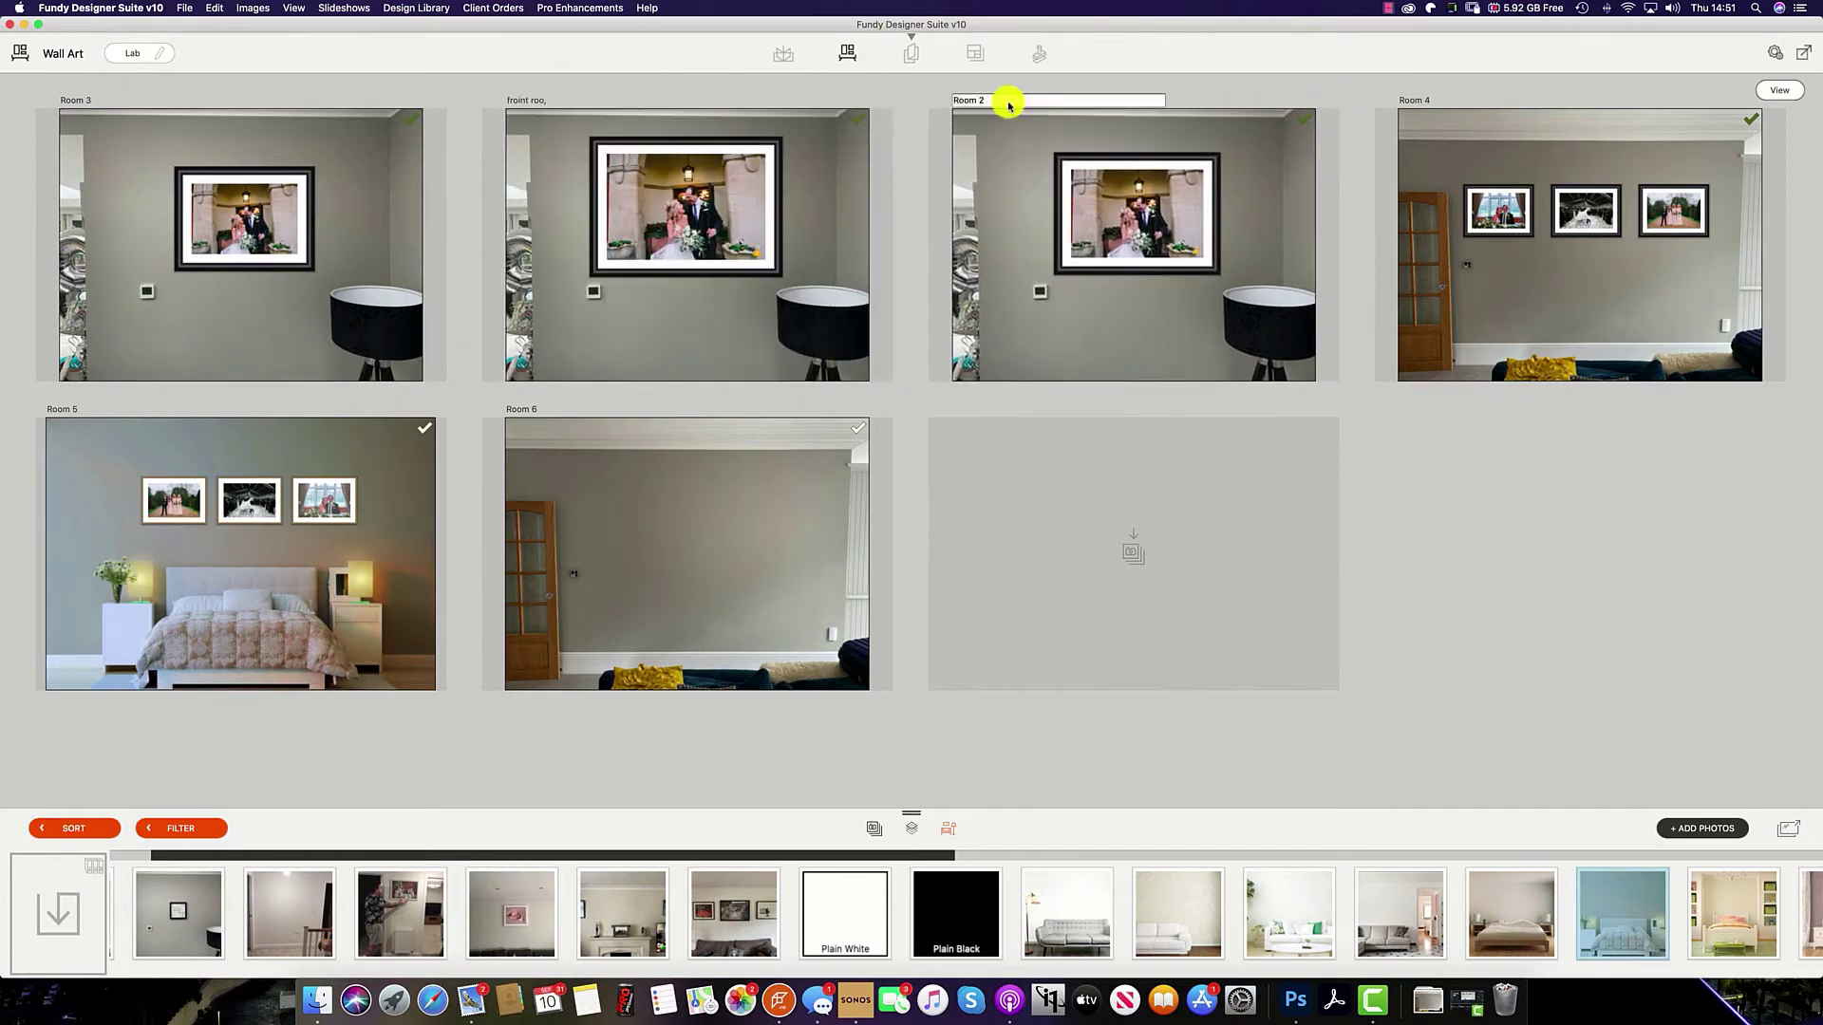
{"action": "double_click", "coordinate": [541, 98]}
{"action": "left_click_drag", "start_coordinate": [558, 98], "coordinate": [463, 100]}
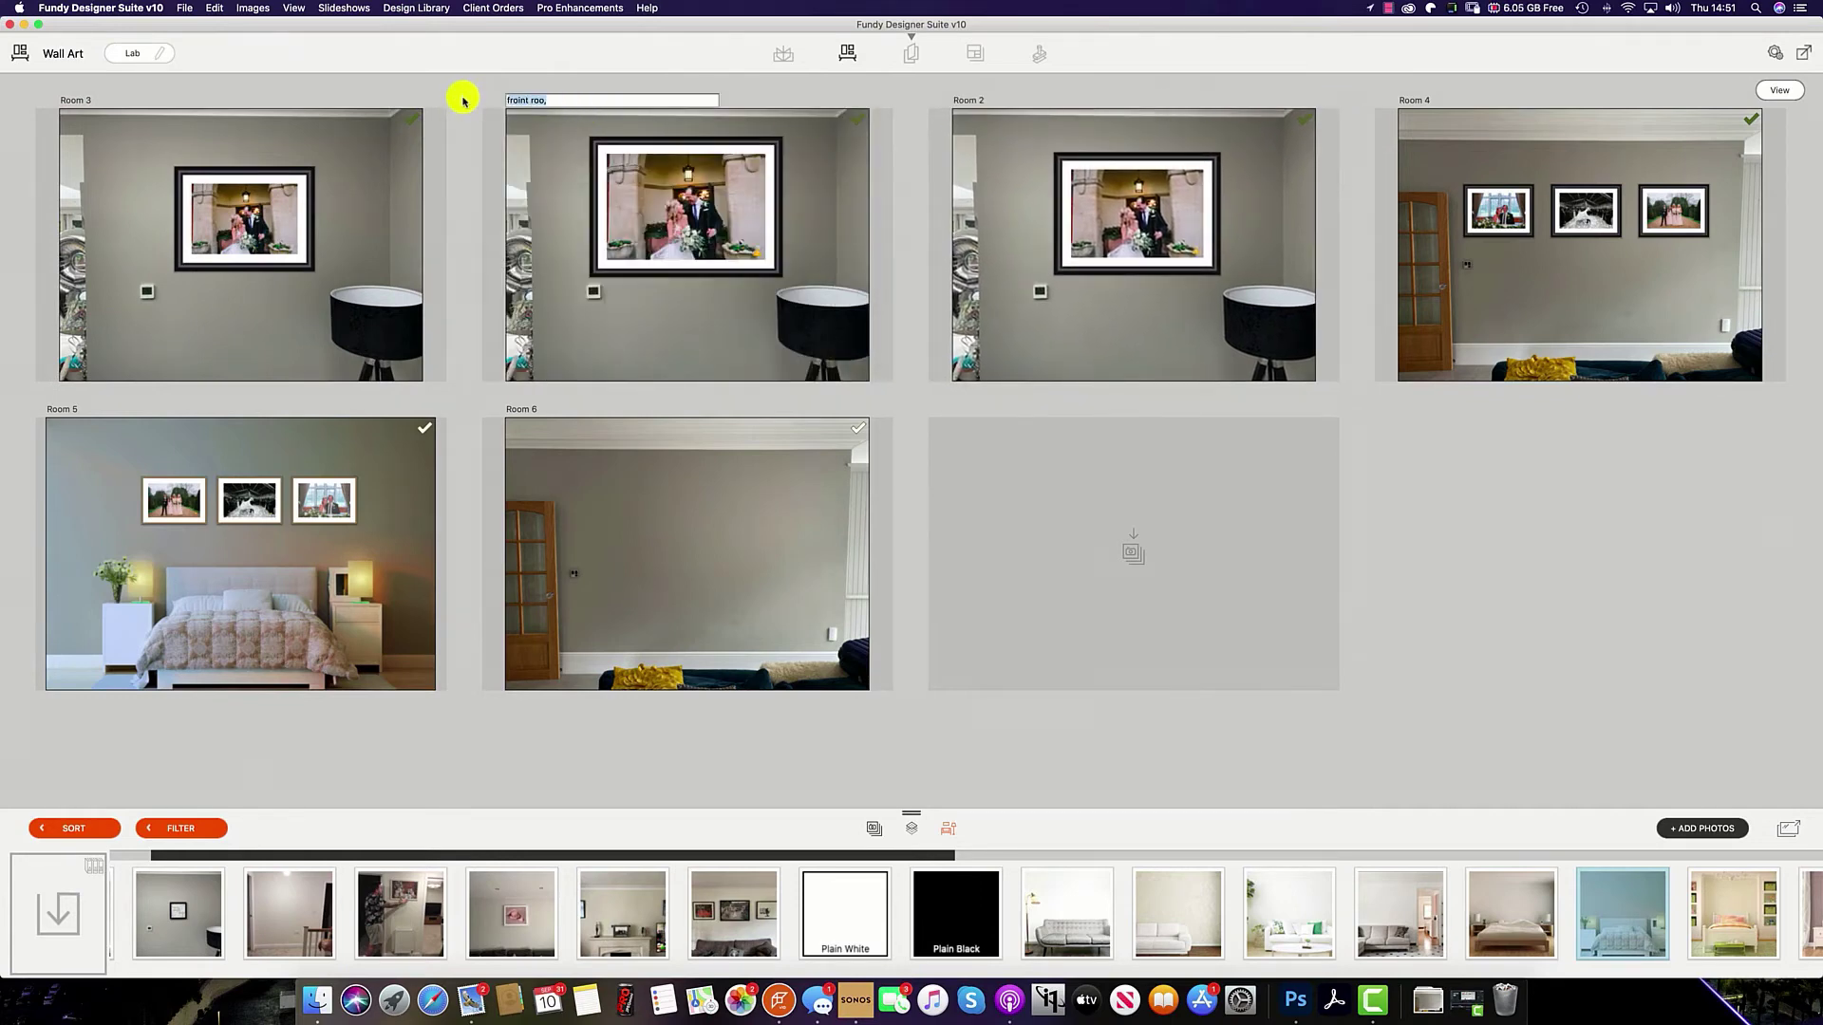
{"action": "type", "text": "front roo"}
{"action": "key", "text": "Return"}
{"action": "left_click", "coordinate": [792, 163]}
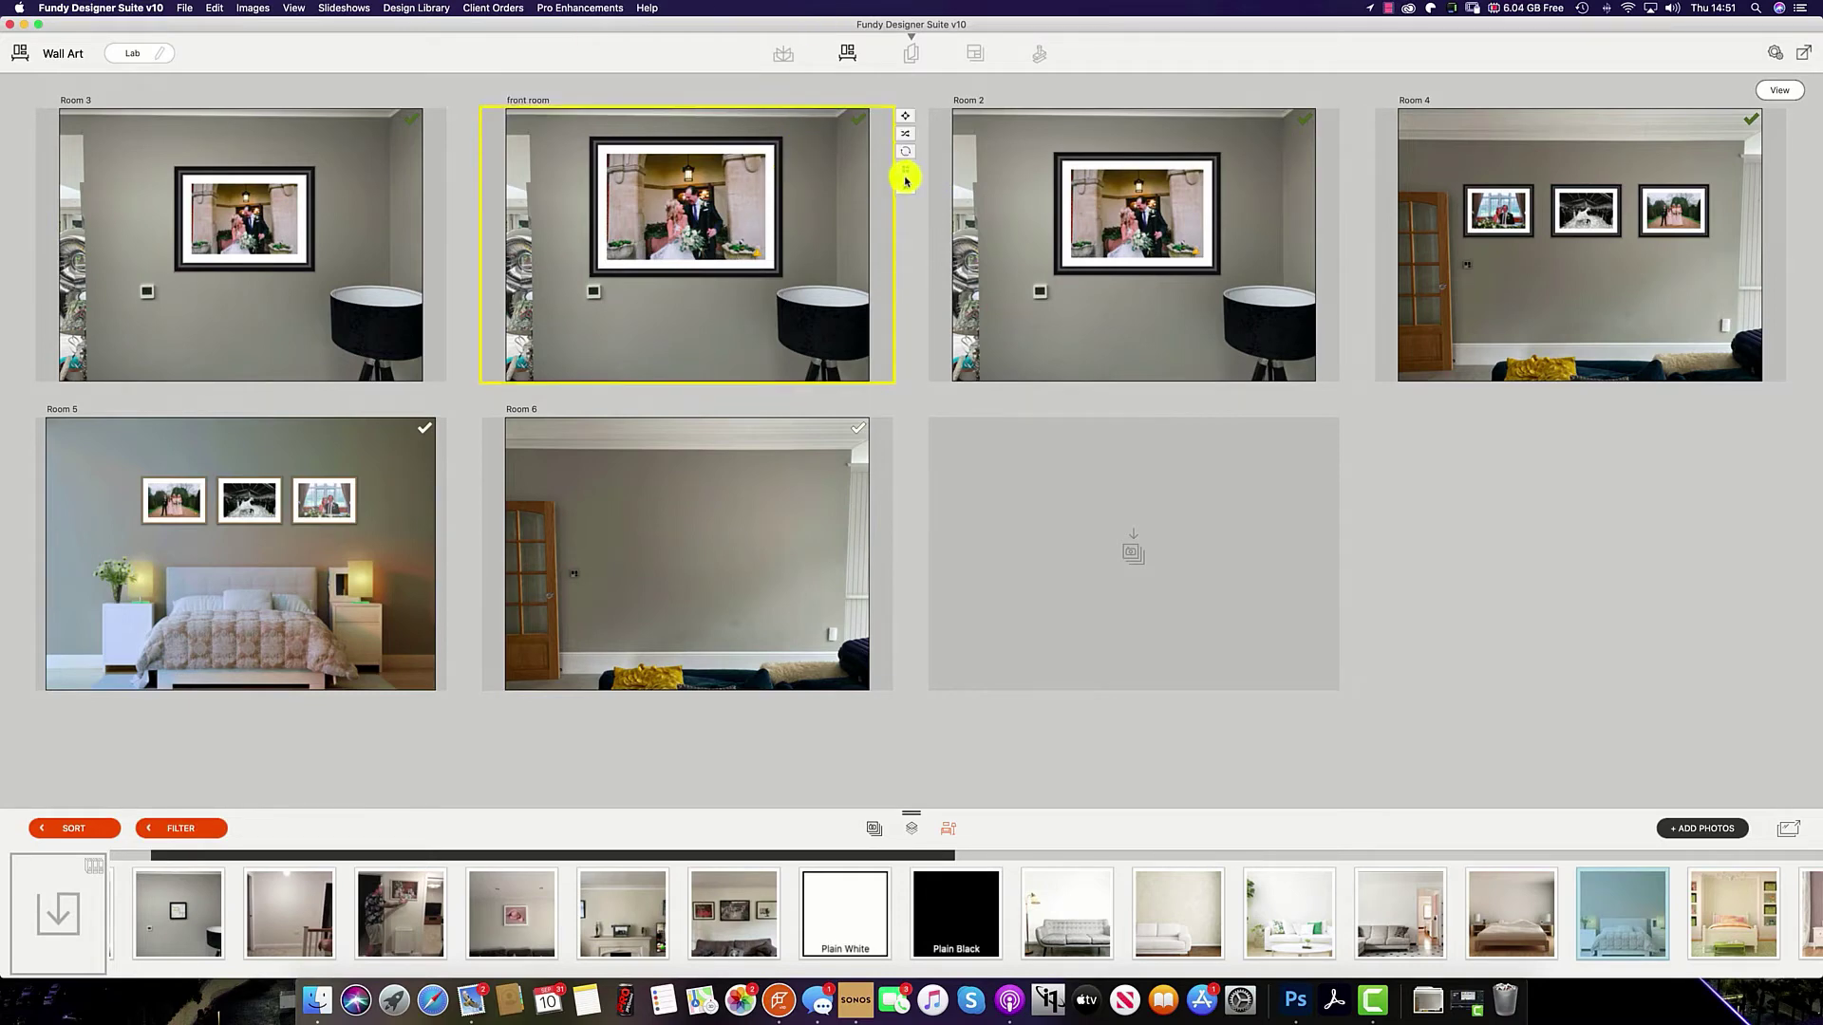
Browse the standard layout library, then swap two photos in Room 5.
{"action": "left_click", "coordinate": [906, 177]}
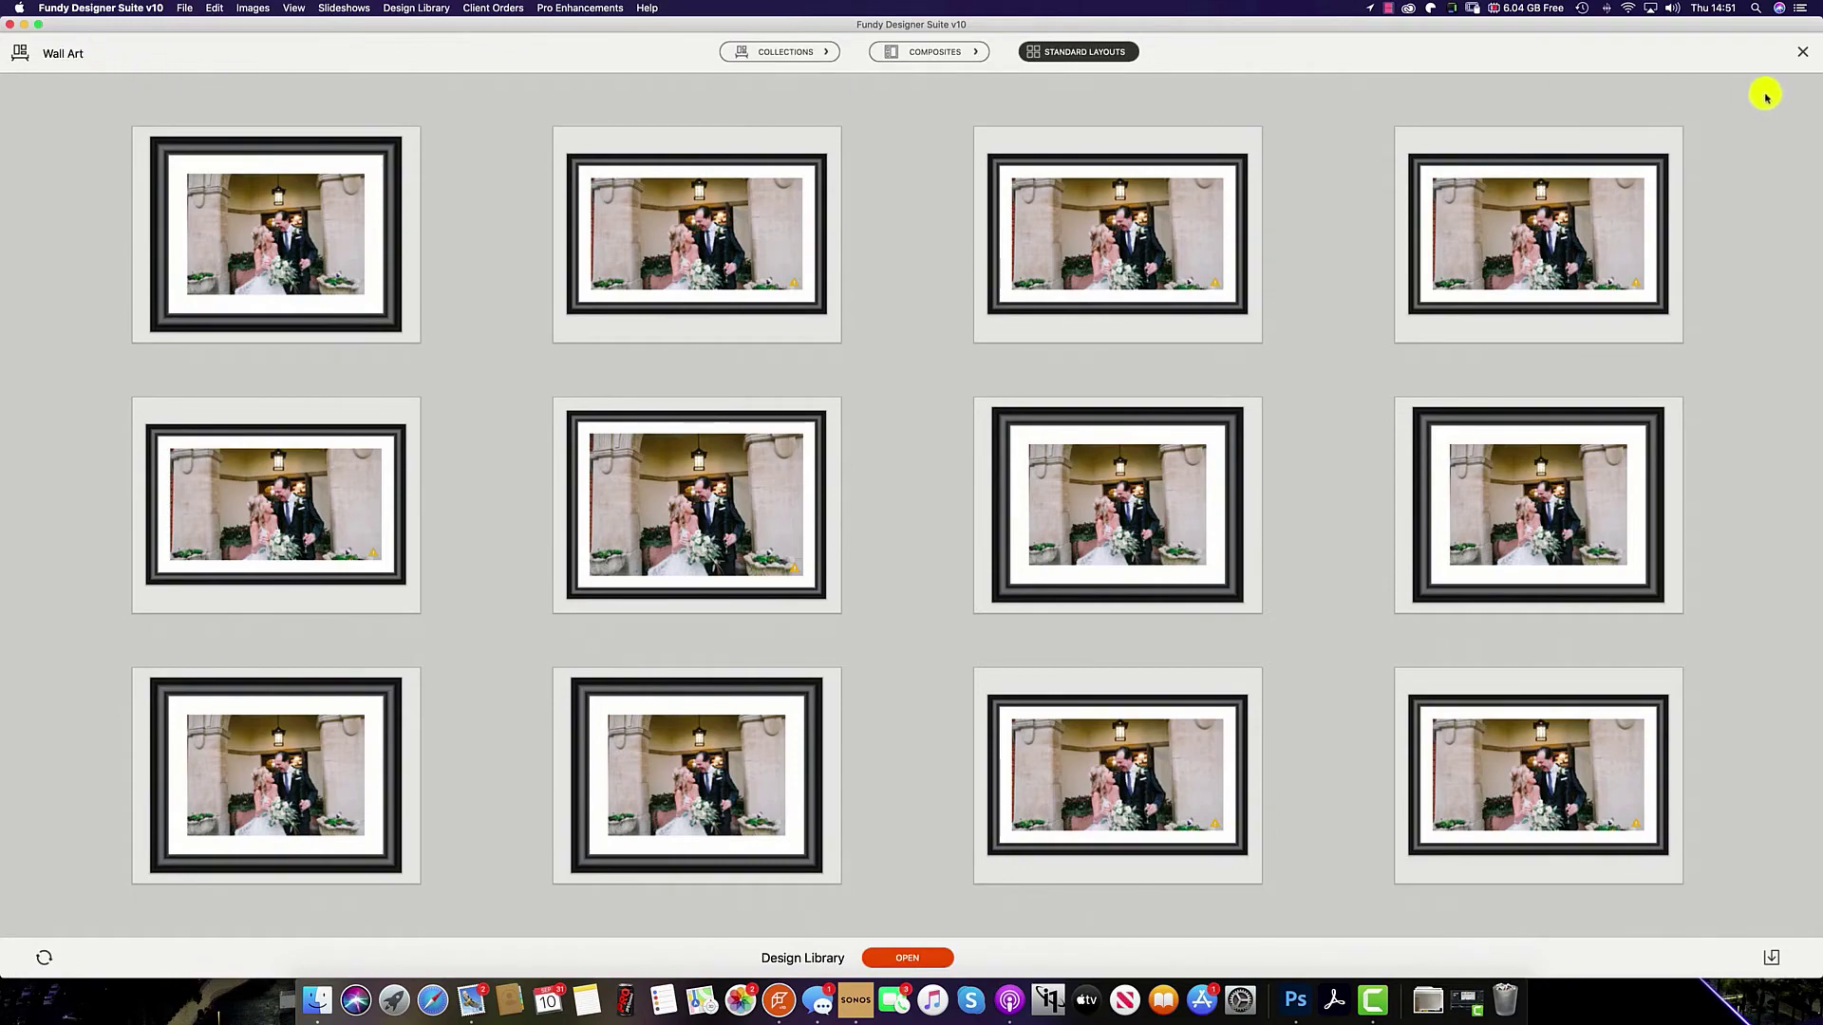
{"action": "left_click", "coordinate": [1801, 53]}
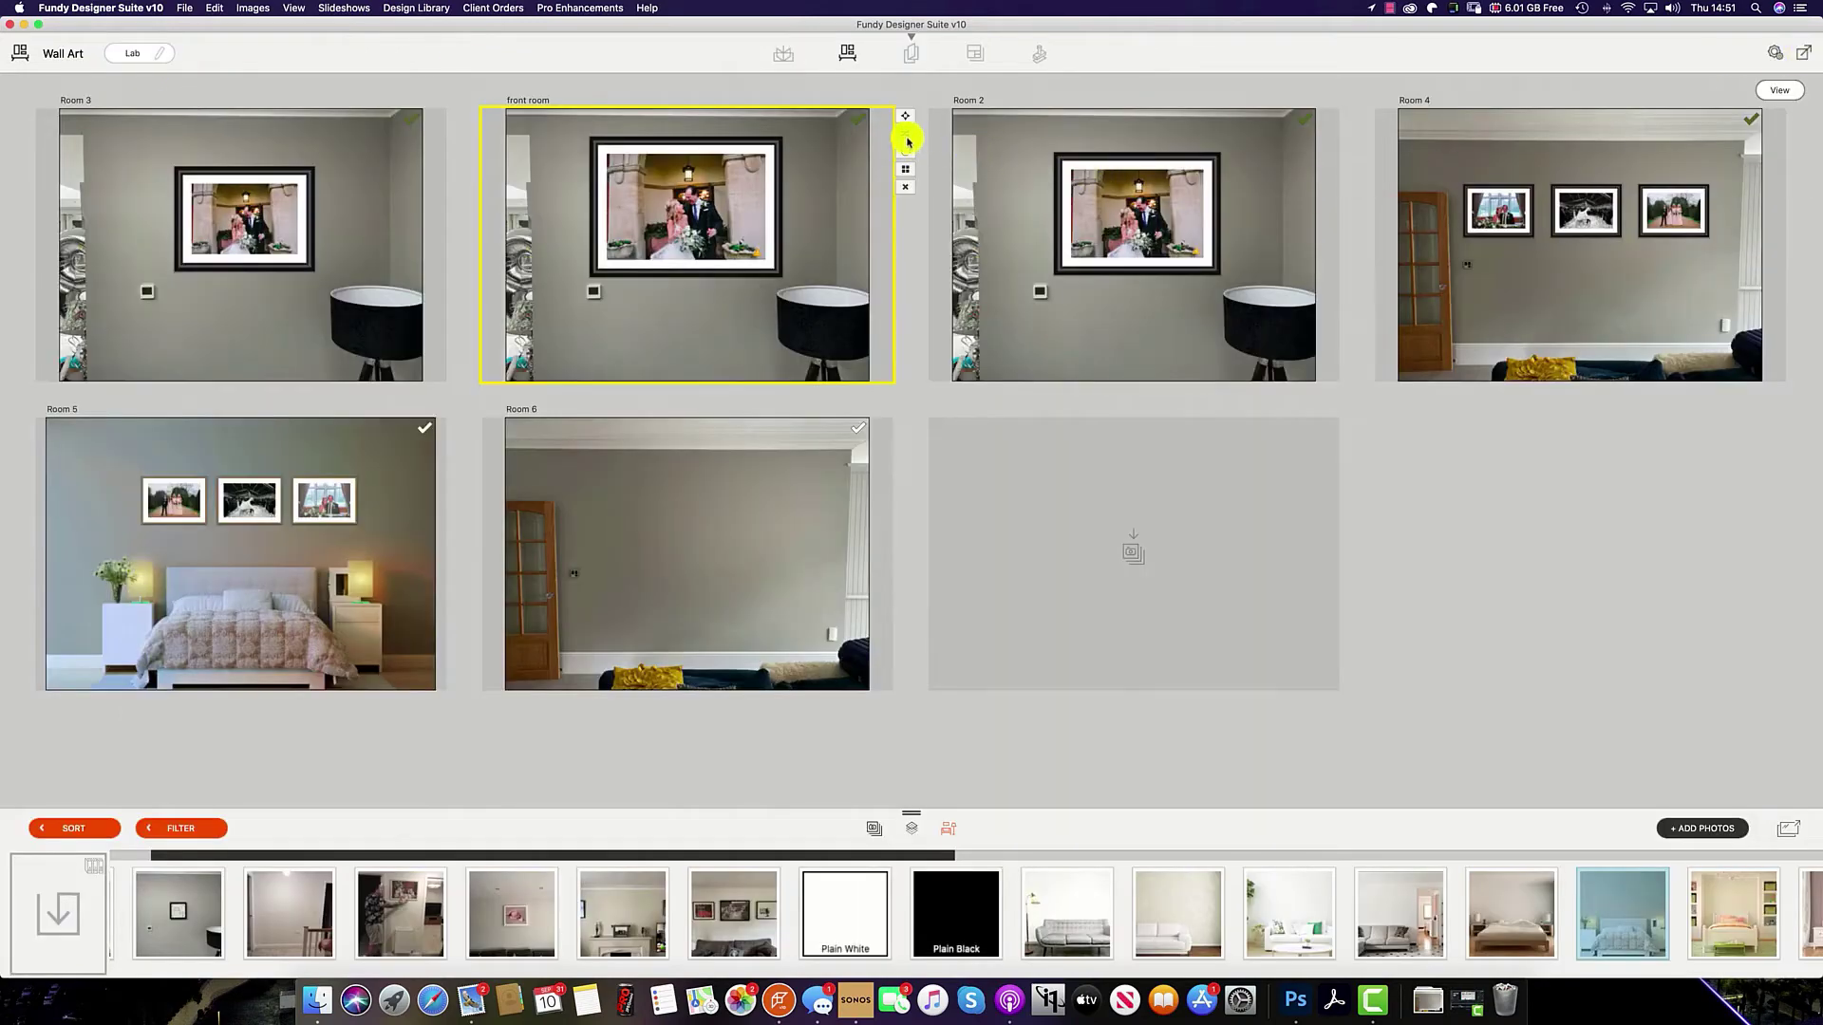
{"action": "left_click", "coordinate": [458, 463]}
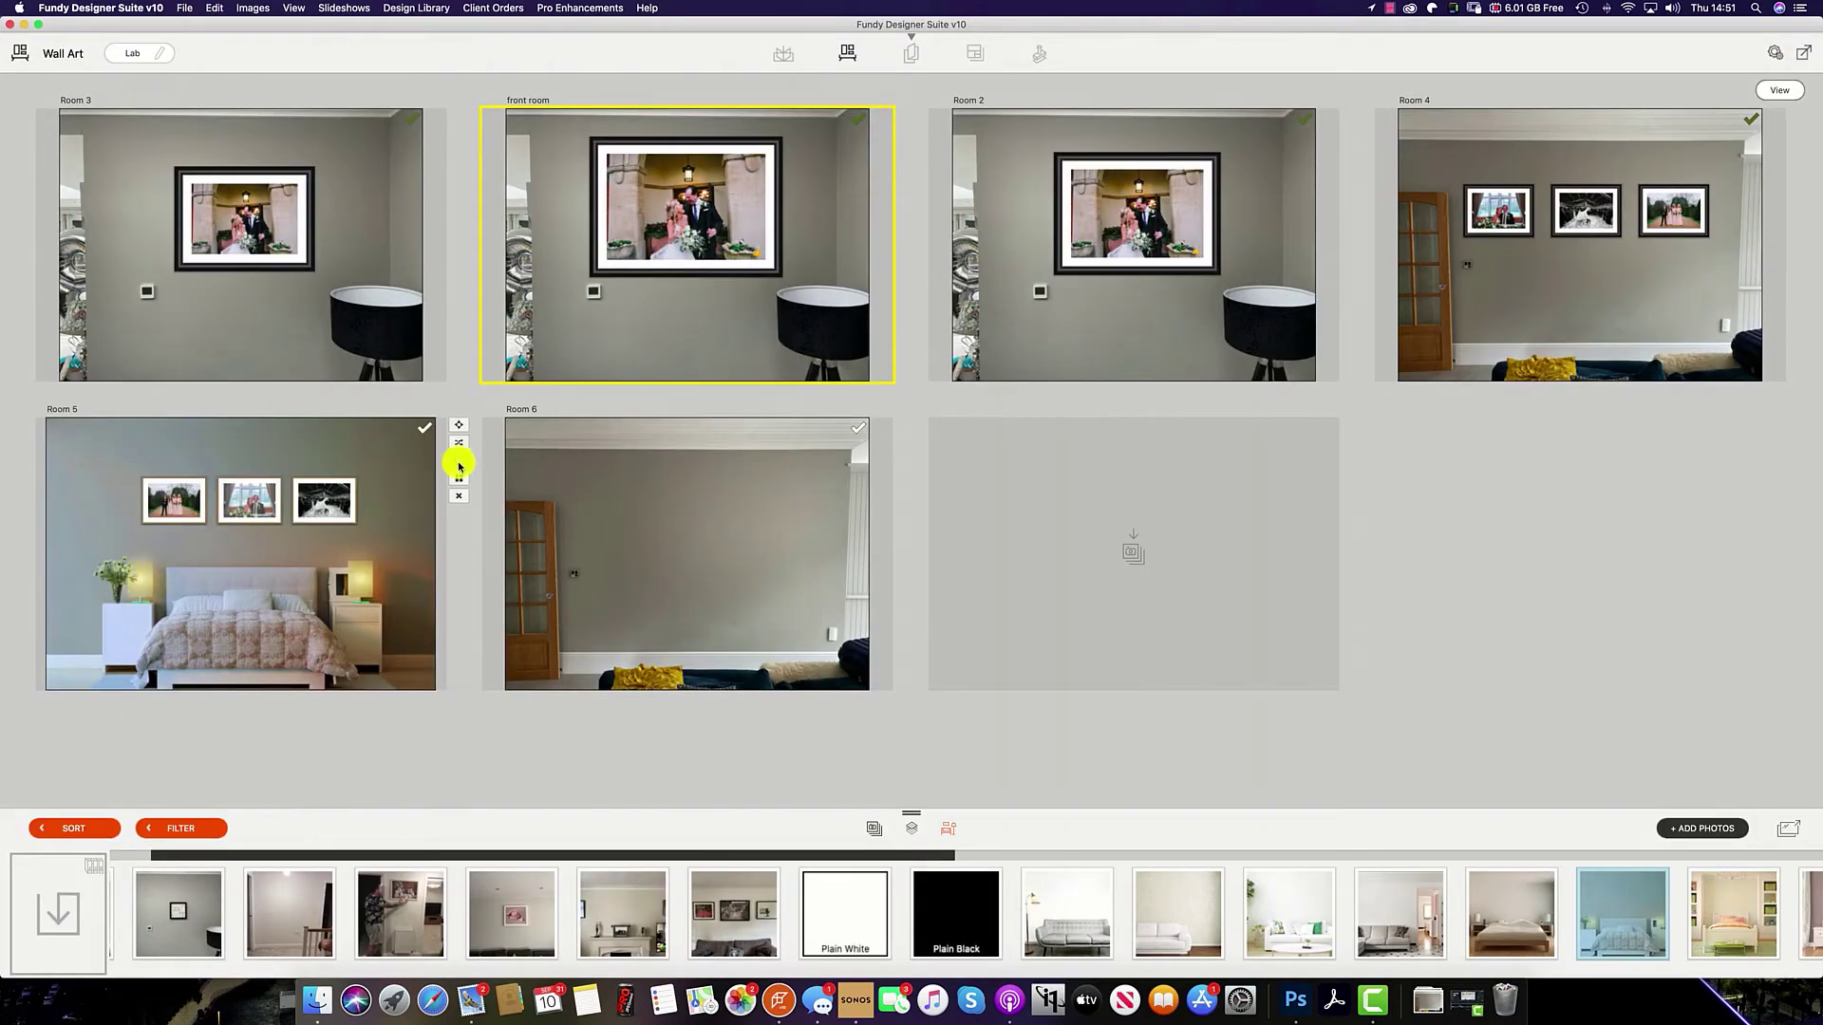
Cycle Room 5's frame arrangements back to three in a row, then delete Room 5.
{"action": "left_click", "coordinate": [459, 465]}
{"action": "left_click", "coordinate": [459, 465]}
{"action": "left_click", "coordinate": [459, 444]}
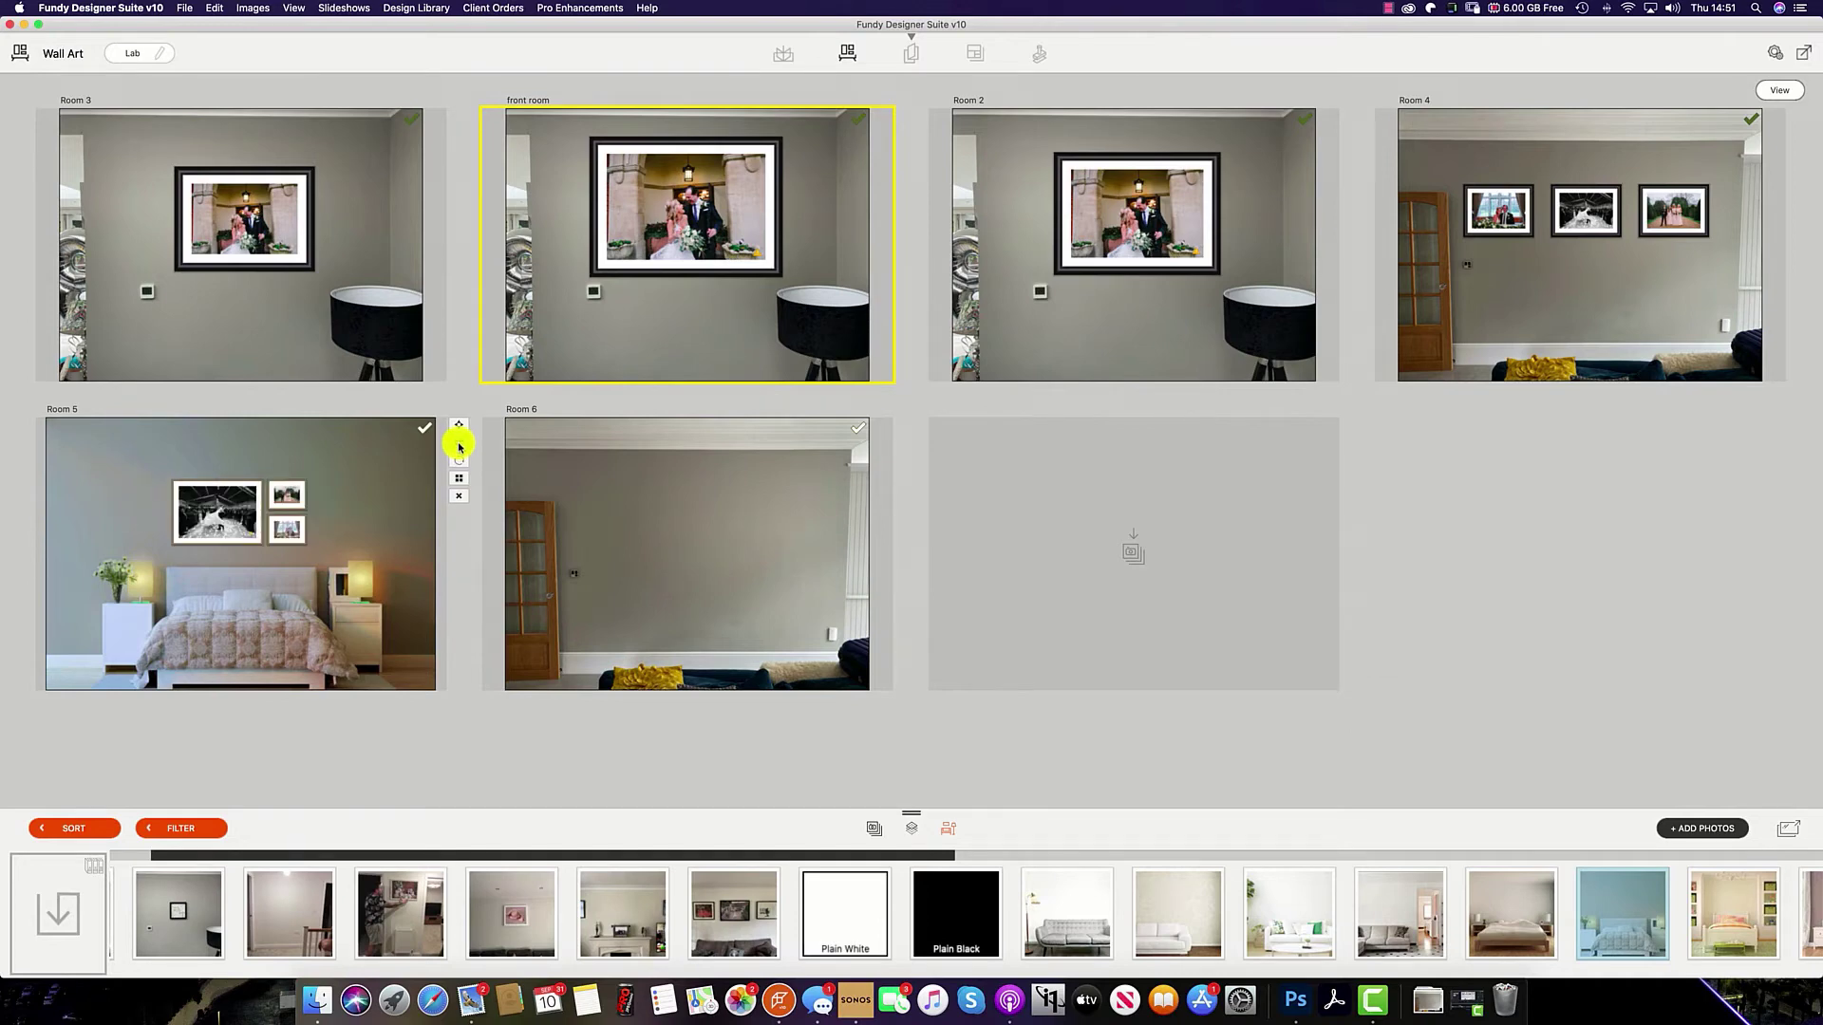
{"action": "left_click", "coordinate": [459, 444]}
{"action": "left_click", "coordinate": [459, 445]}
{"action": "left_click", "coordinate": [460, 444]}
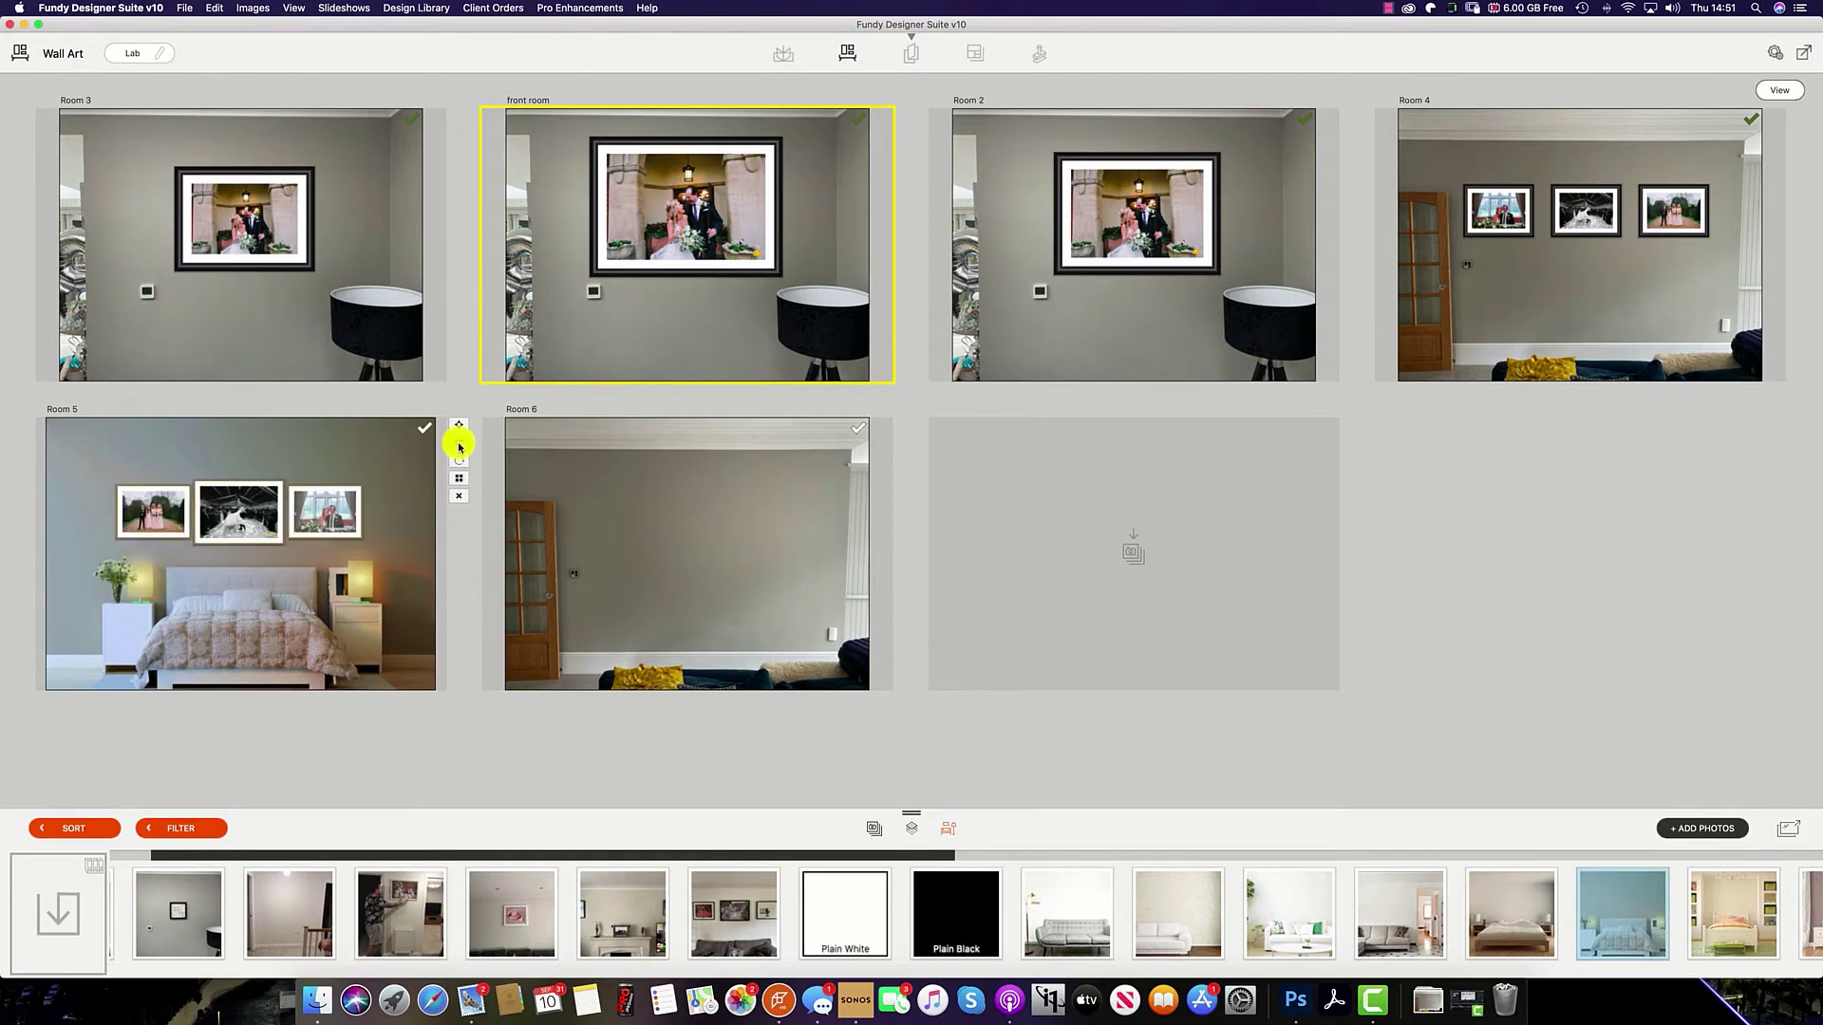
{"action": "left_click", "coordinate": [460, 495]}
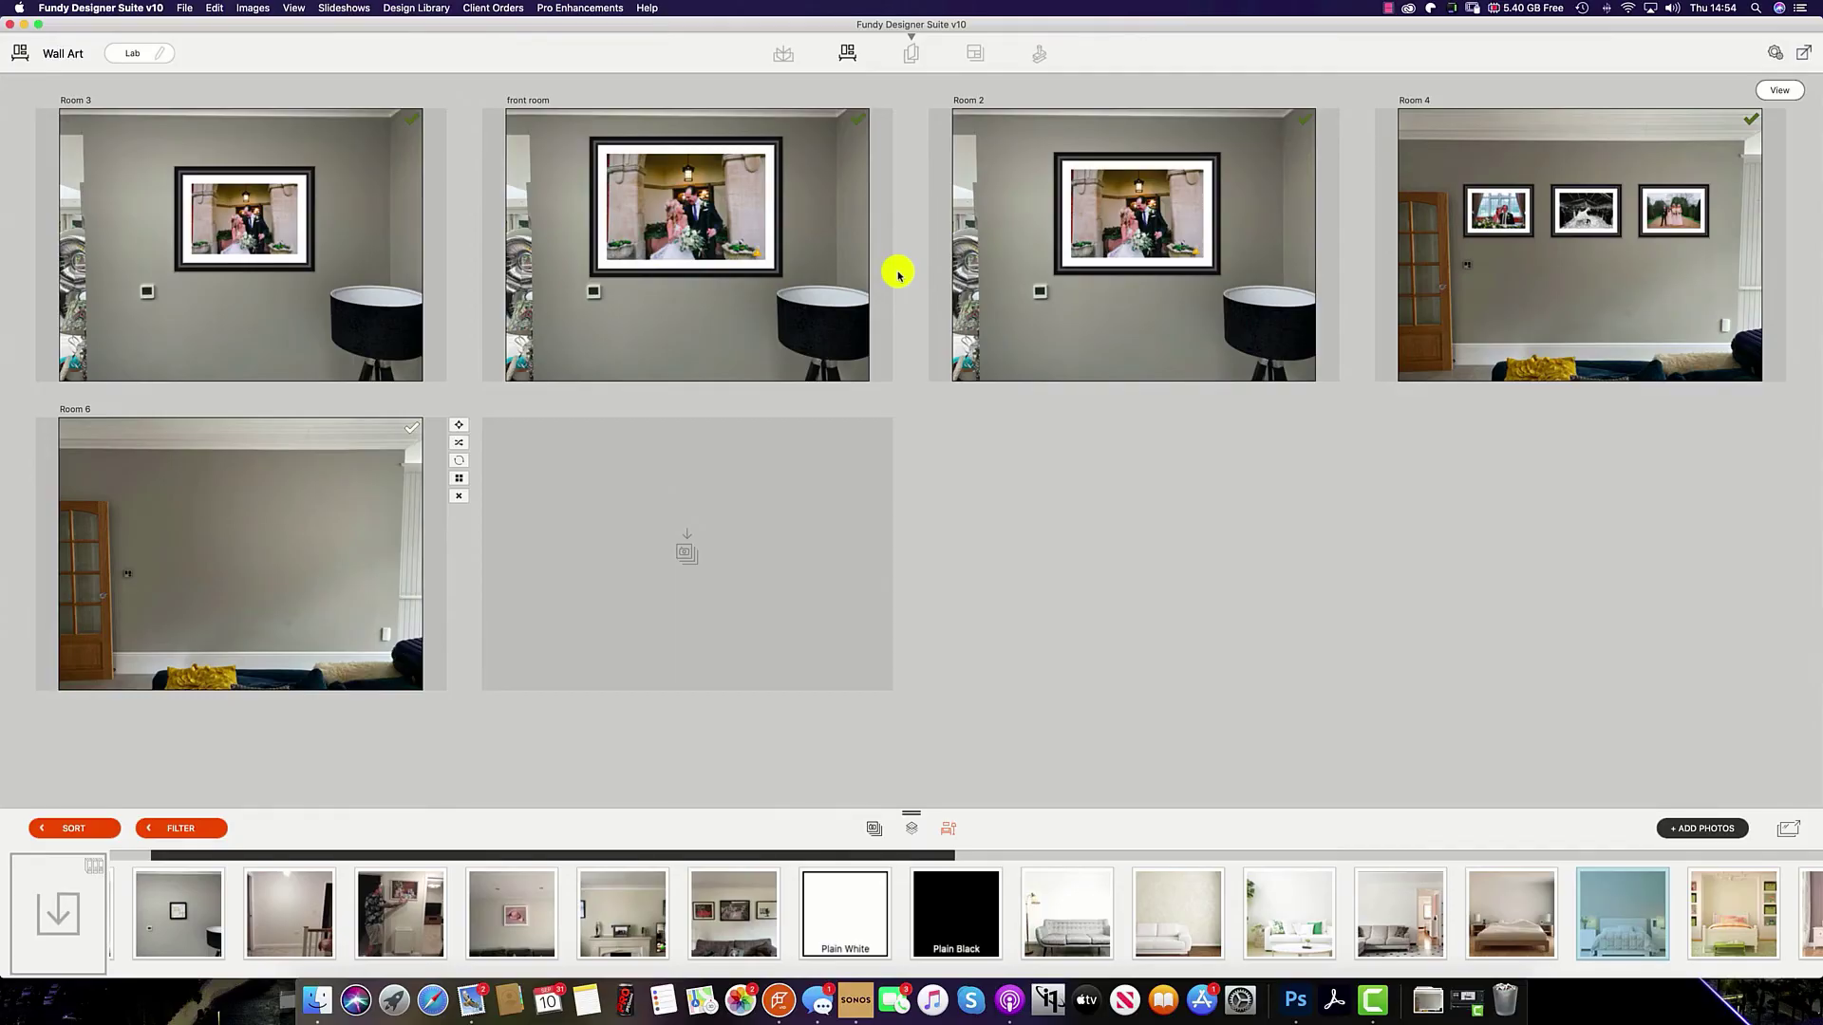
Open the front room alone and apply a three-frame Family Wall Art design with a larger centre print.
{"action": "mouse_move", "coordinate": [900, 275]}
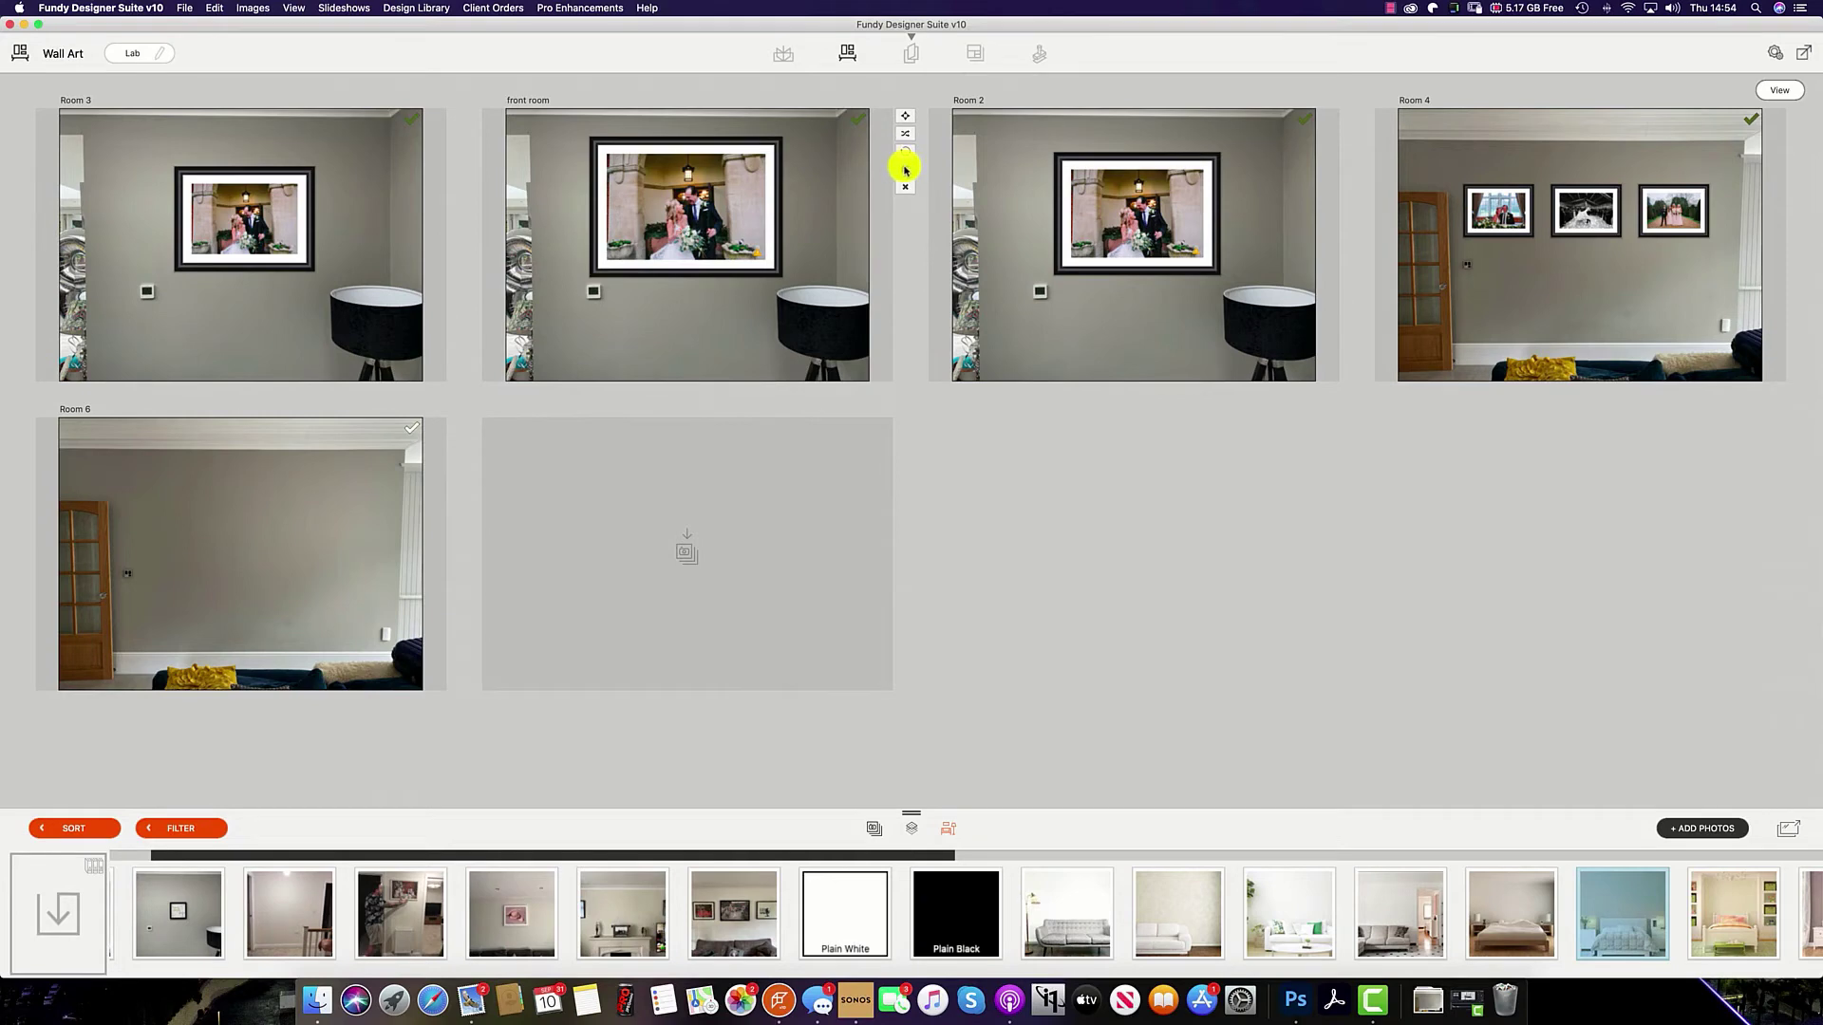
{"action": "double_click", "coordinate": [805, 173]}
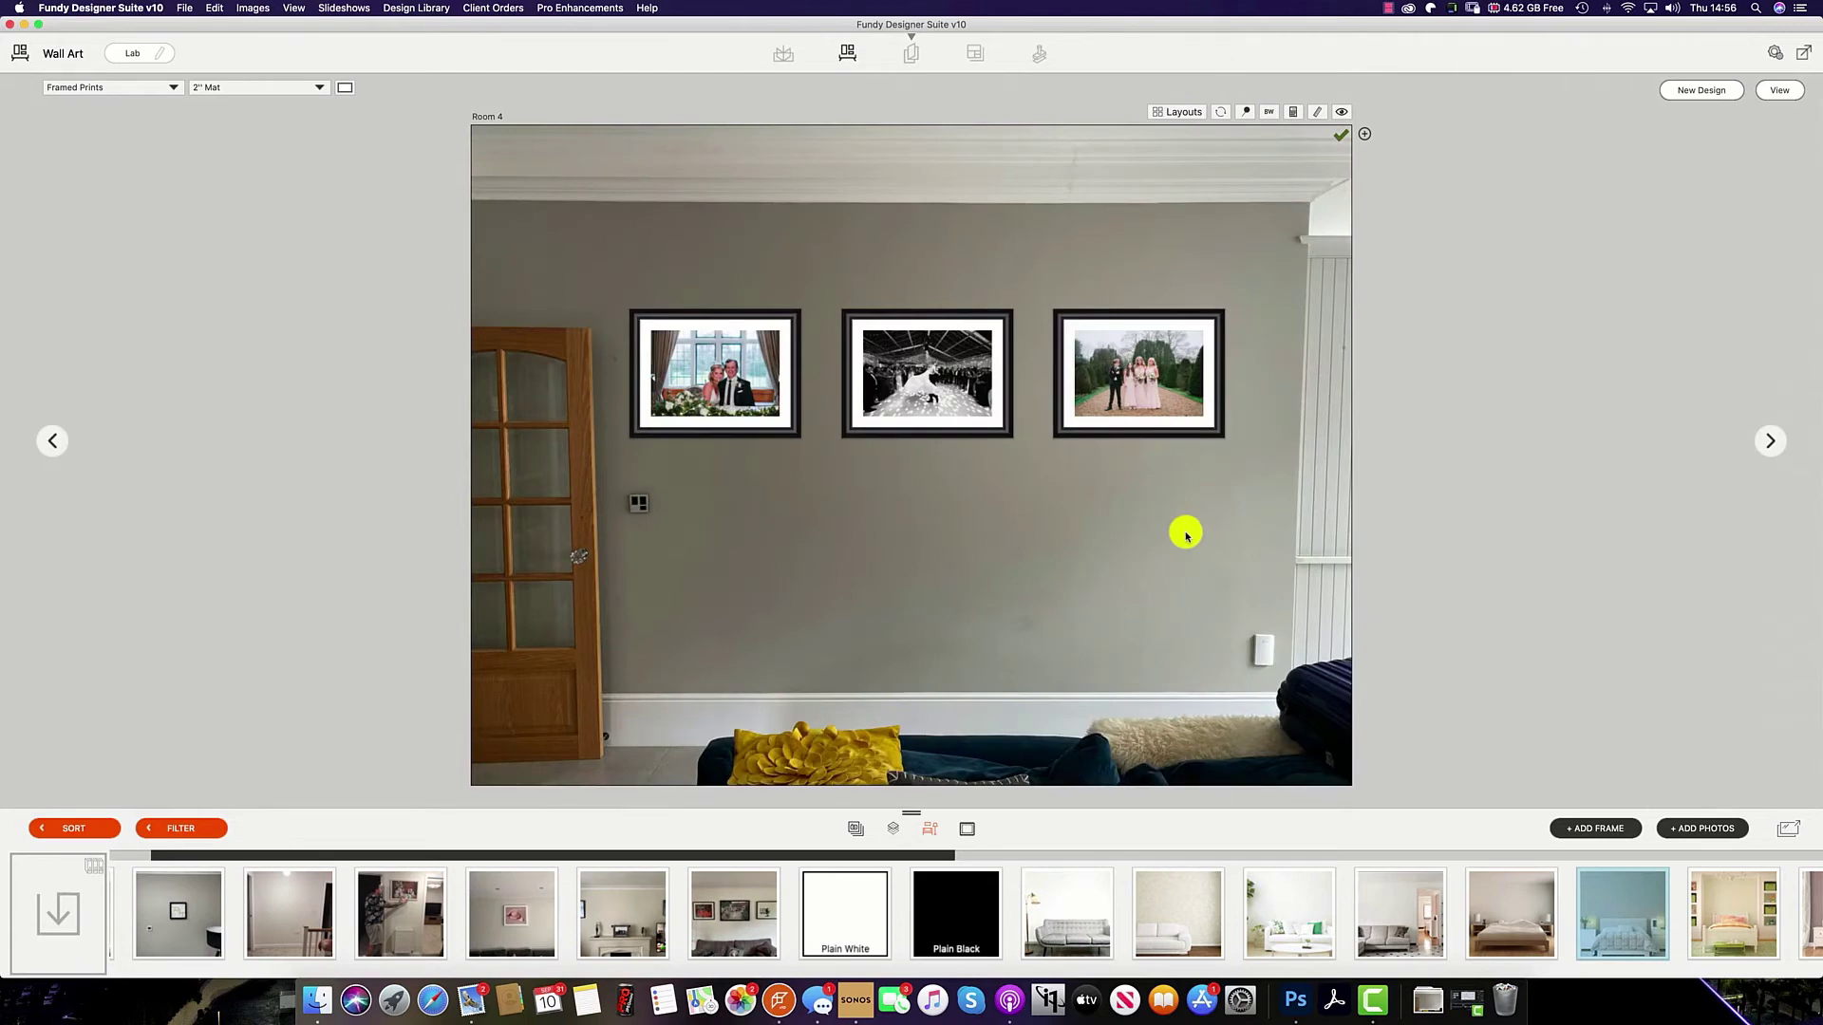
{"action": "left_click", "coordinate": [1173, 112]}
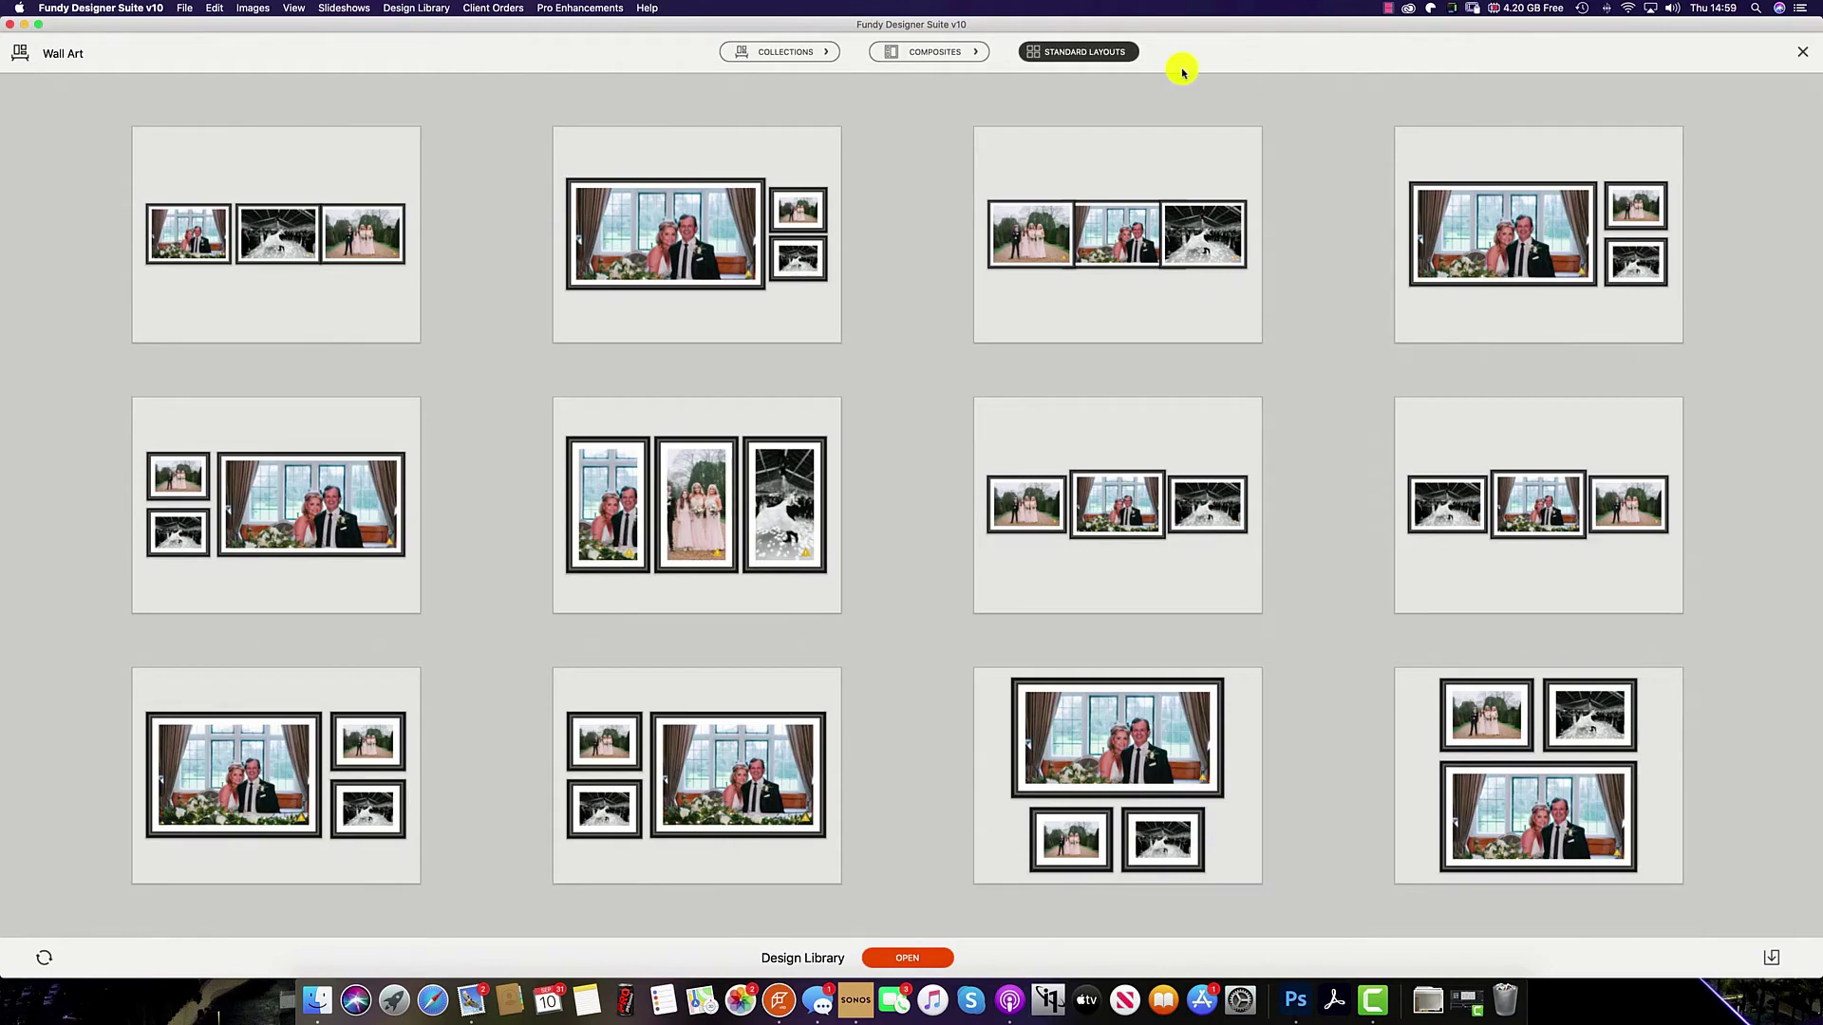
{"action": "left_click", "coordinate": [961, 51]}
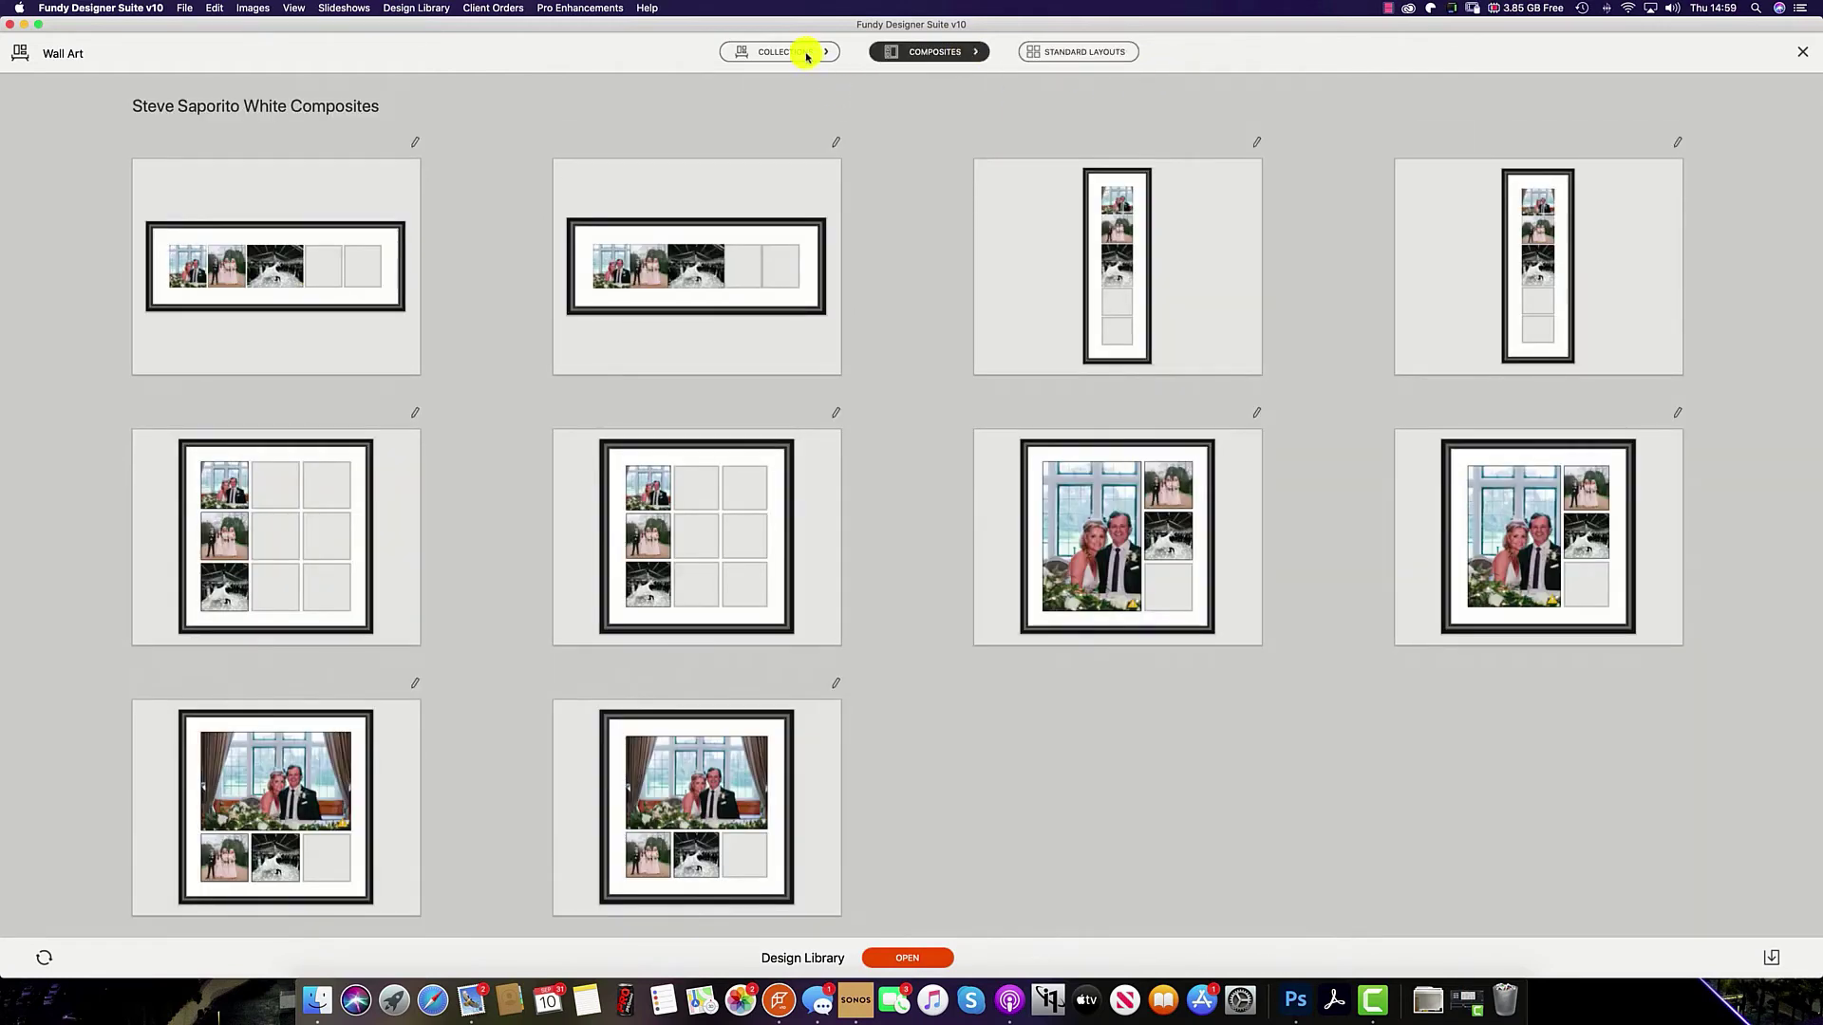
{"action": "left_click", "coordinate": [815, 55]}
{"action": "left_click", "coordinate": [765, 149]}
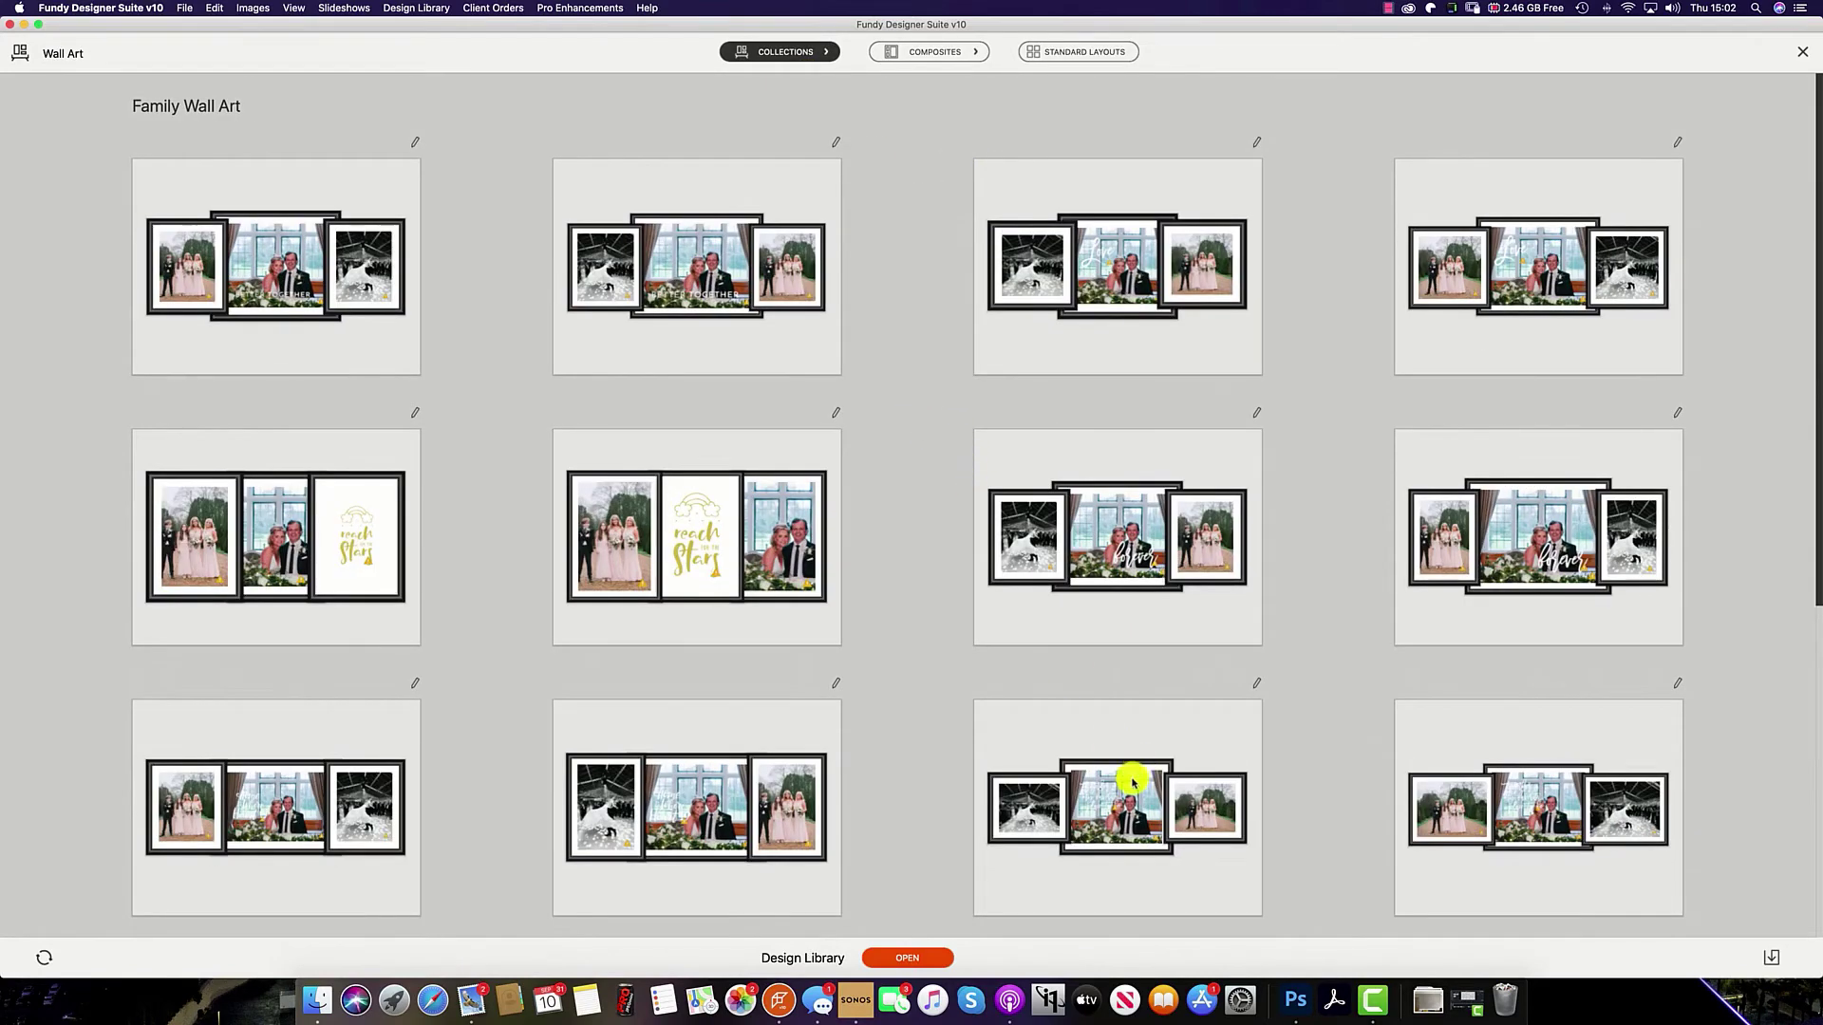
{"action": "left_click", "coordinate": [1133, 781]}
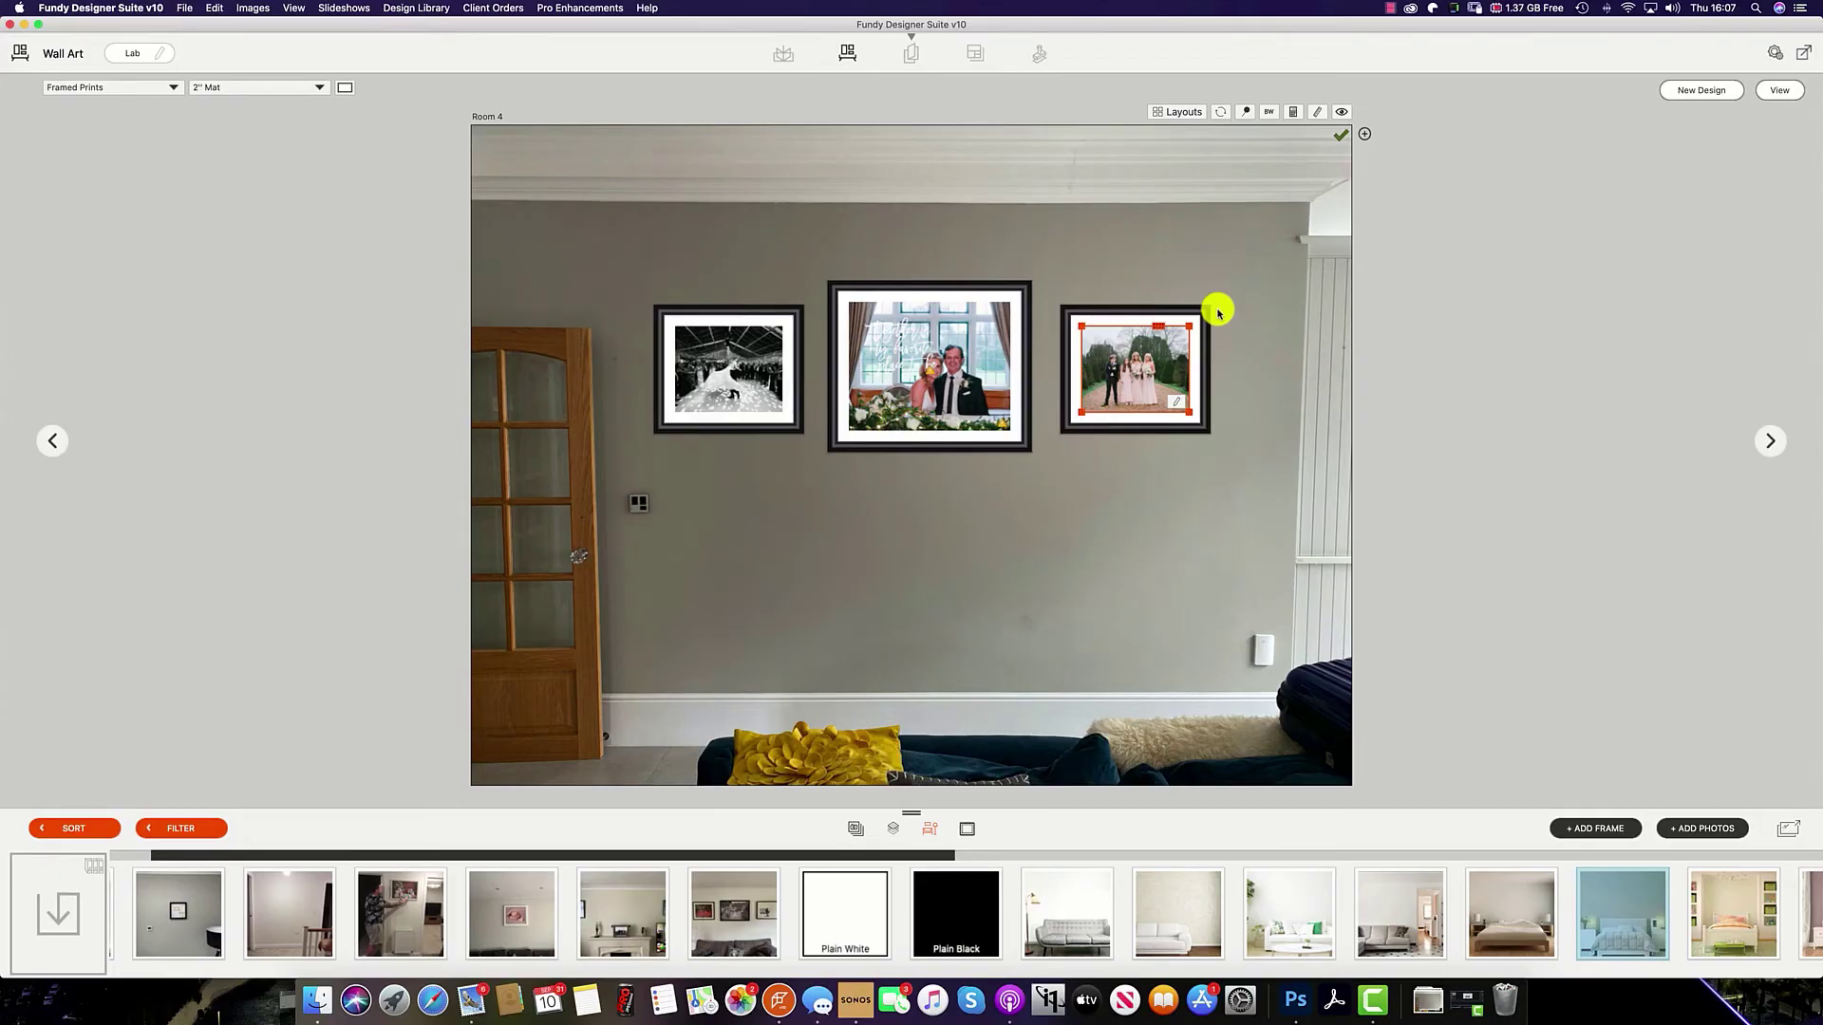
Shuffle the photos among the three frames, swapping the outer prints.
{"action": "left_click", "coordinate": [1221, 113]}
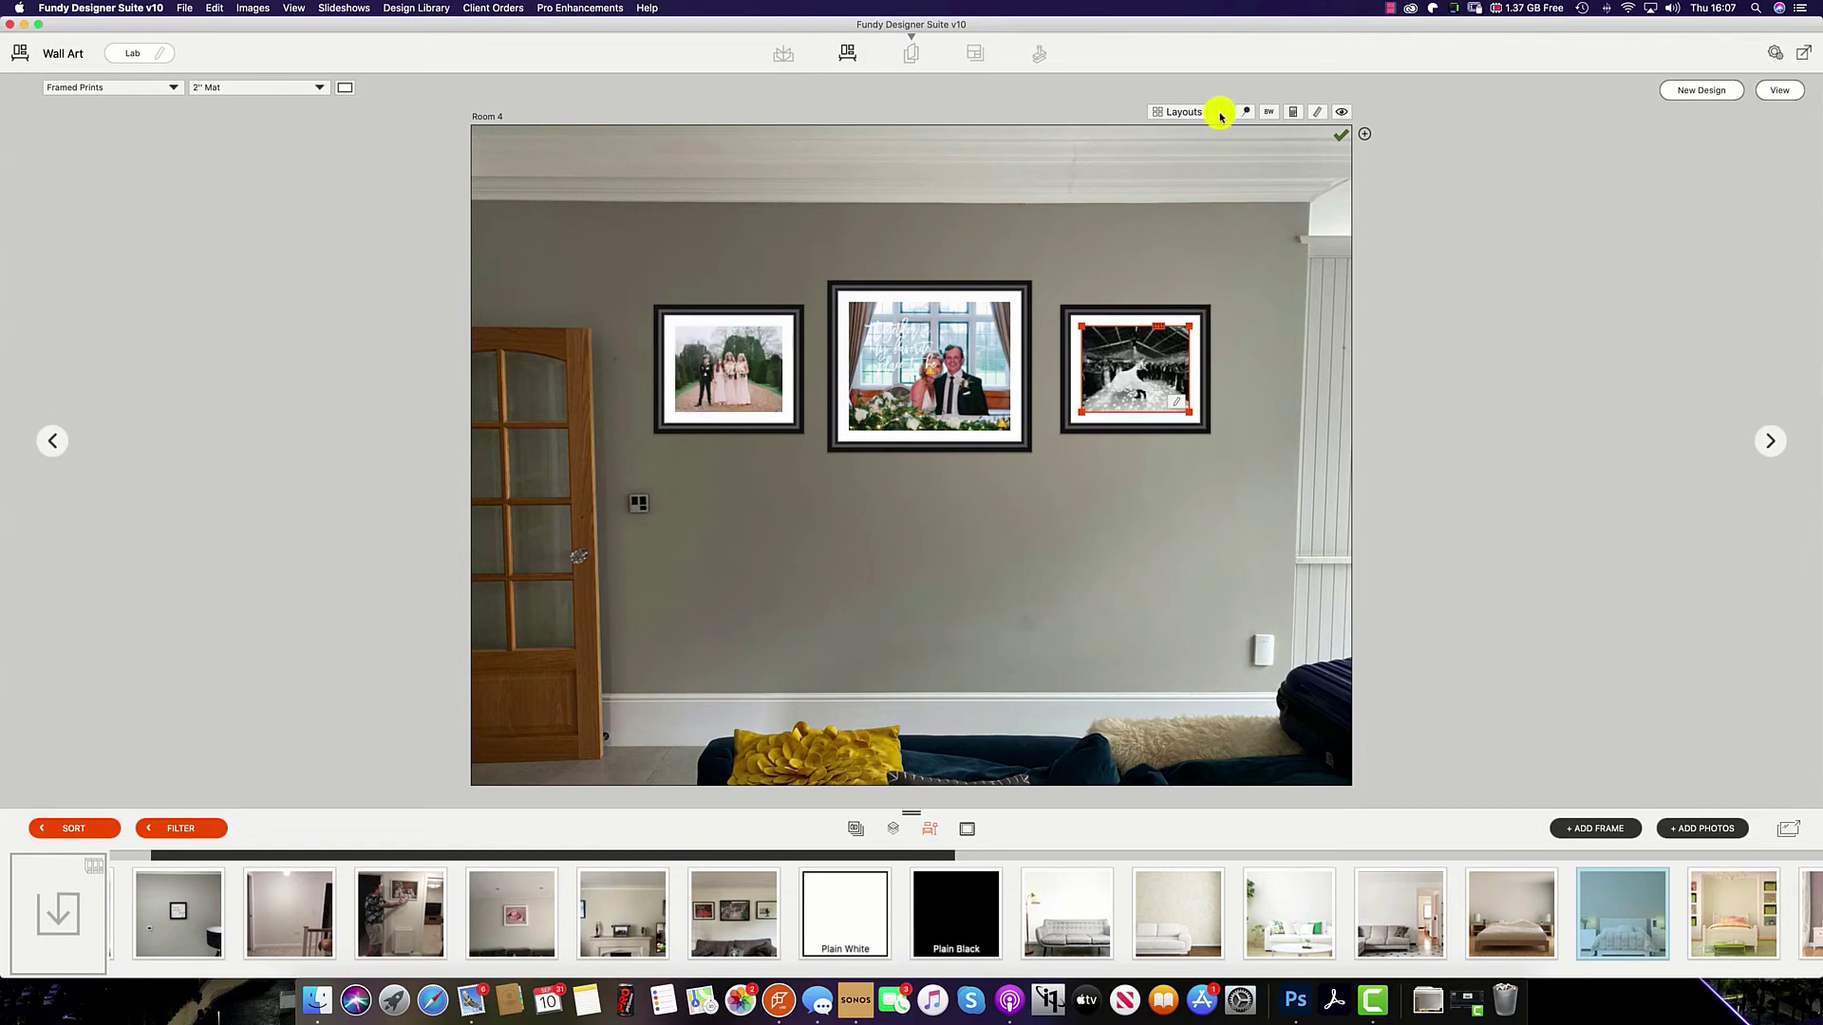
{"action": "left_click", "coordinate": [1221, 113]}
{"action": "left_click", "coordinate": [1221, 113]}
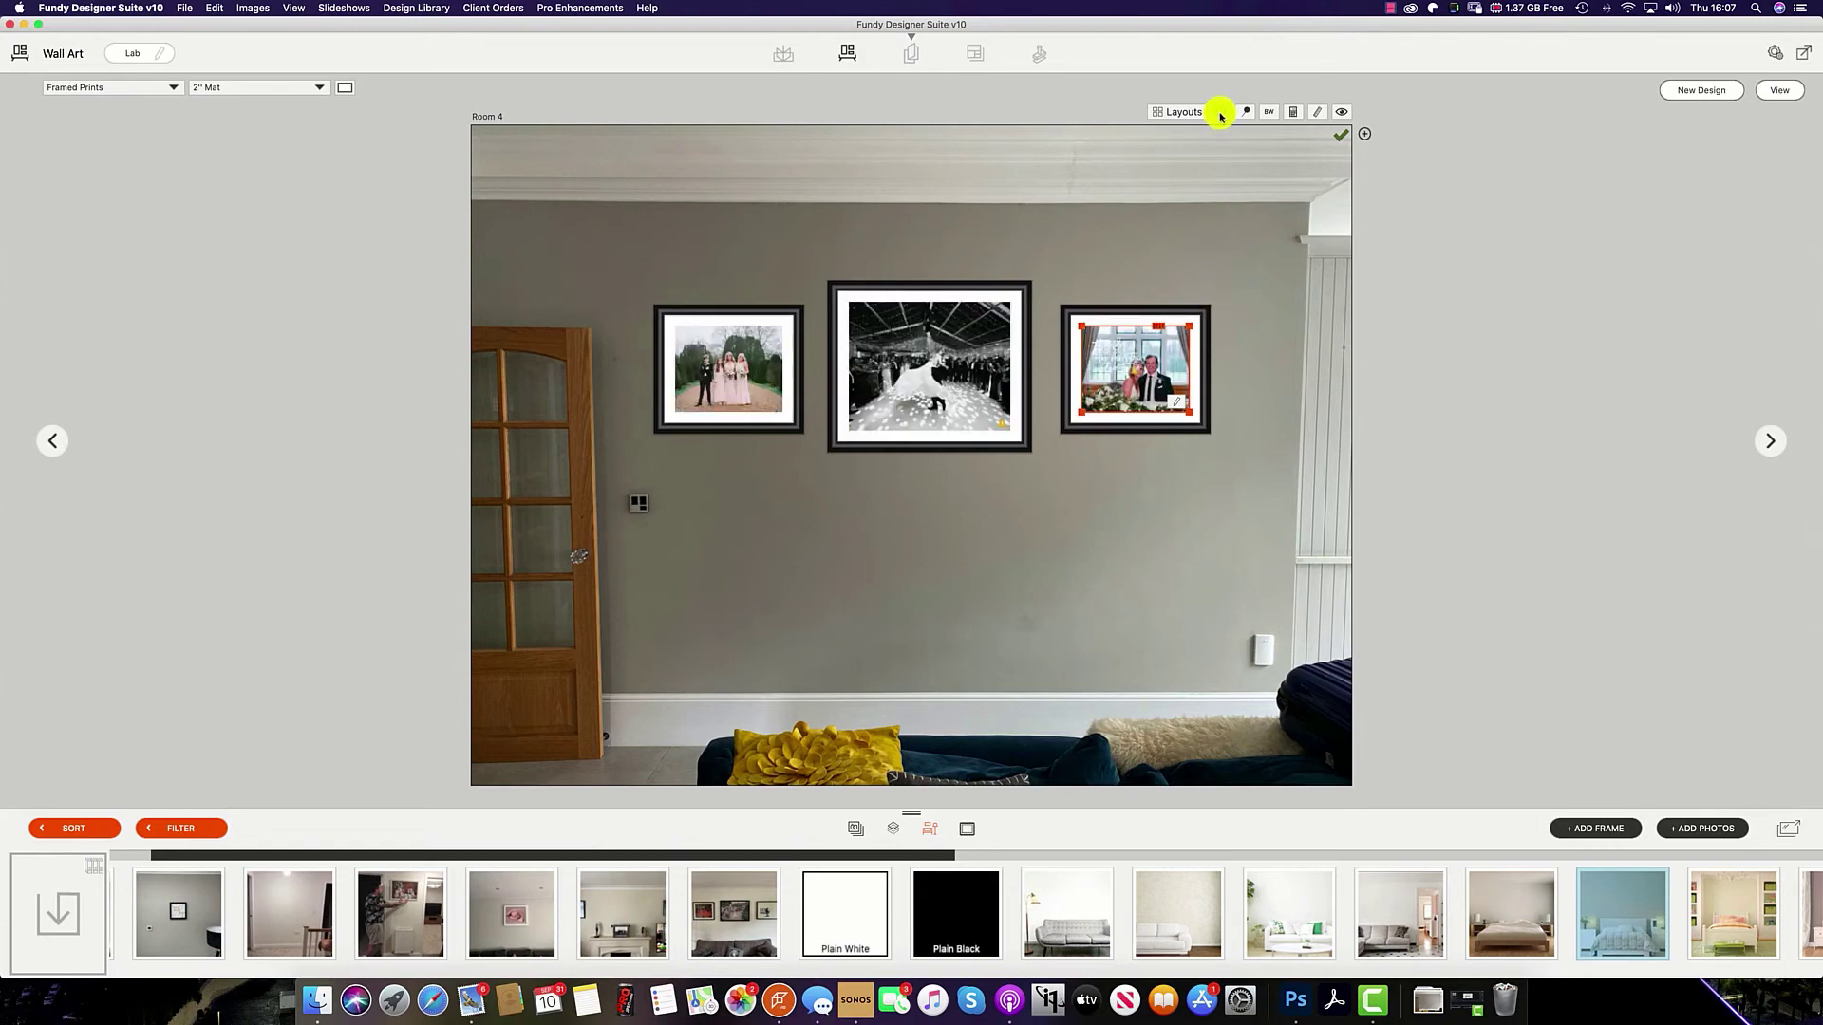
{"action": "left_click", "coordinate": [1221, 113]}
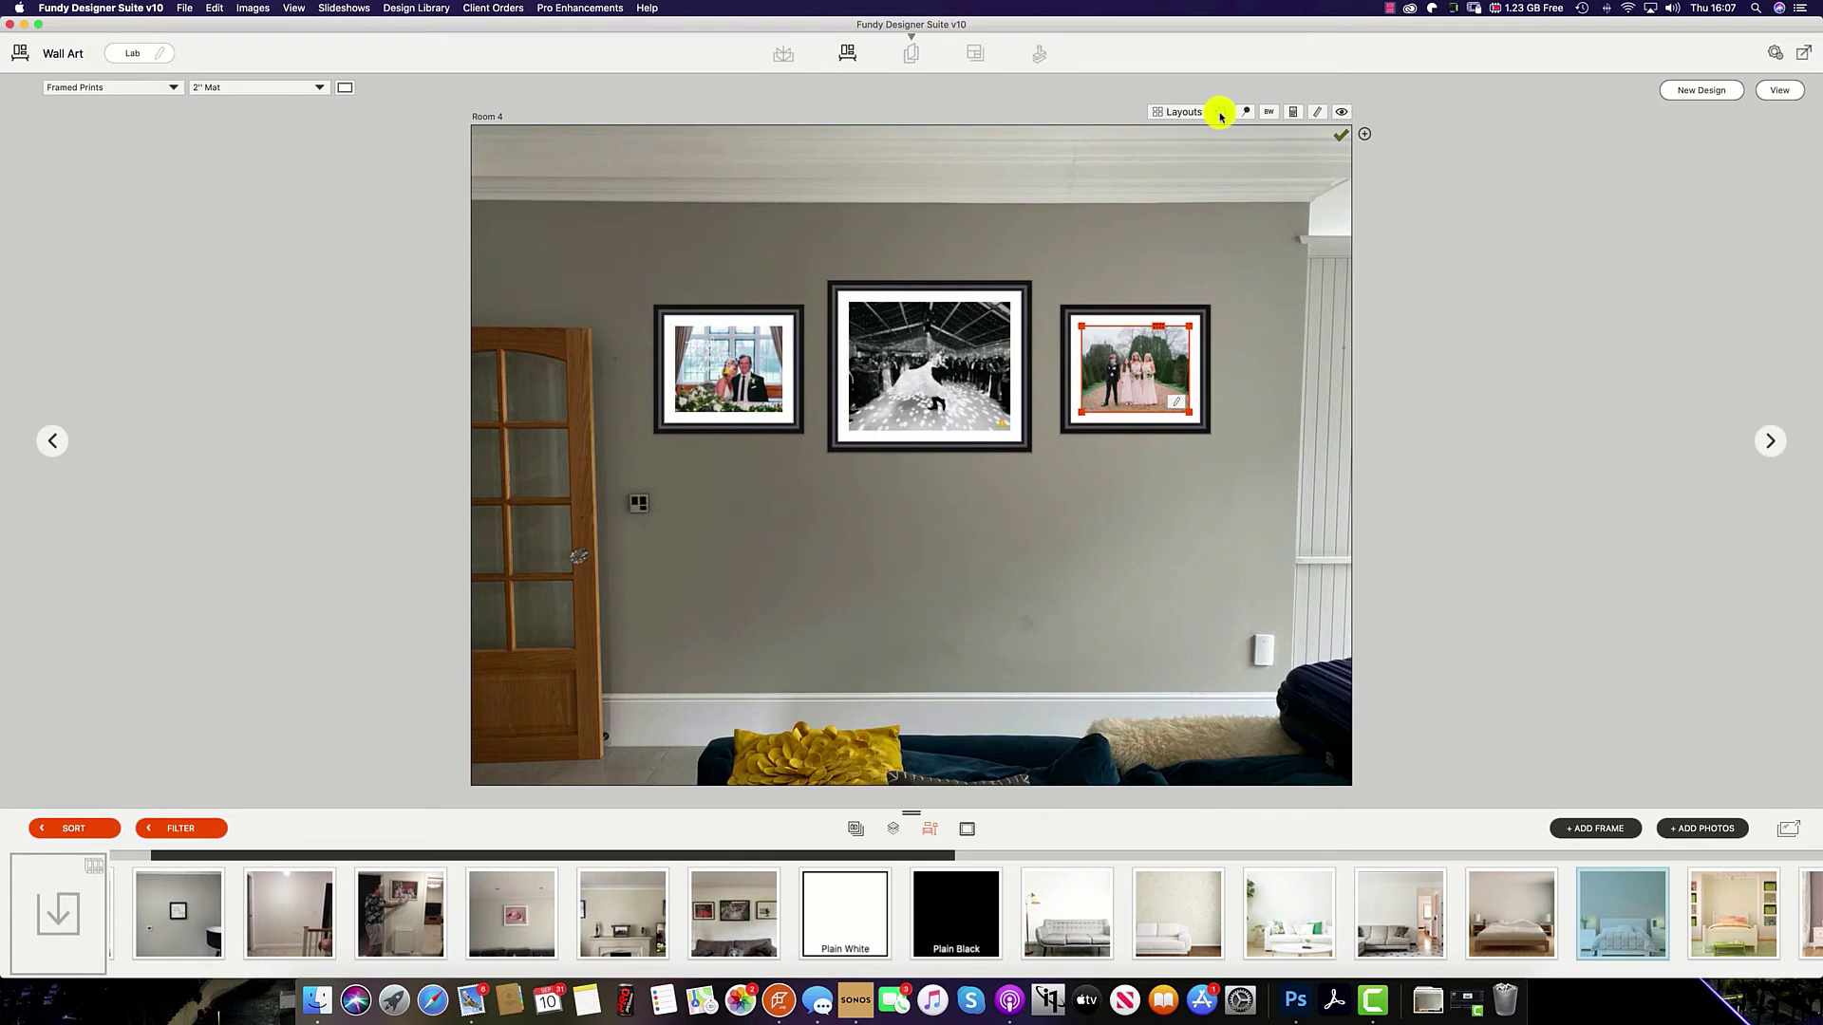
Put the bridesmaids photo in the centre frame and save the arrangement to Composites.
{"action": "left_click", "coordinate": [1221, 113]}
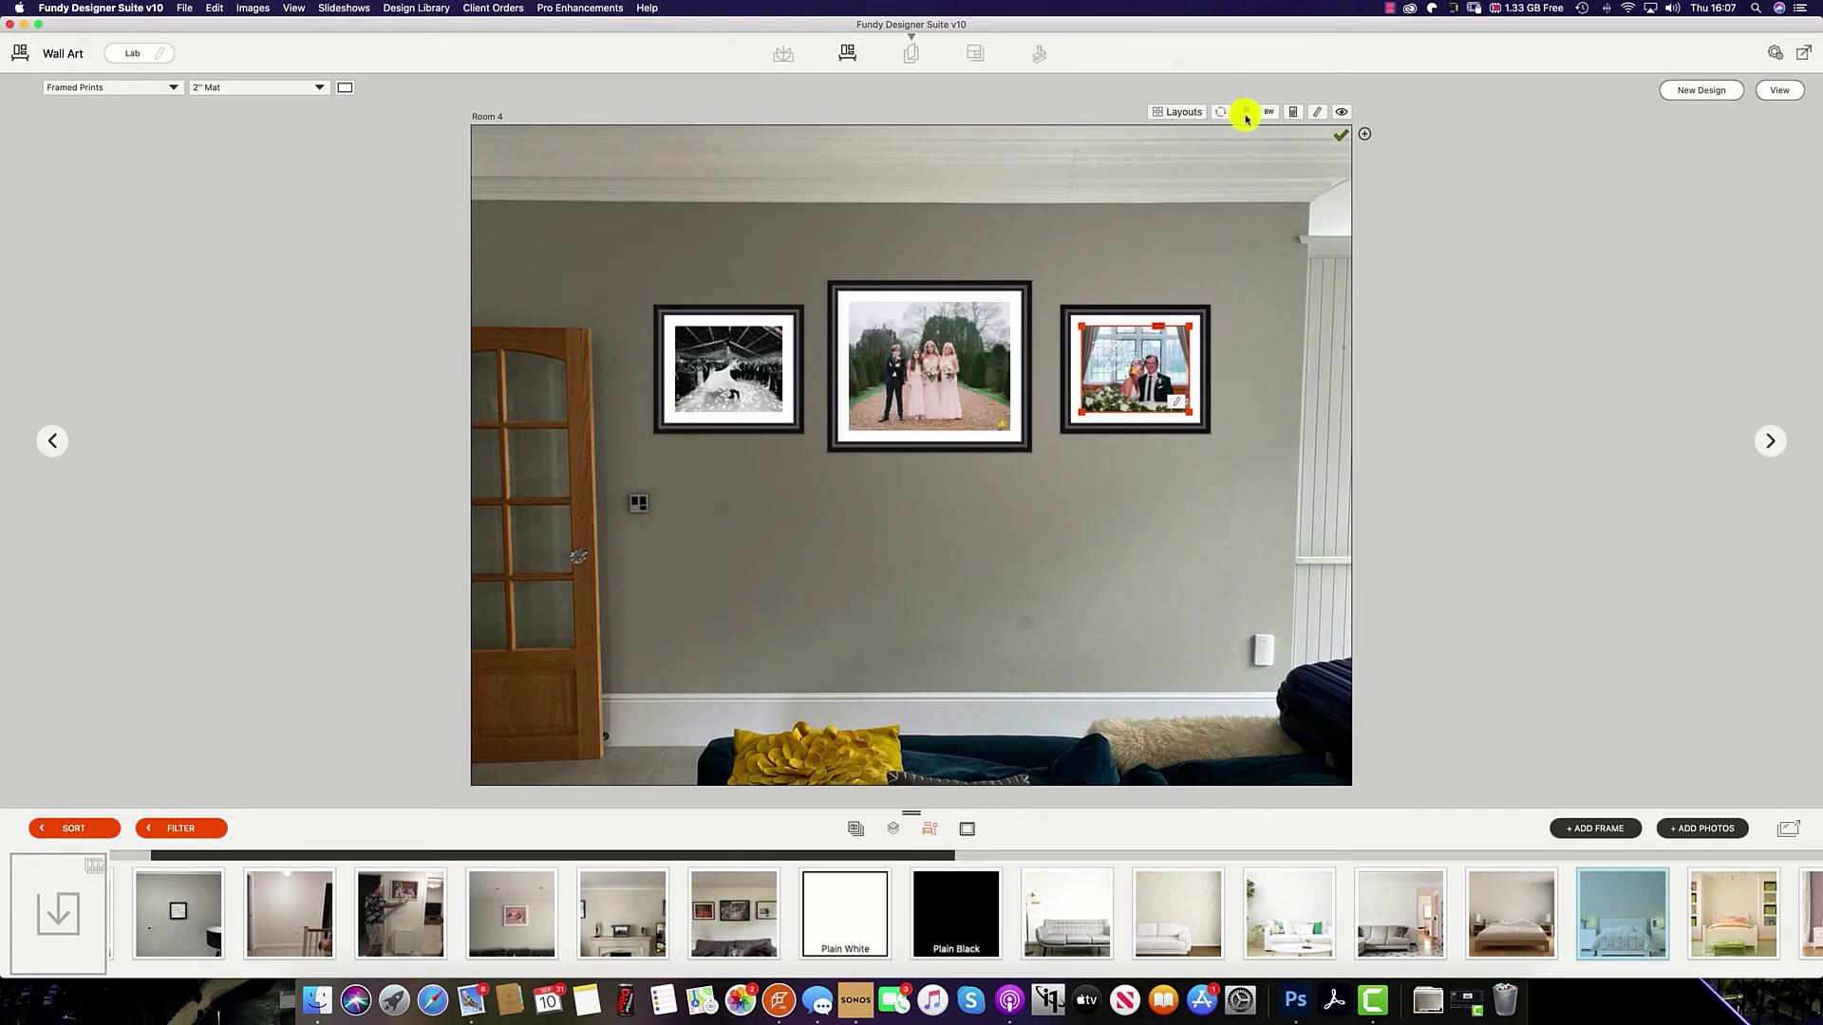
{"action": "left_click", "coordinate": [1246, 114]}
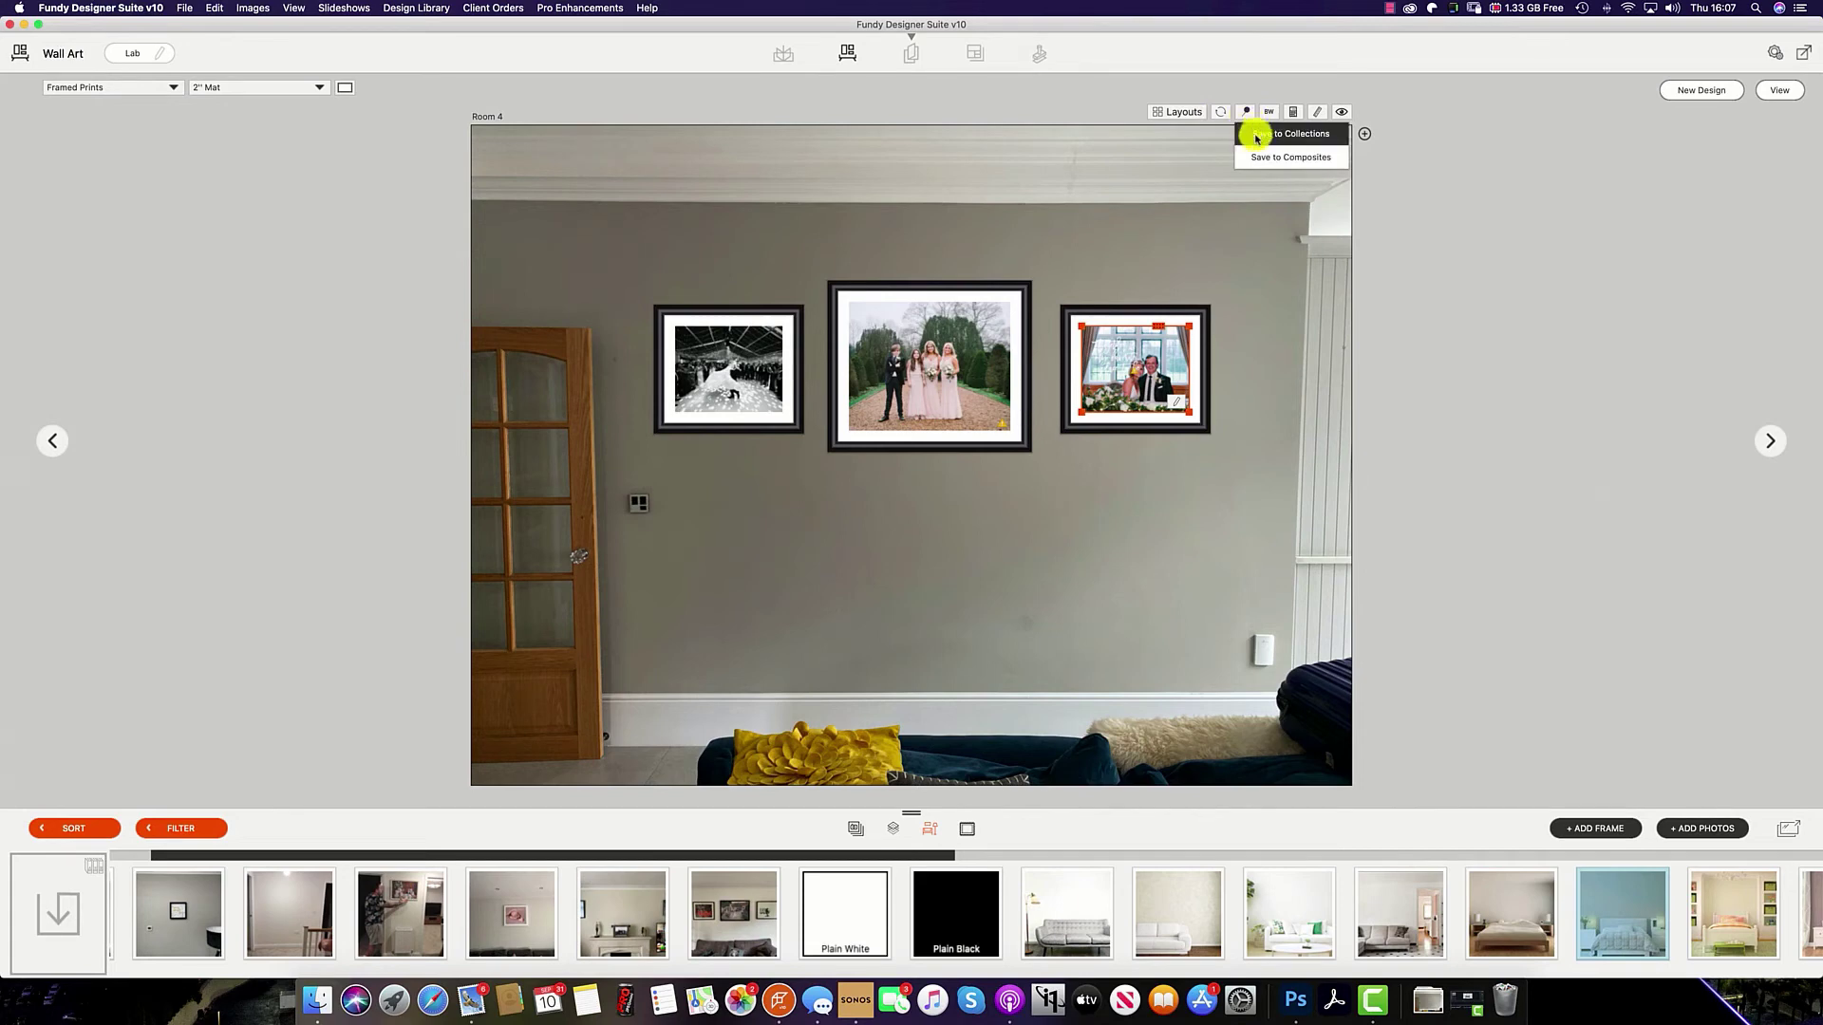
{"action": "left_click", "coordinate": [1254, 154]}
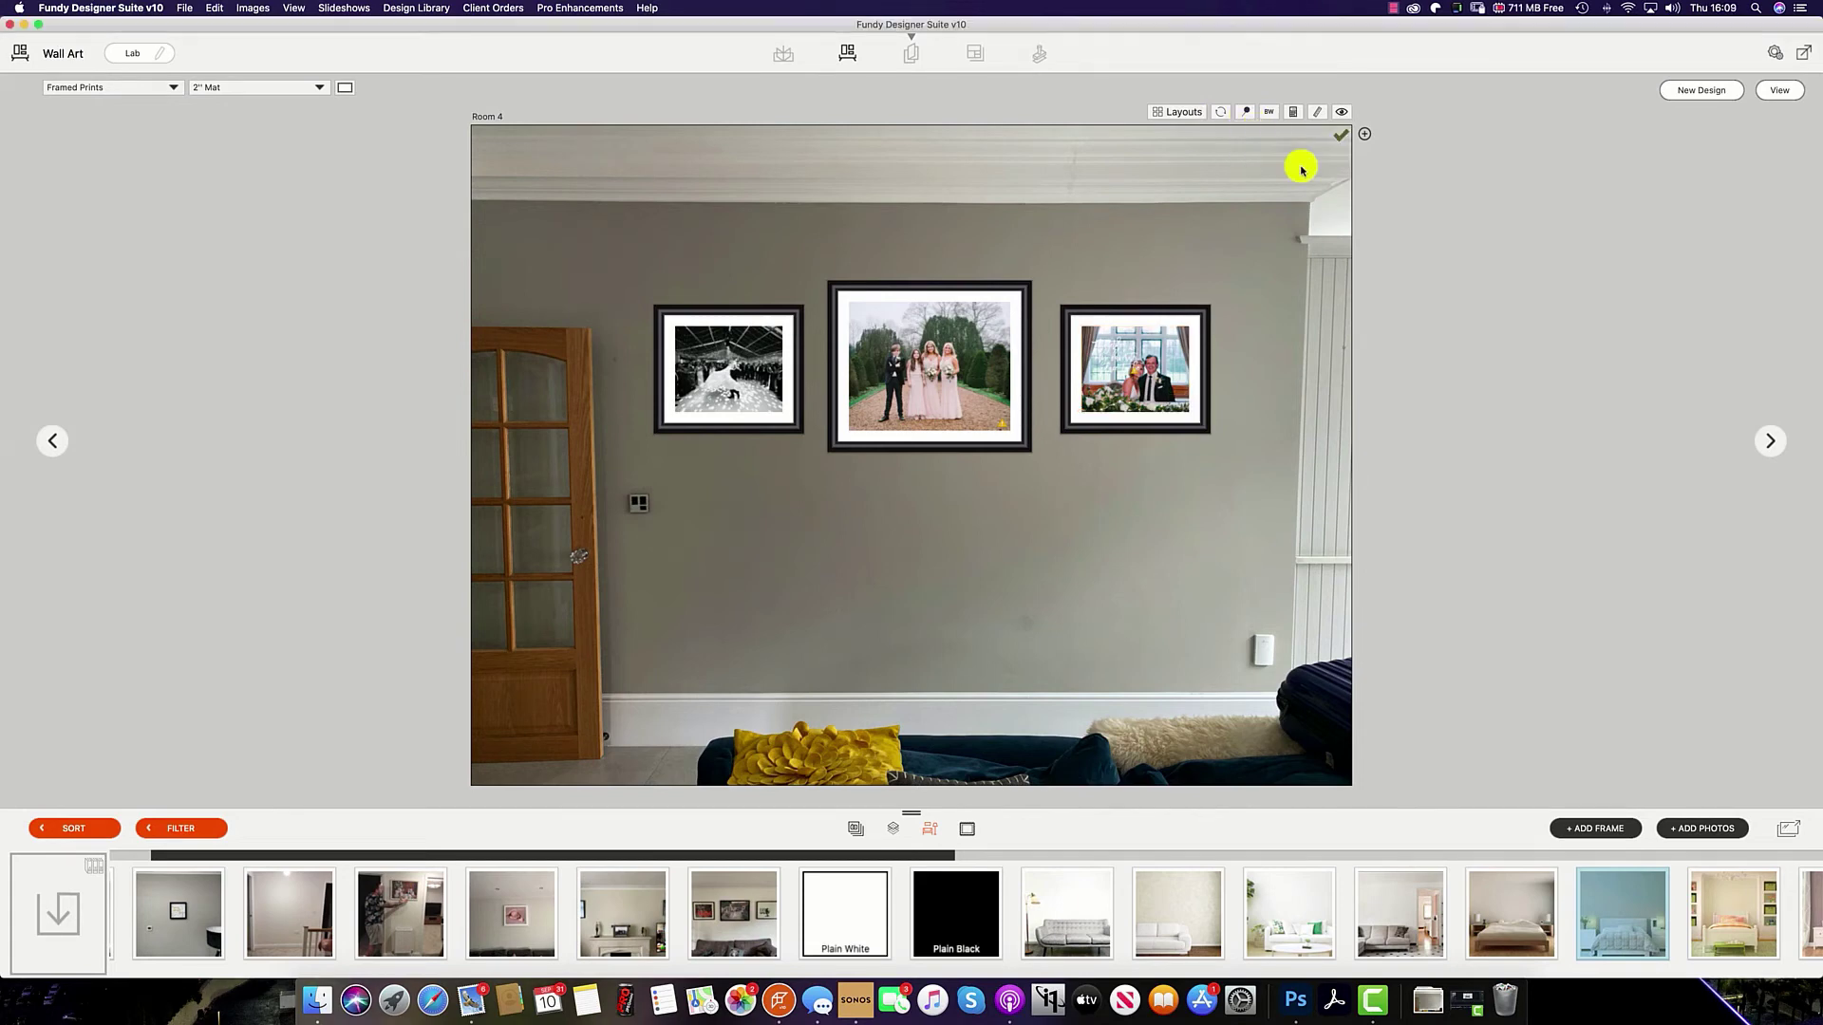
Apply Black & White 1 to the wall photos, then try Black & White 2, 3 and Sepia 1.
{"action": "left_click", "coordinate": [1270, 115]}
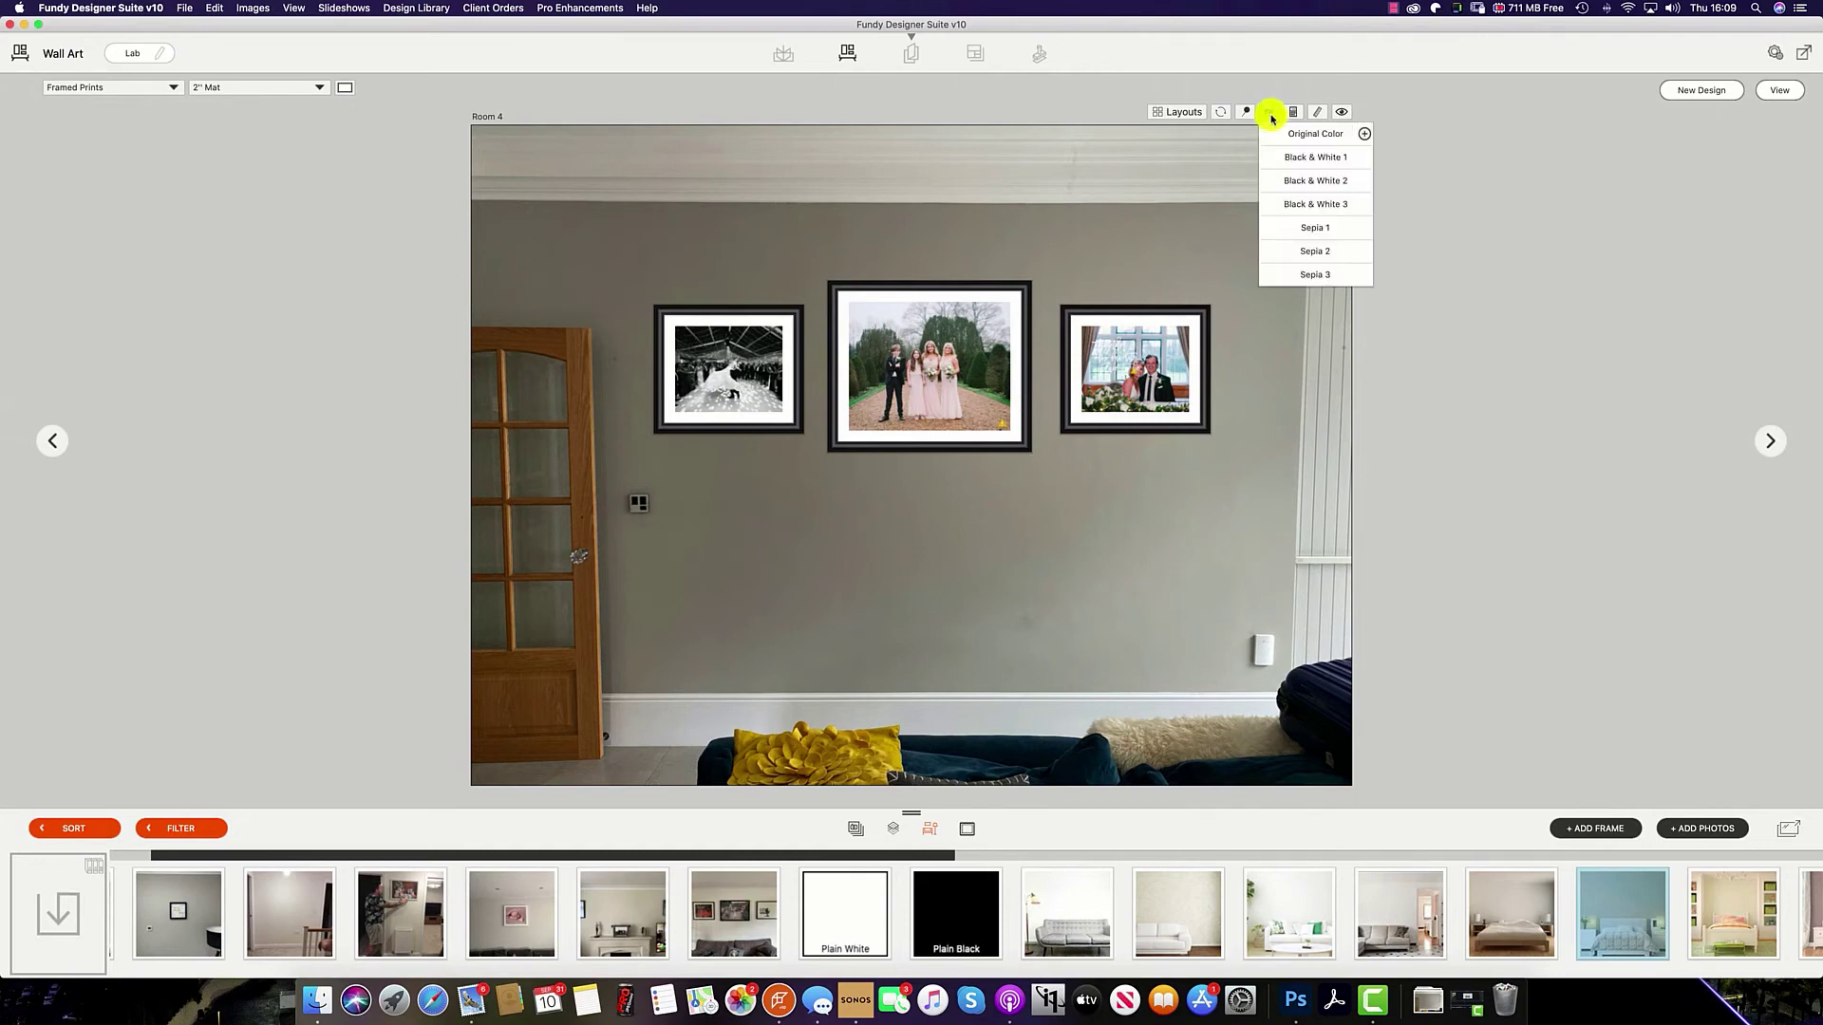
{"action": "left_click", "coordinate": [1290, 155]}
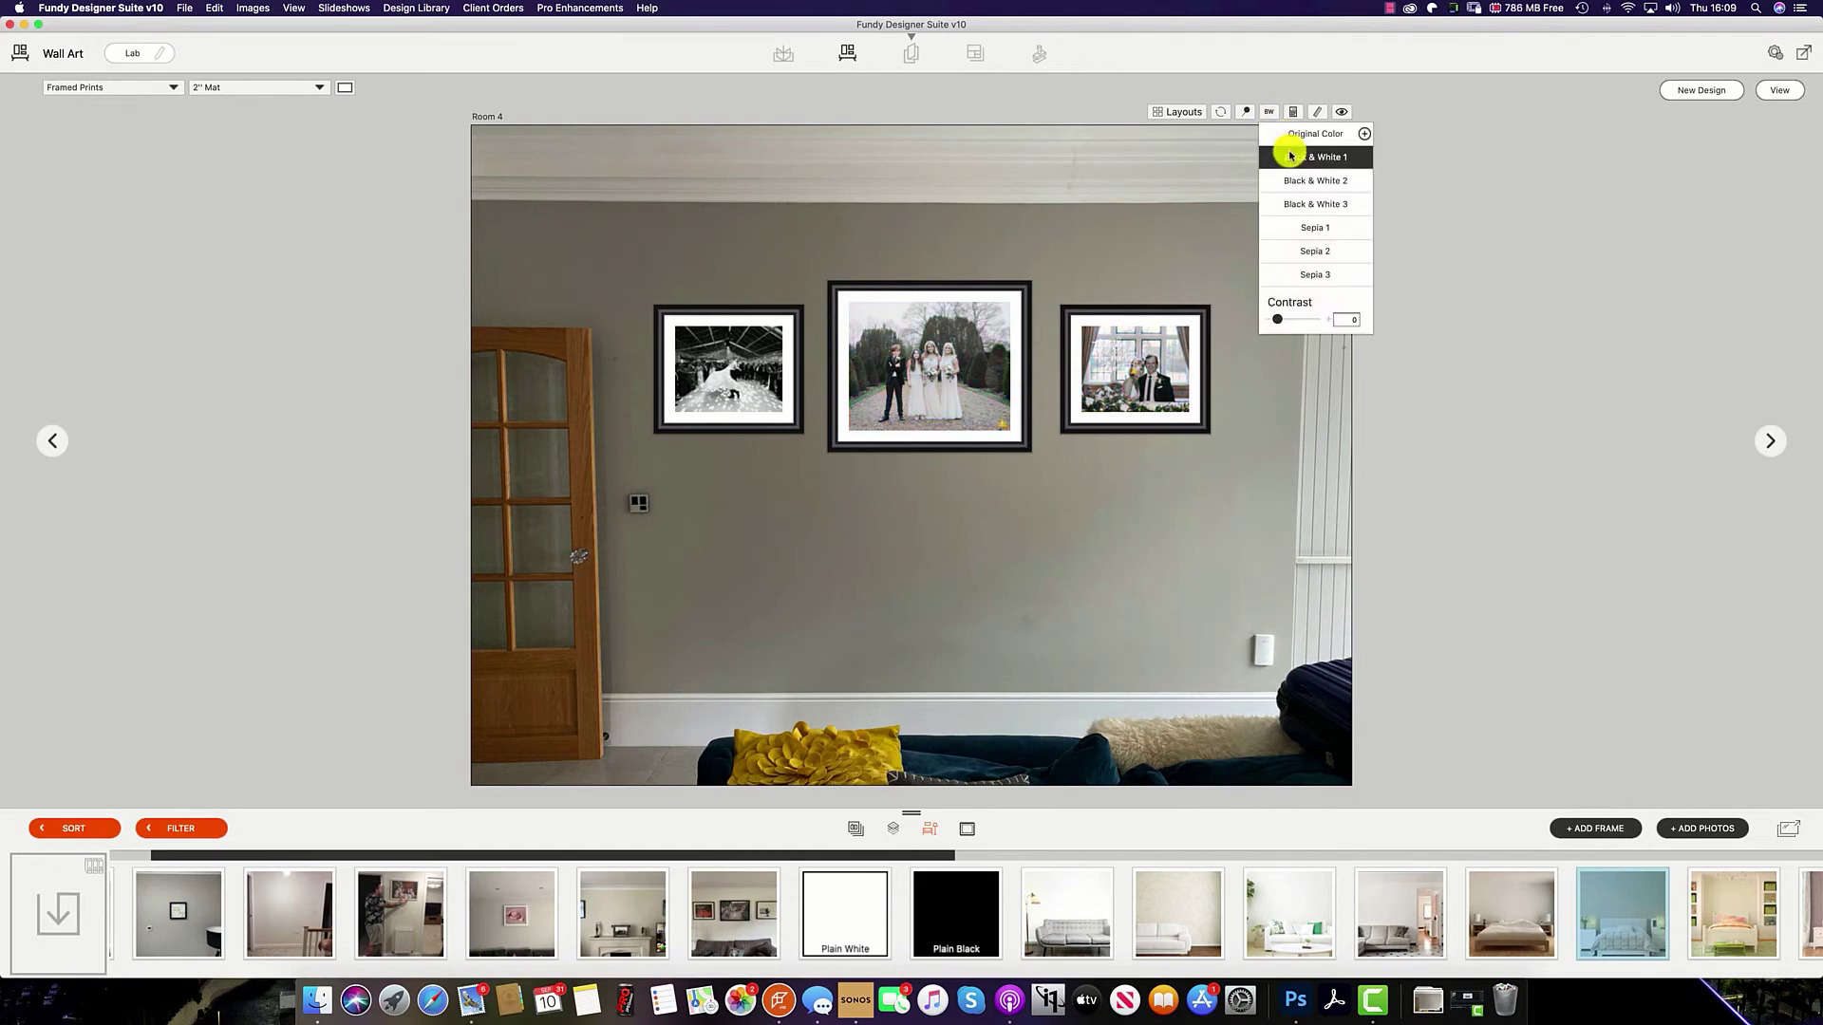
{"action": "left_click", "coordinate": [1290, 179]}
{"action": "left_click", "coordinate": [1292, 203]}
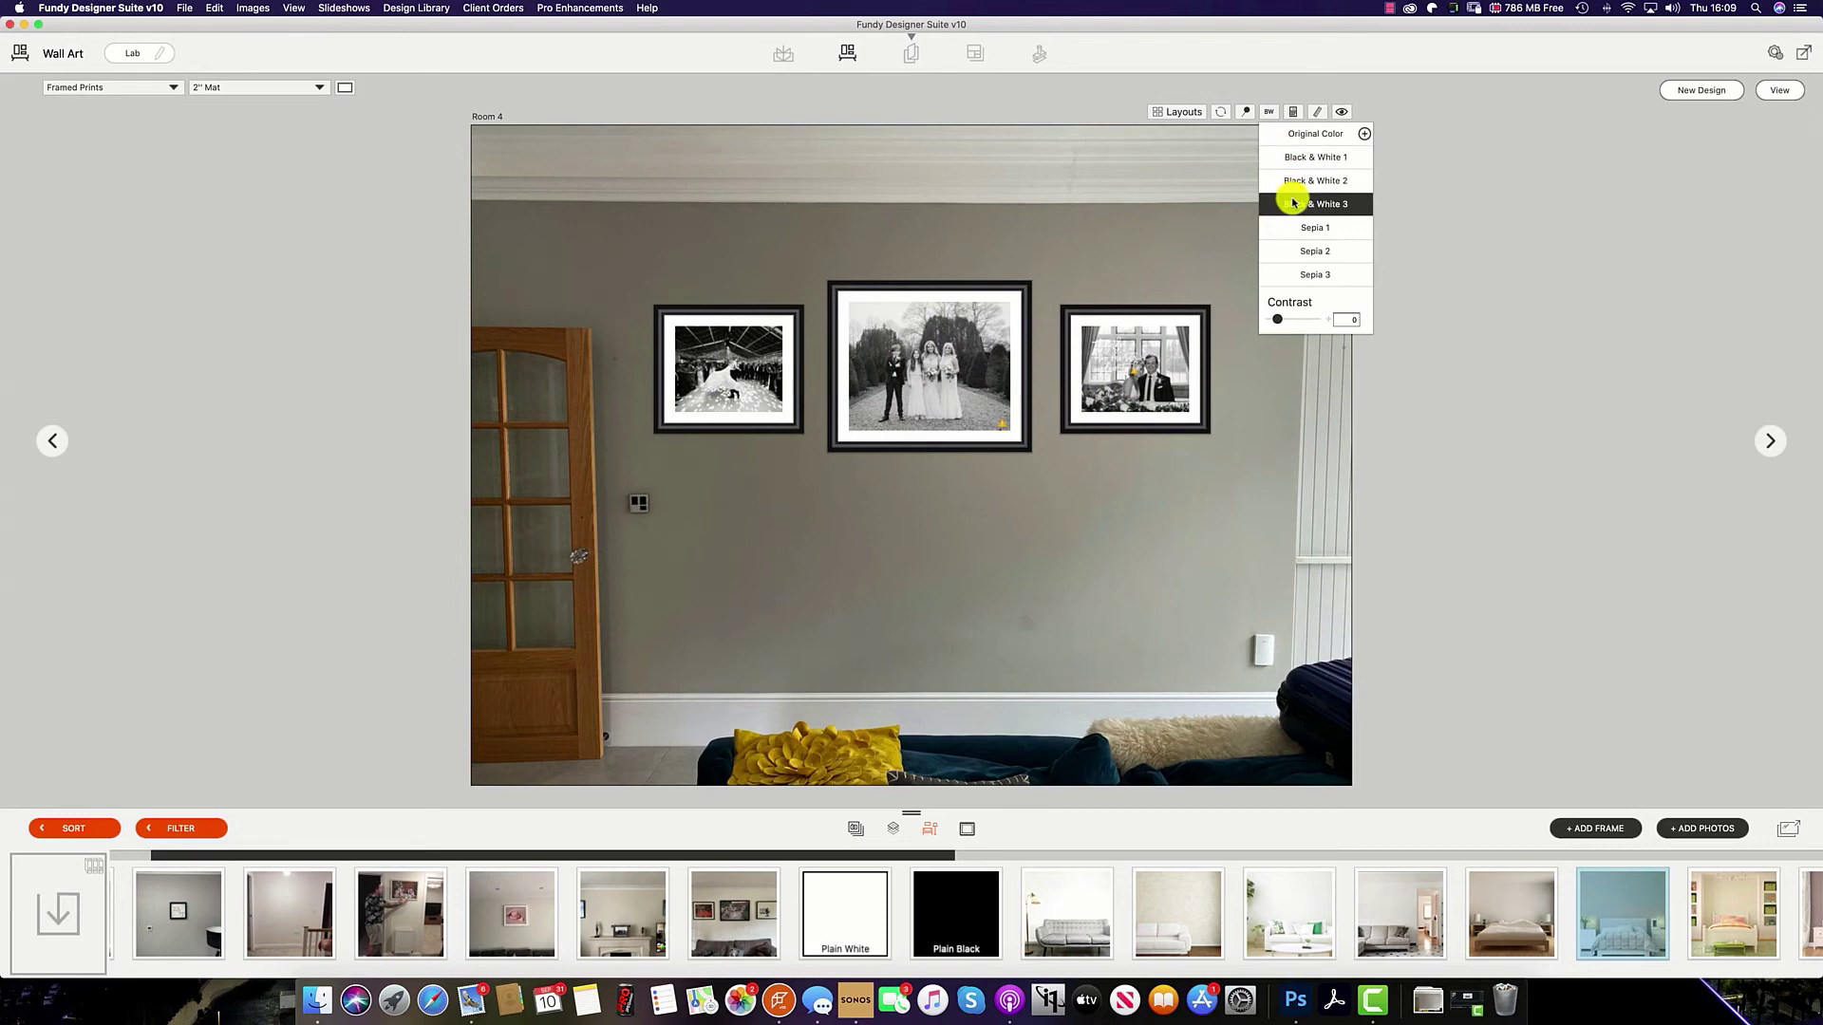
{"action": "left_click", "coordinate": [1295, 227]}
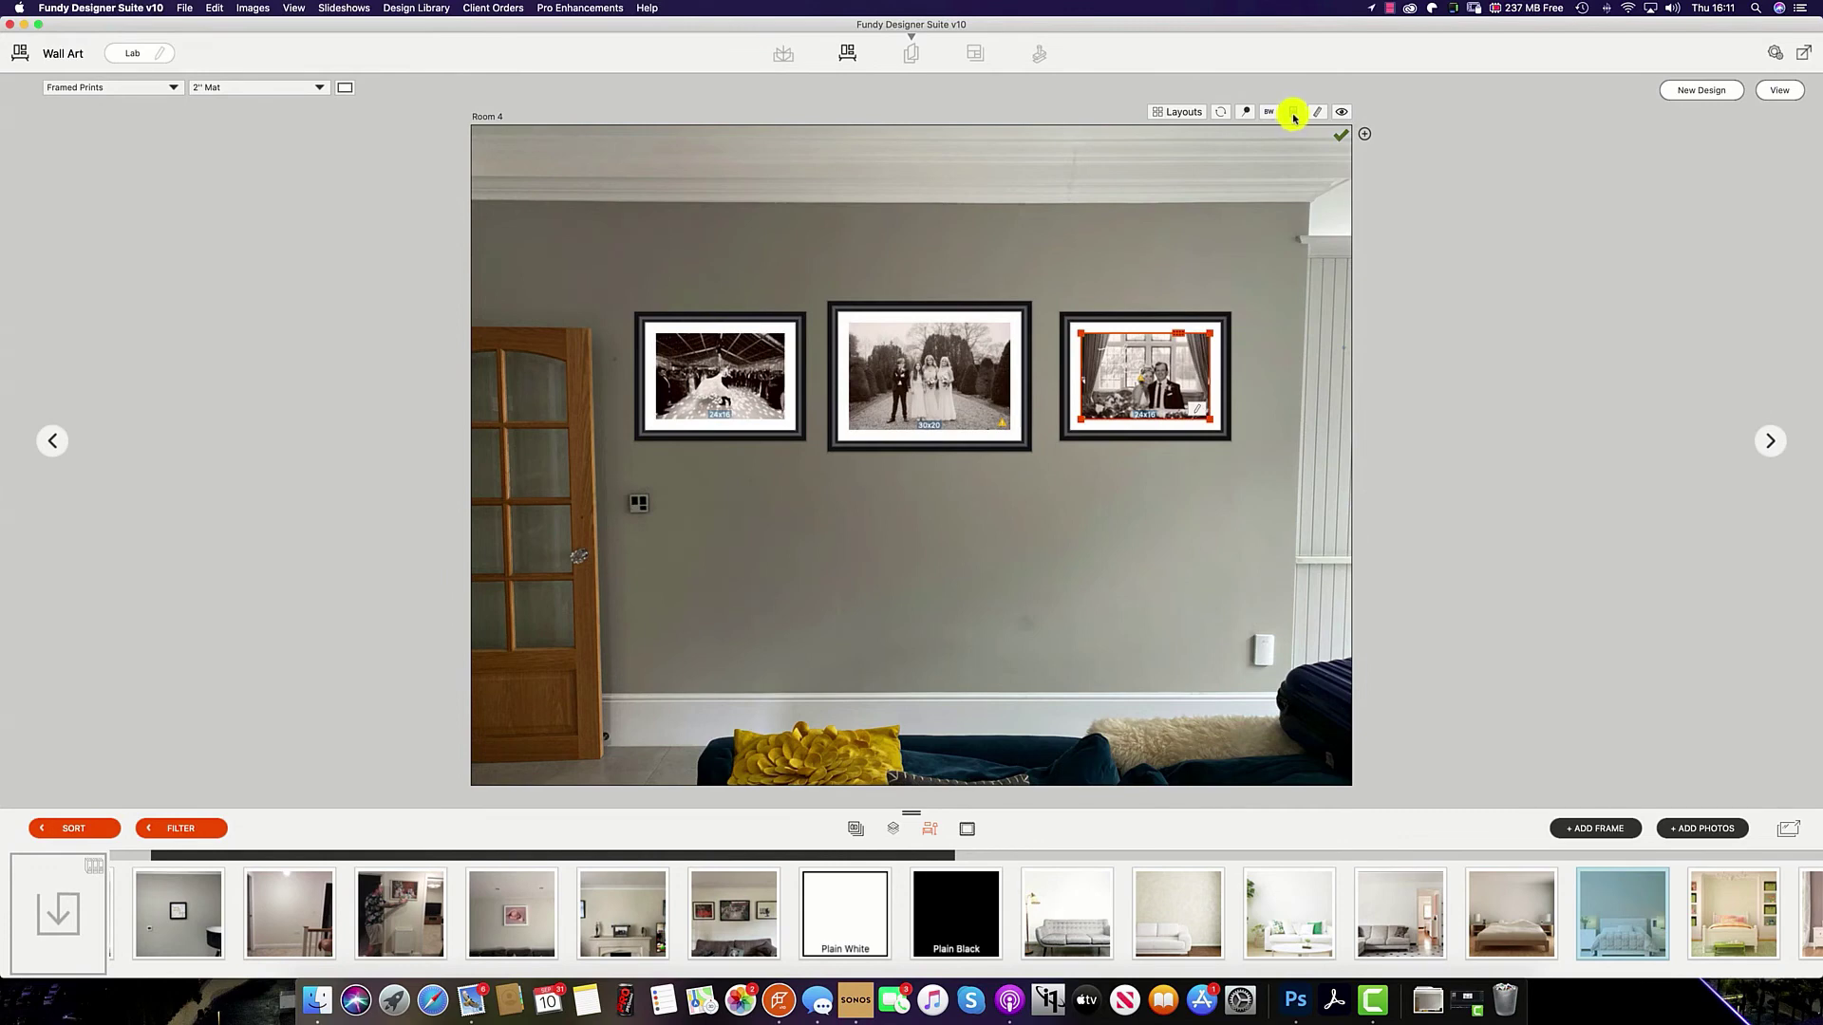
{"action": "left_click", "coordinate": [1293, 113]}
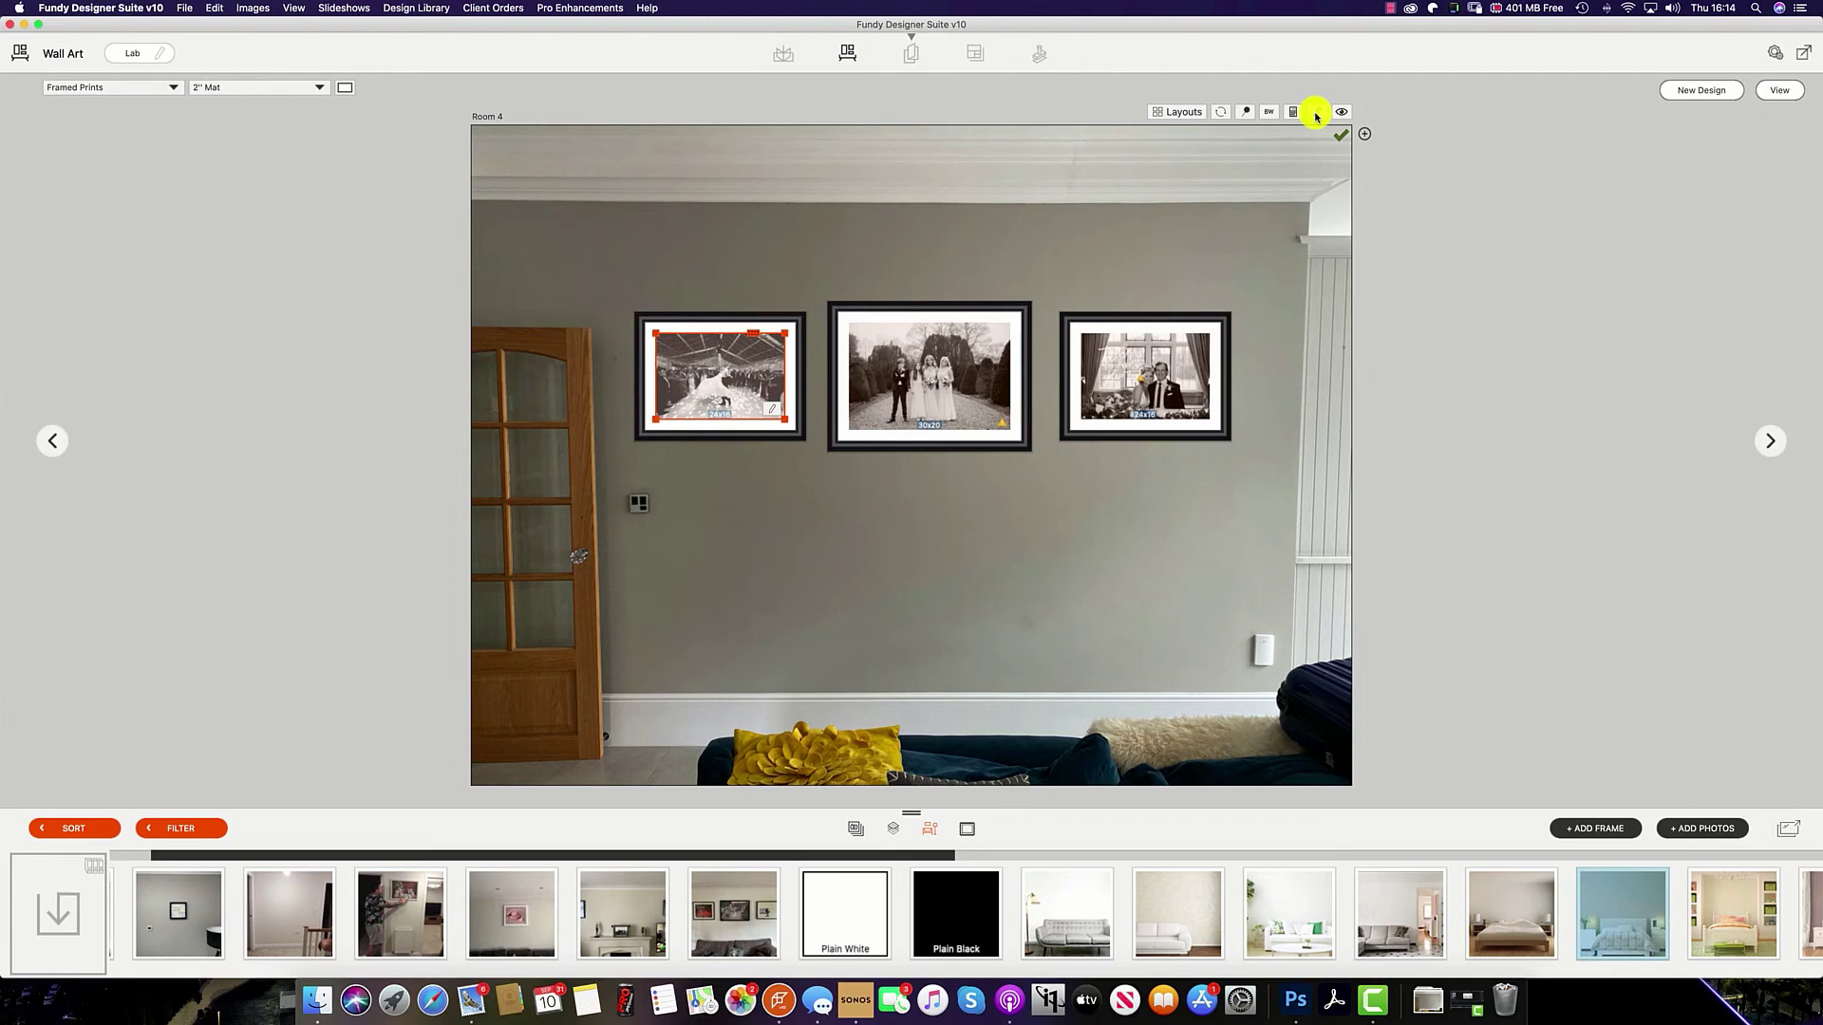
{"action": "left_click", "coordinate": [1316, 113]}
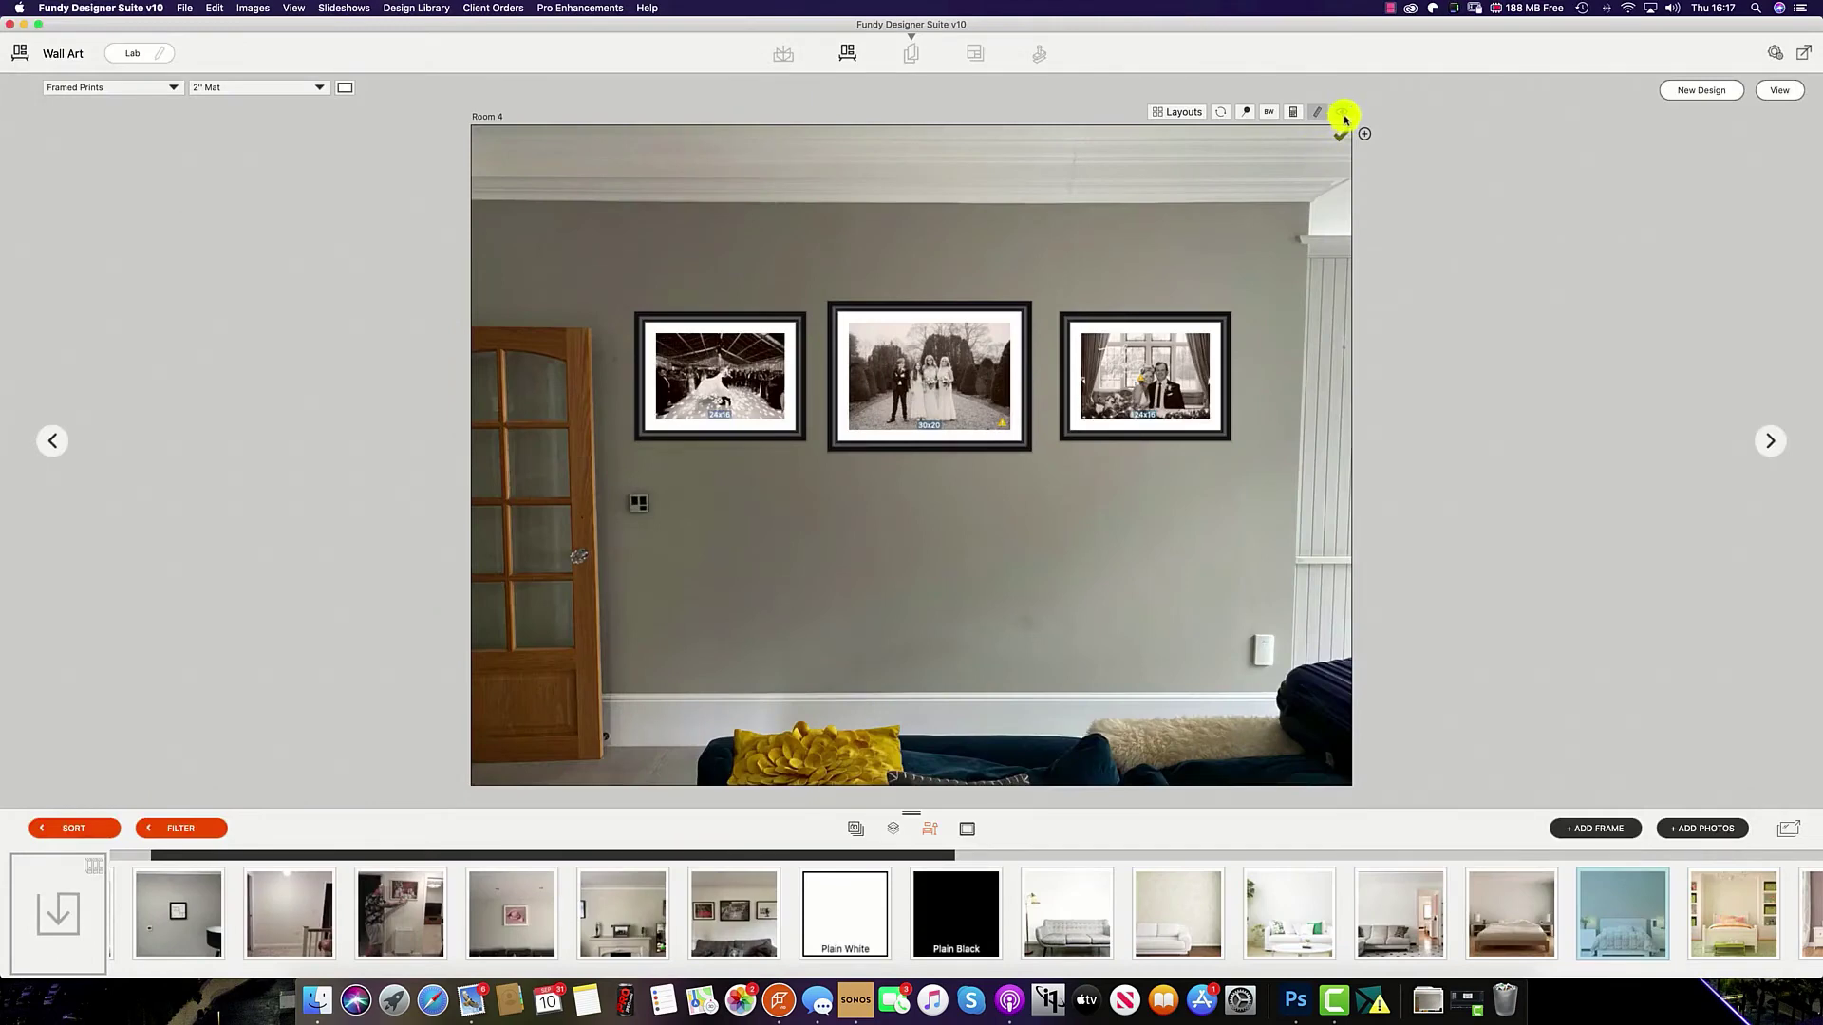
{"action": "left_click", "coordinate": [1345, 114]}
{"action": "left_click", "coordinate": [1802, 54]}
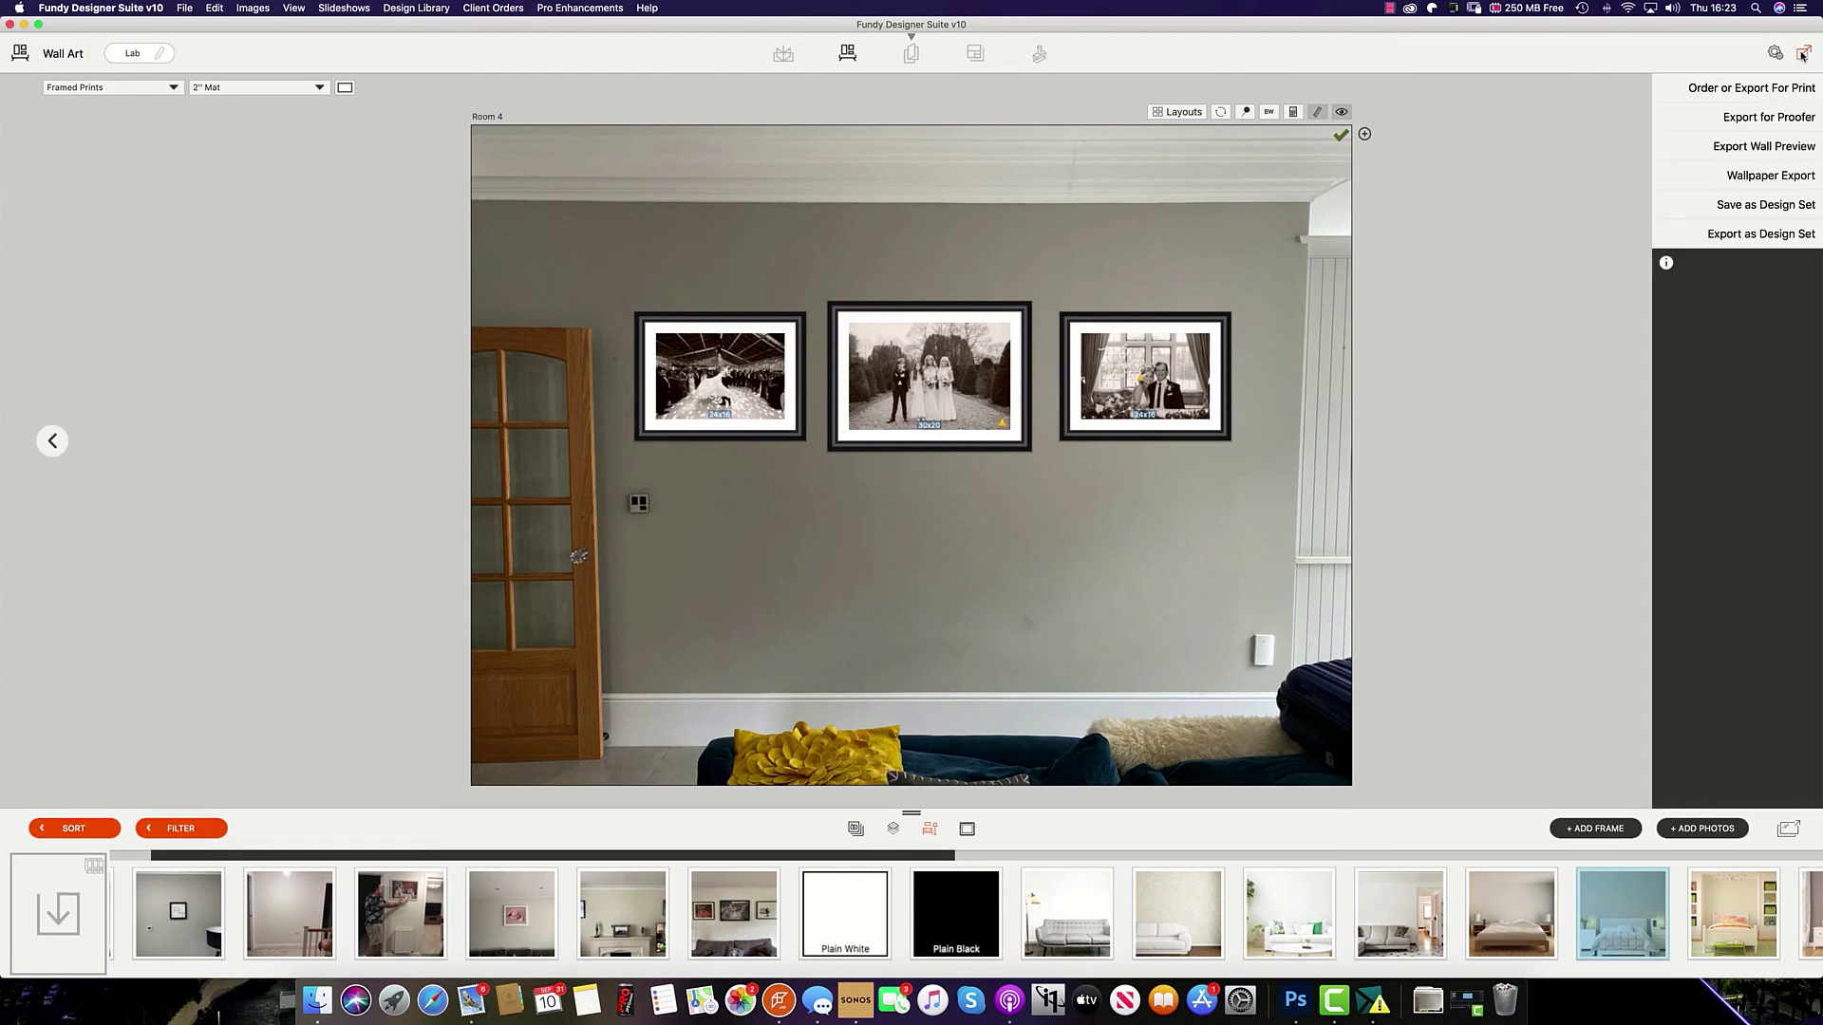
{"action": "left_click", "coordinate": [1729, 87]}
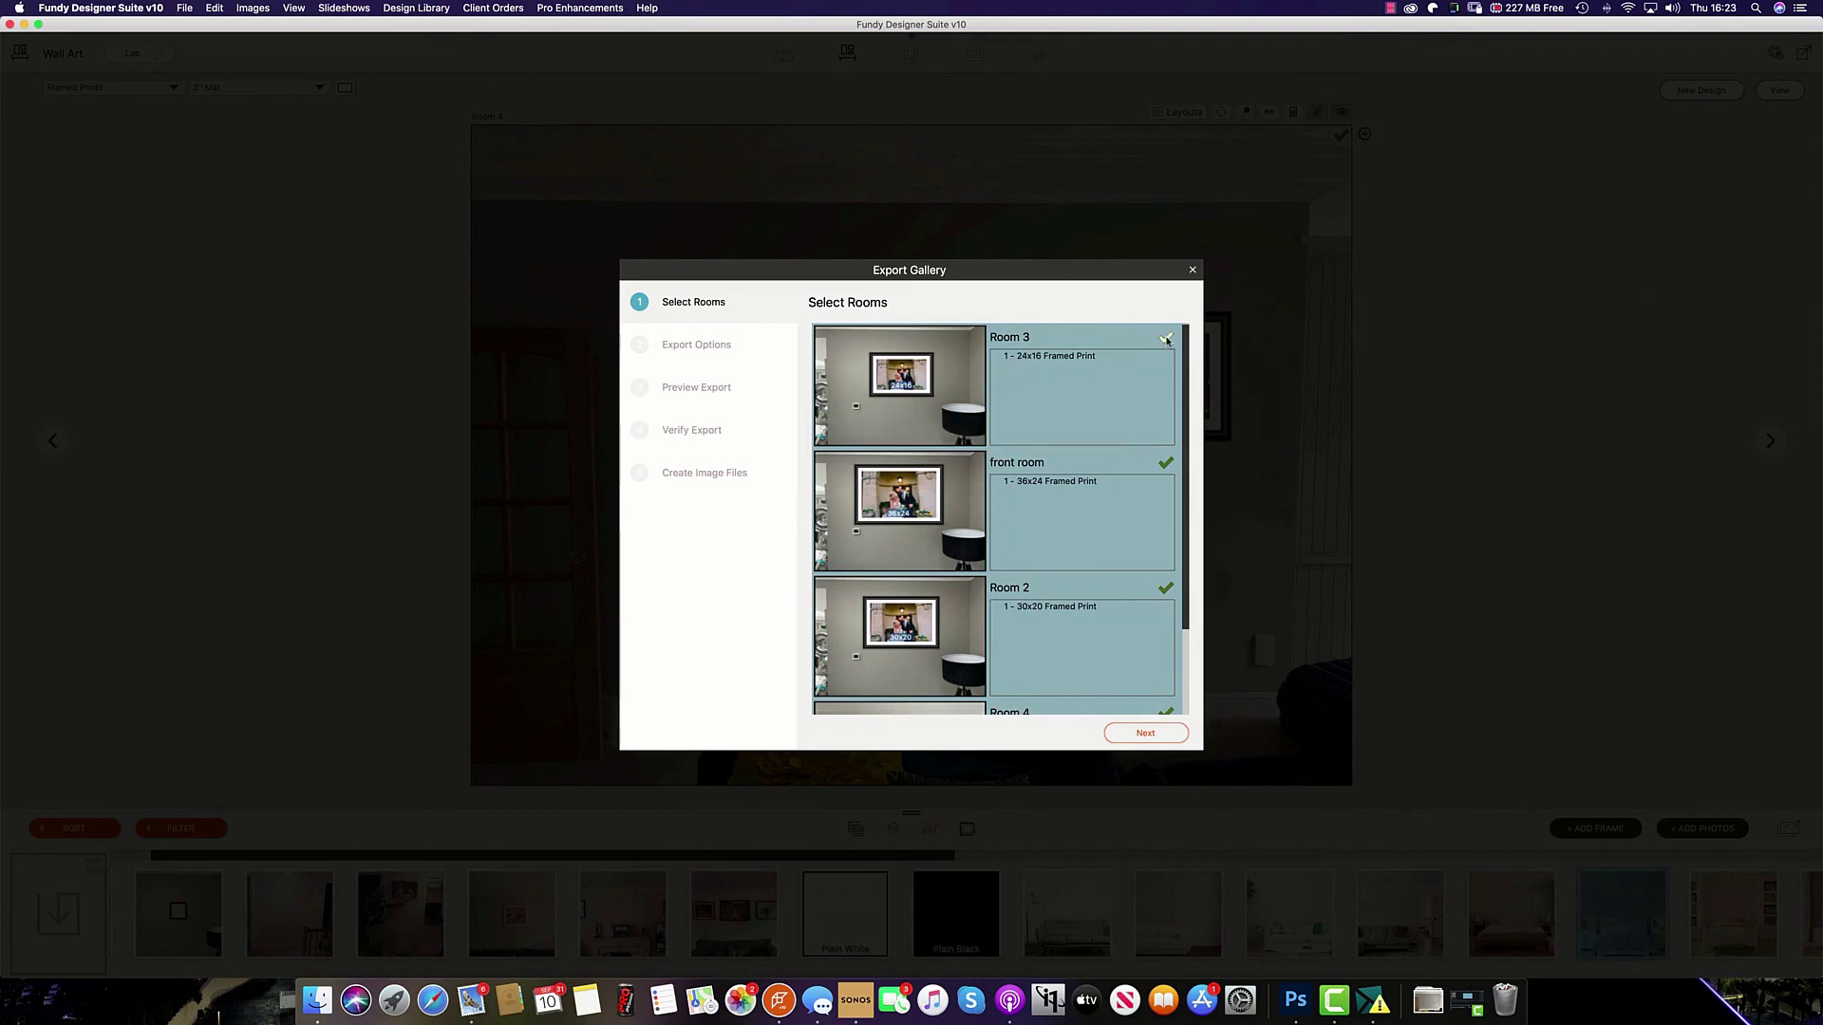
{"action": "scroll", "coordinate": [1125, 390], "scroll_direction": "down", "scroll_amount": 3}
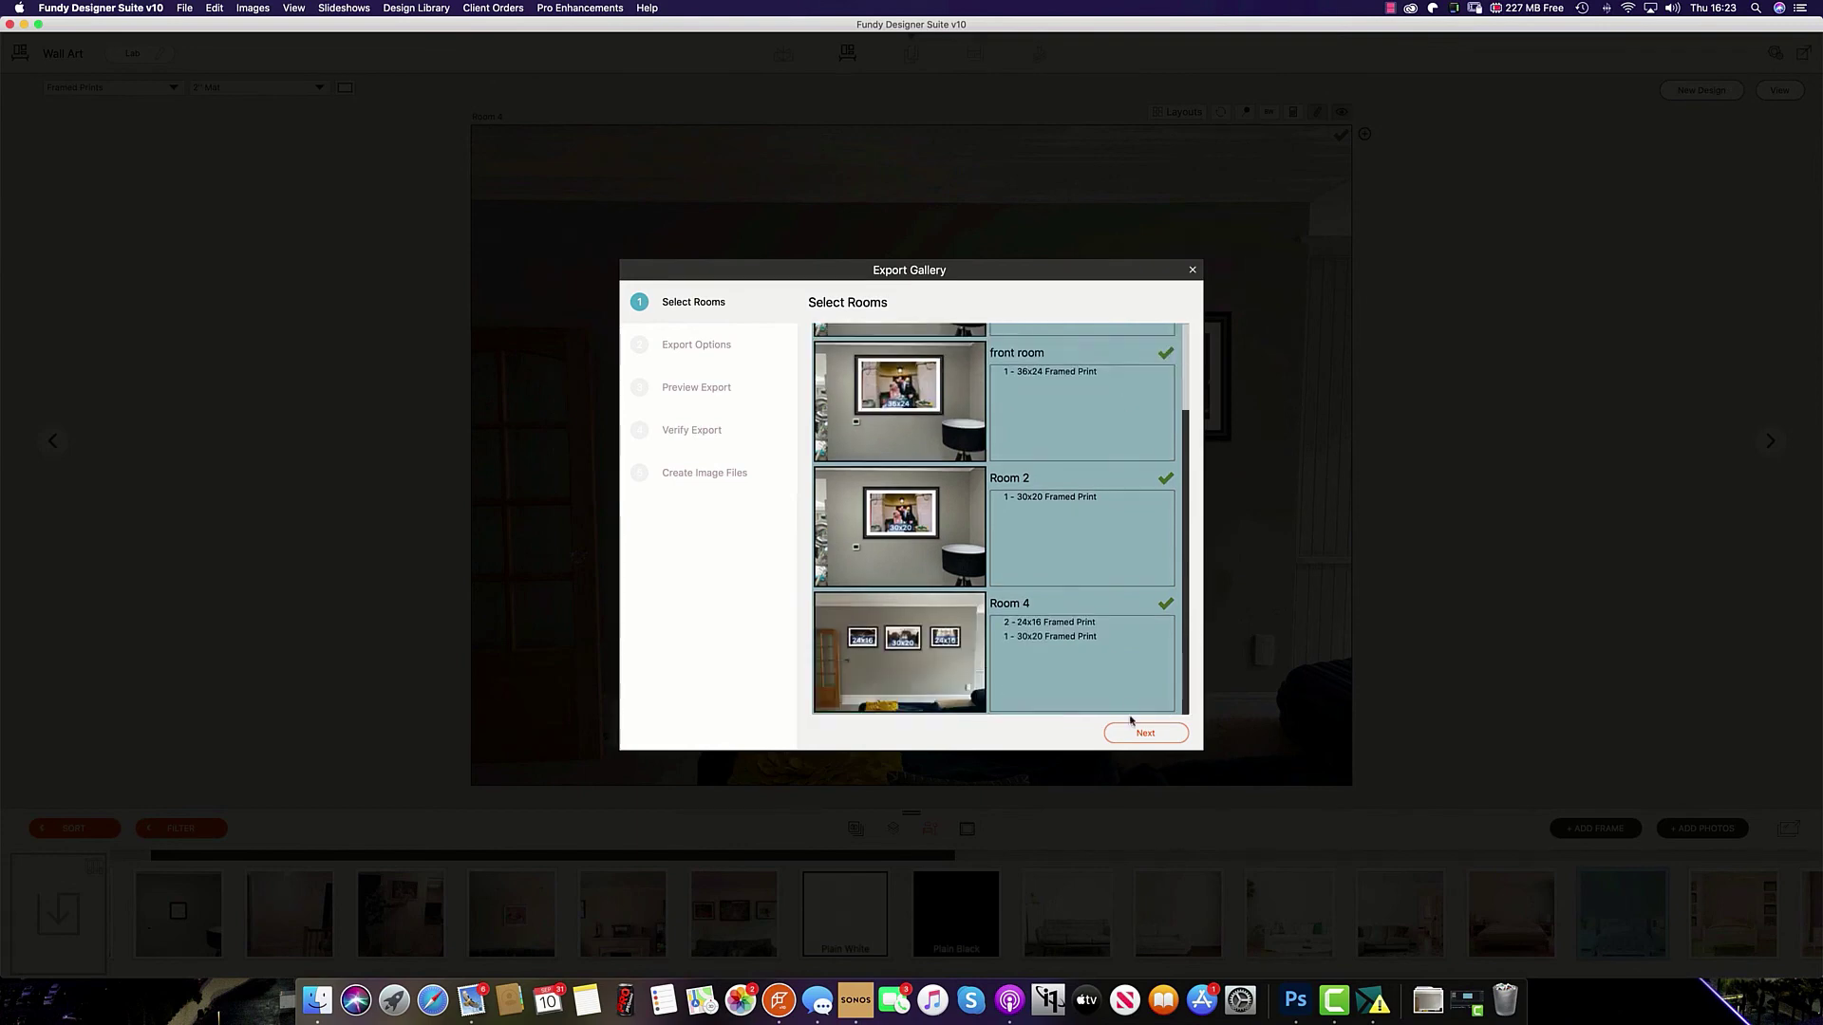
{"action": "left_click", "coordinate": [1136, 734]}
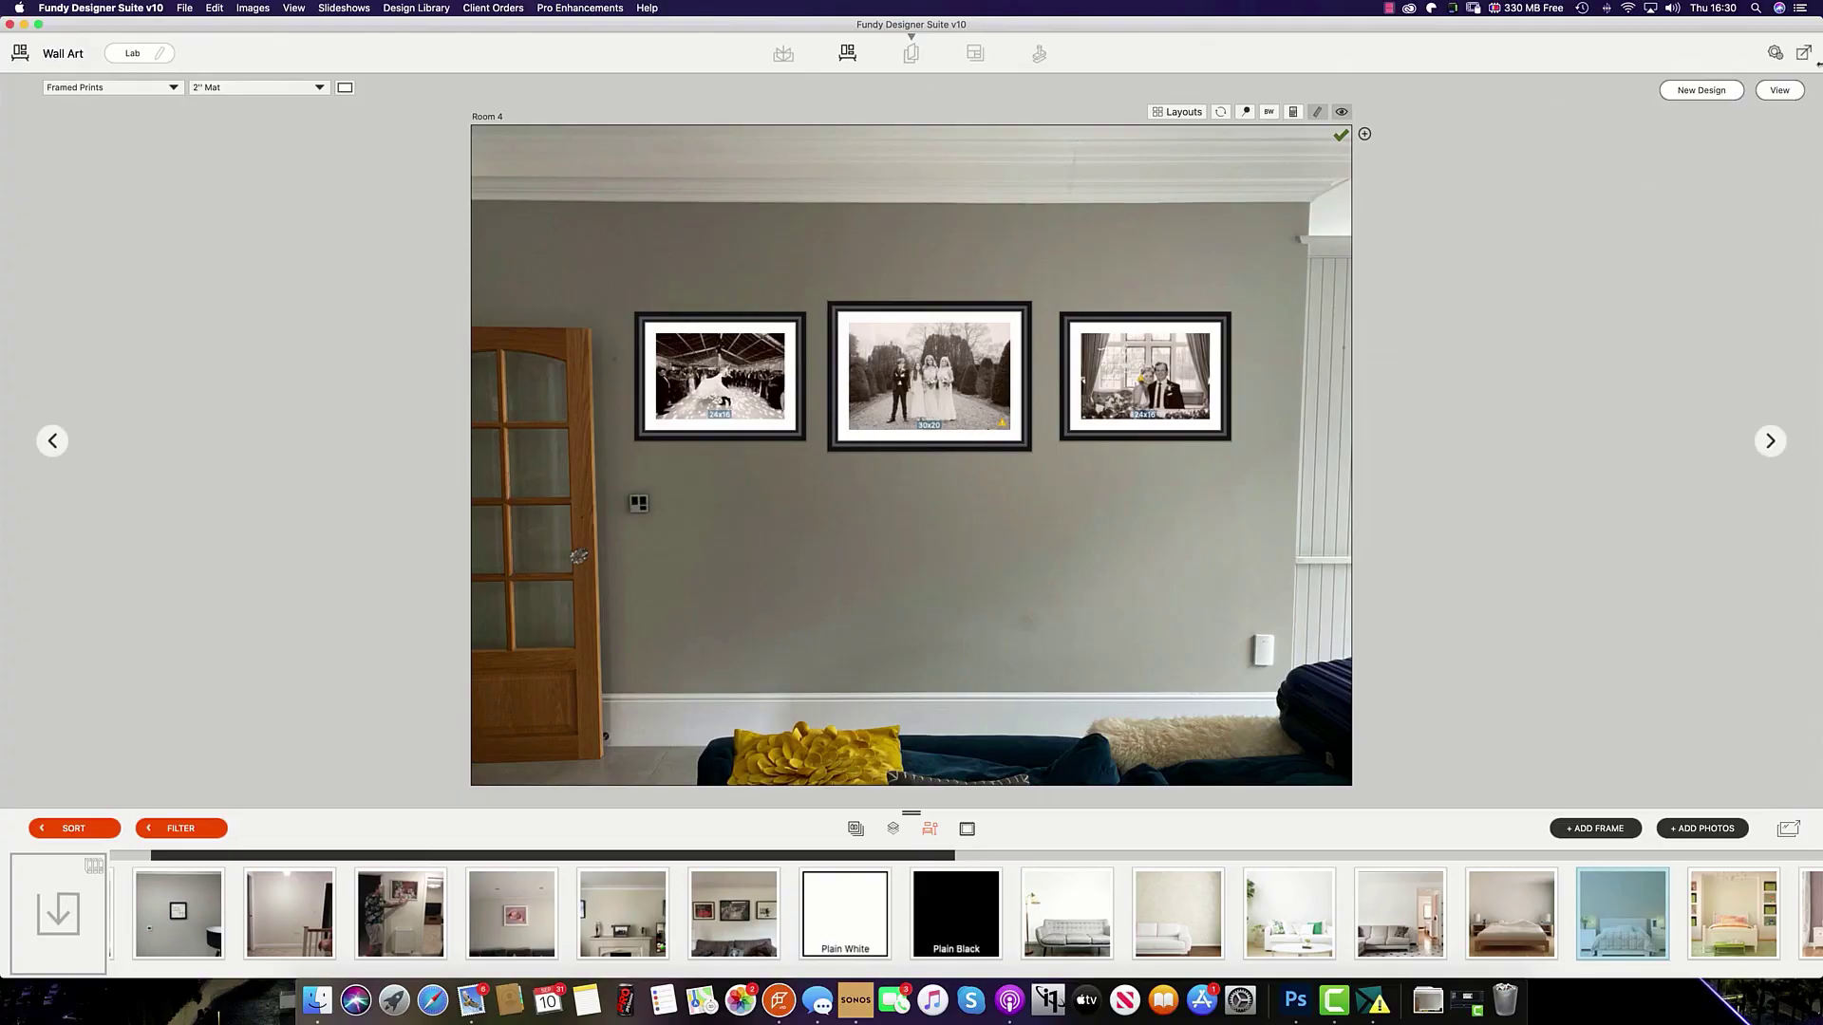
Open the export menu panel from the top-right export icon.
{"action": "left_click", "coordinate": [1803, 55]}
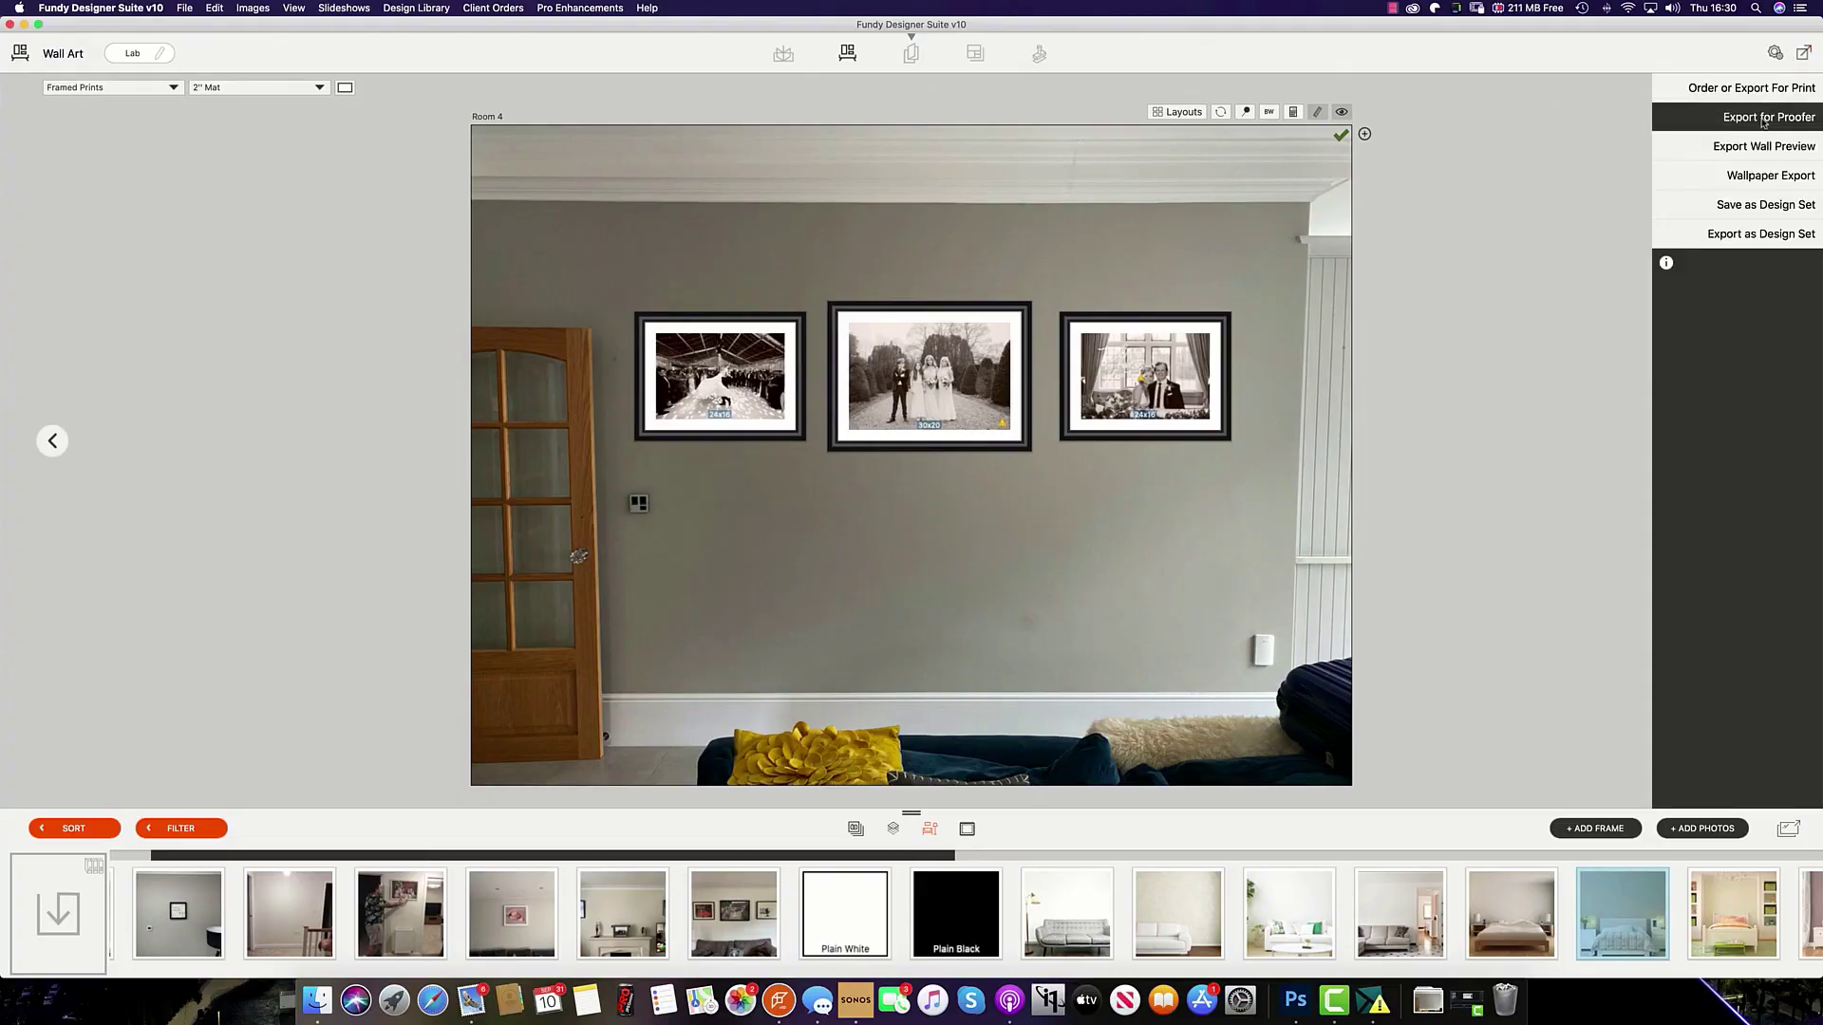